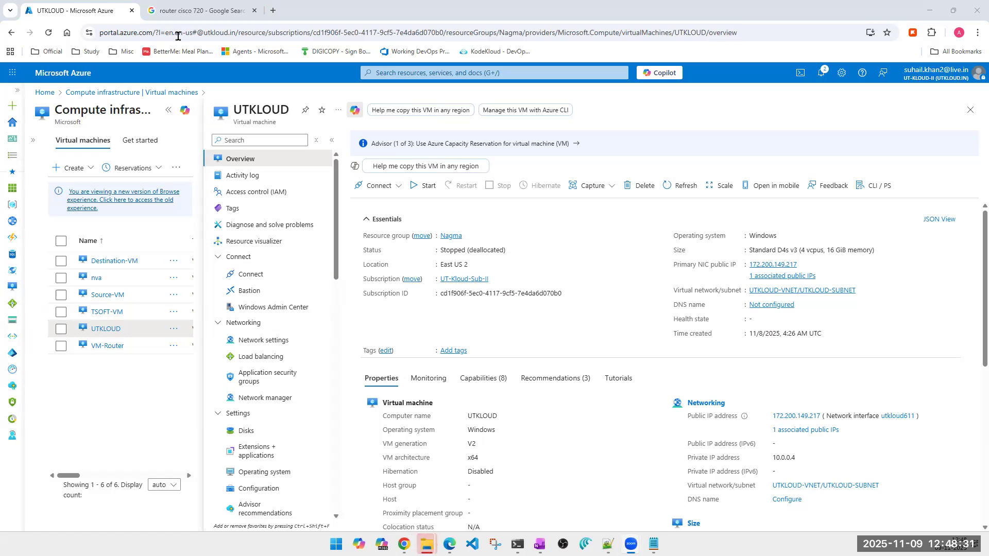
- Duplicate the UTKLOUD virtual machine's browser tab and open its OS disk from the VM's disk settings
right_click(94, 11)
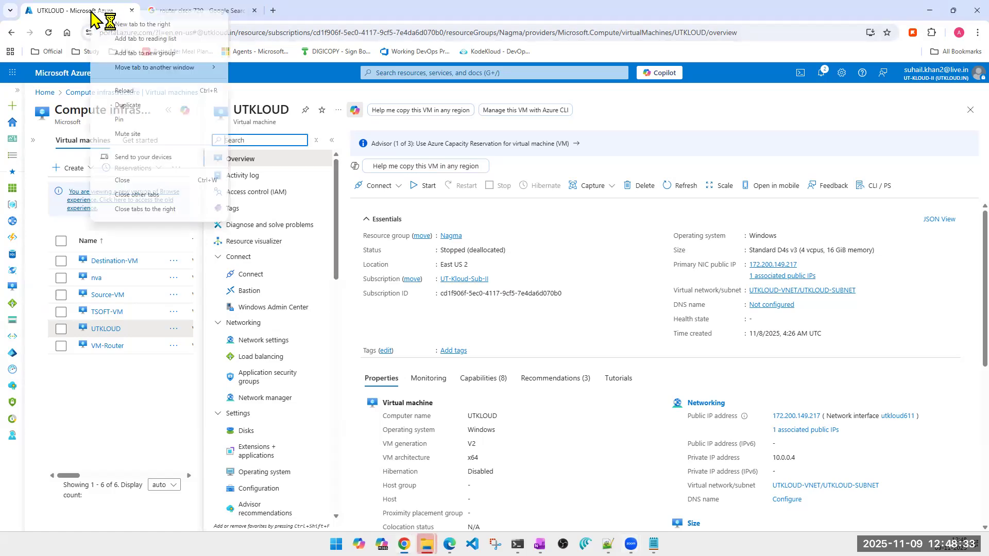
left_click(135, 106)
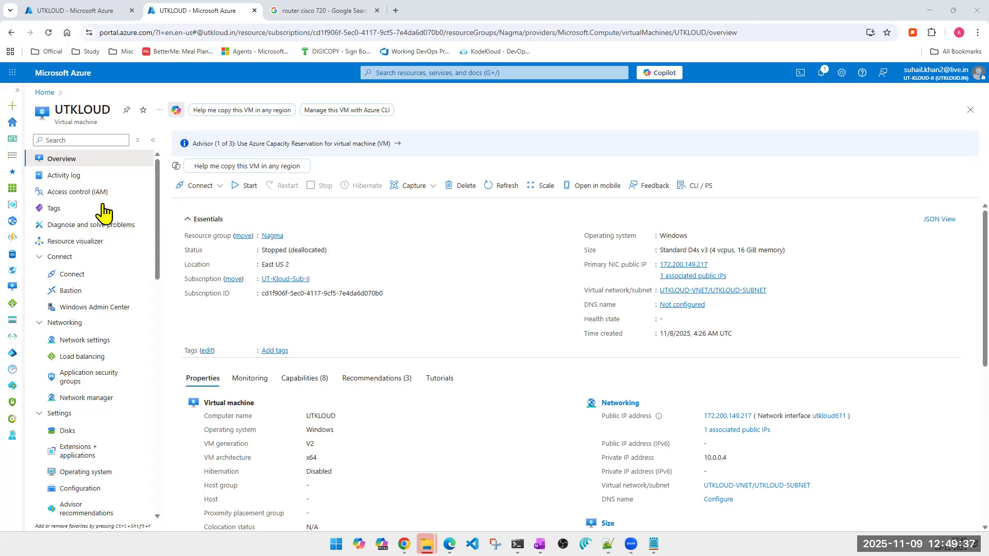
left_click(74, 436)
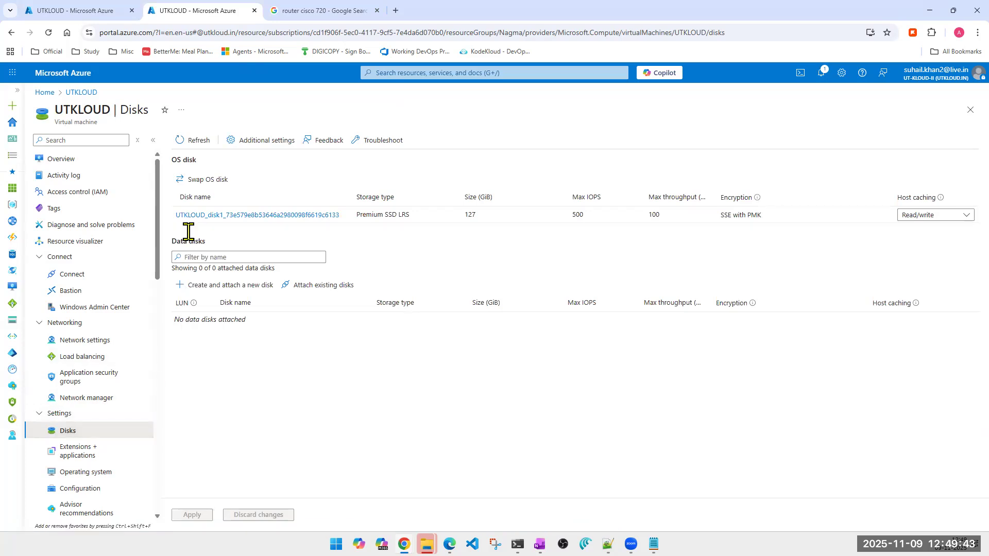
left_click(207, 216)
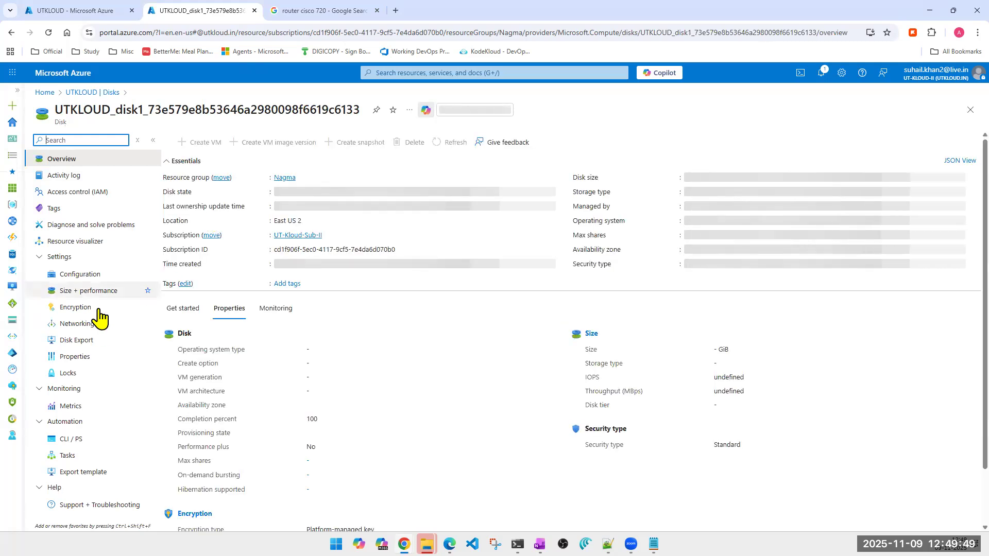
- Resize the OS disk to 256 GiB (P15), save the change, and check the update's notification
left_click(98, 291)
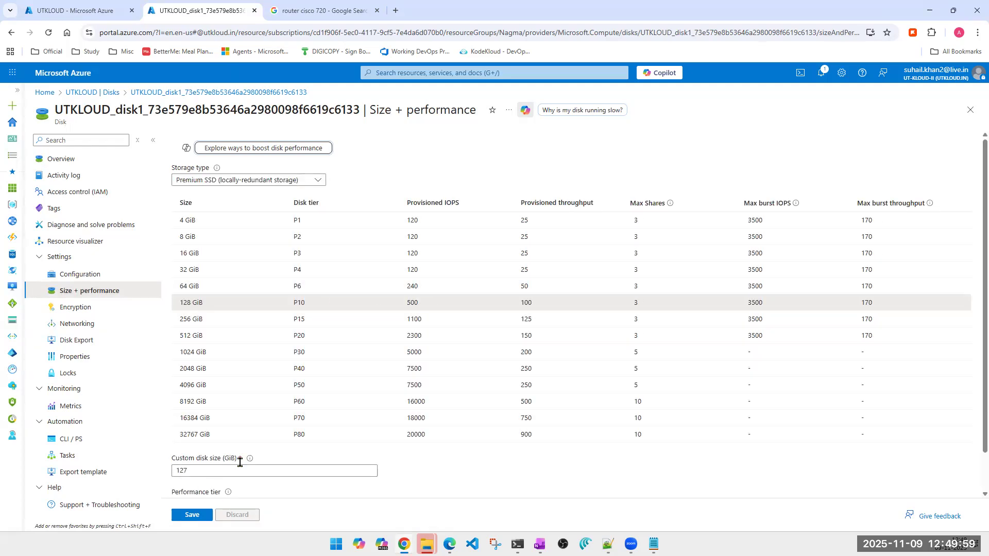
left_click(192, 318)
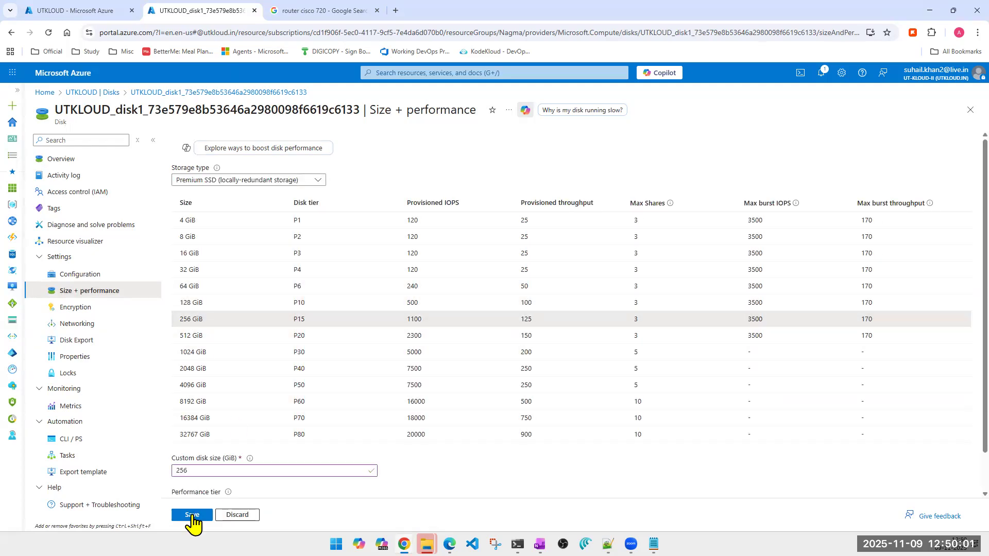
left_click(192, 515)
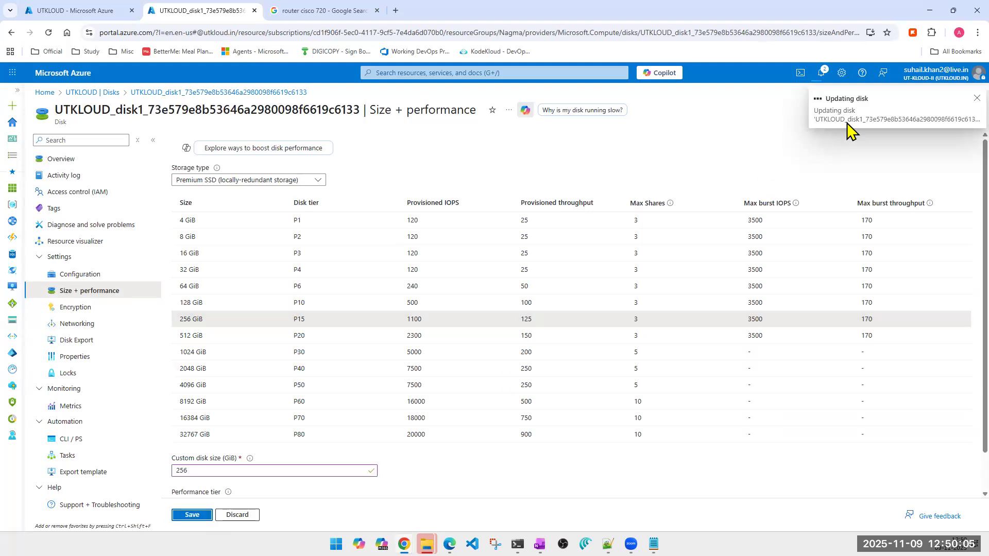
left_click(822, 74)
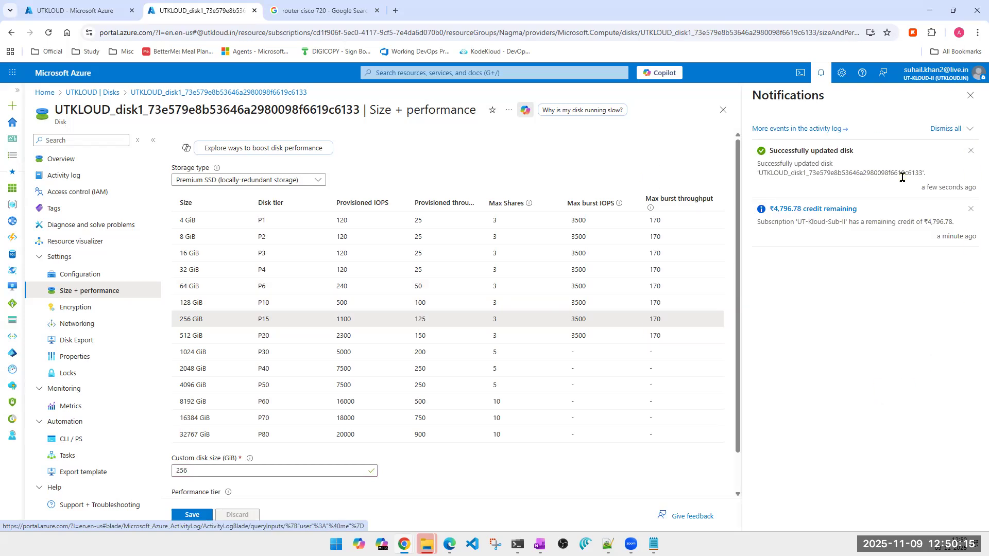
left_click(970, 95)
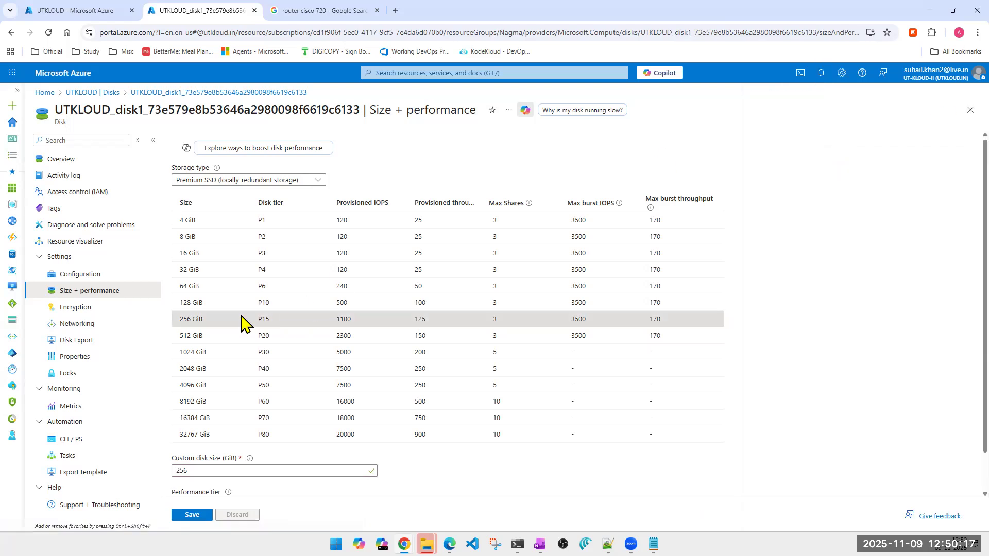
- Leave the disk settings, reopen the UTKLOUD virtual machine and start it
left_click(969, 110)
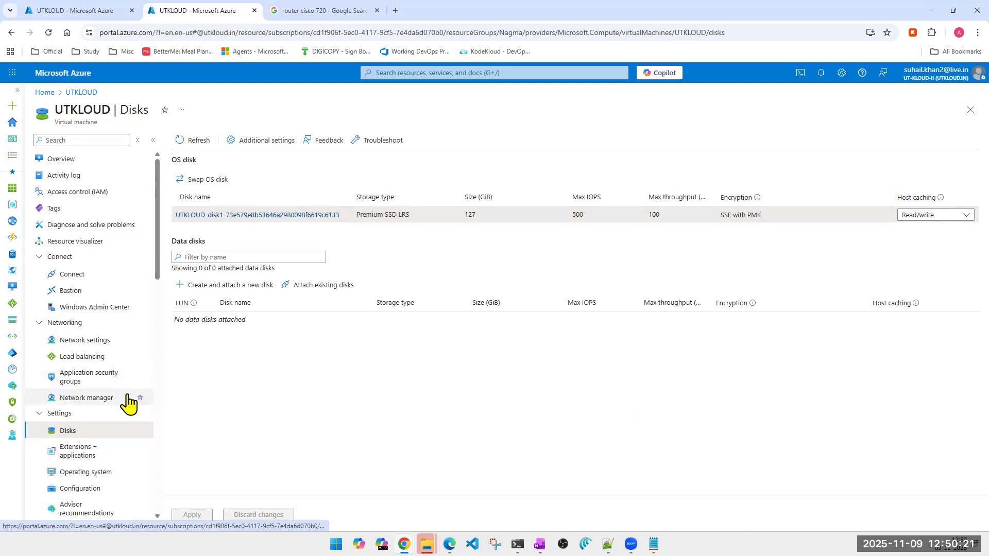
left_click(970, 110)
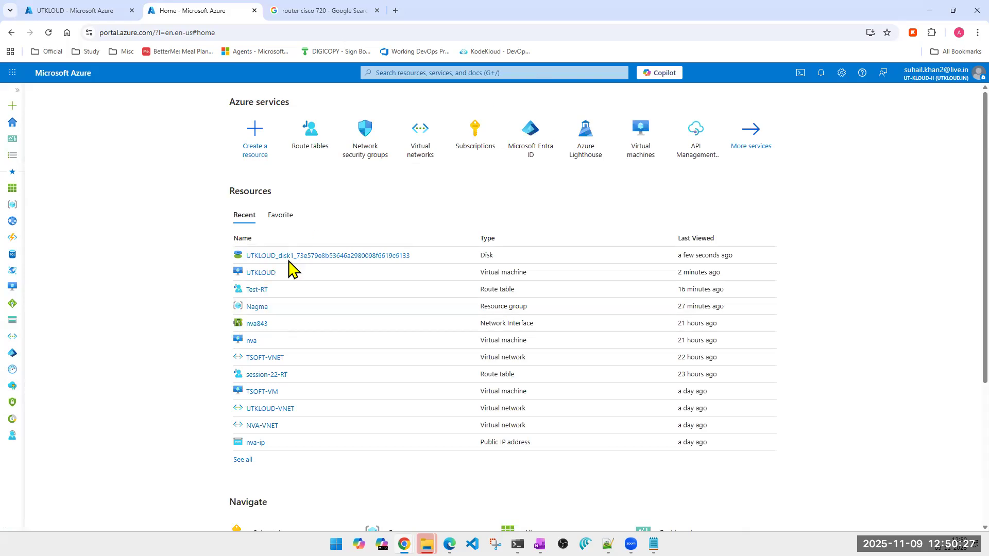
left_click(259, 277)
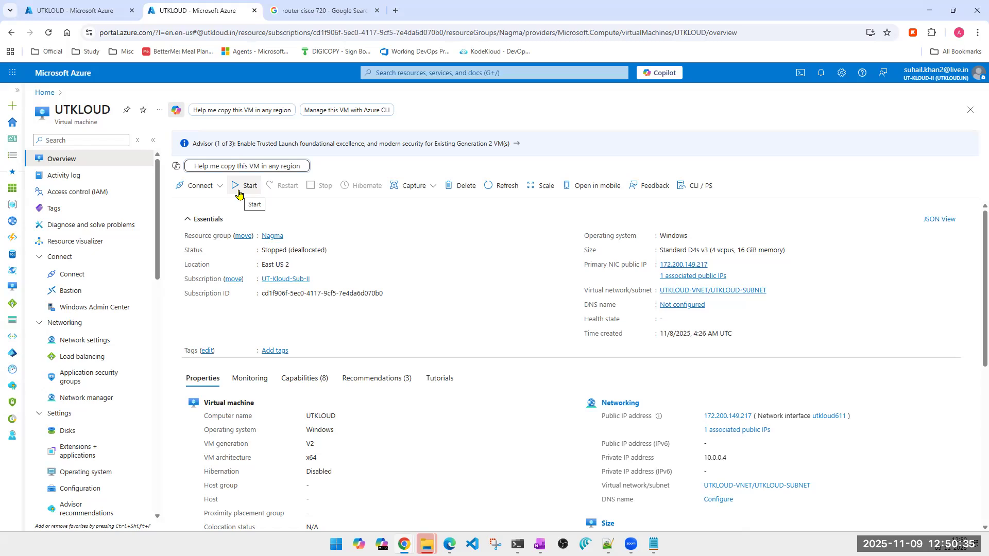
left_click(238, 194)
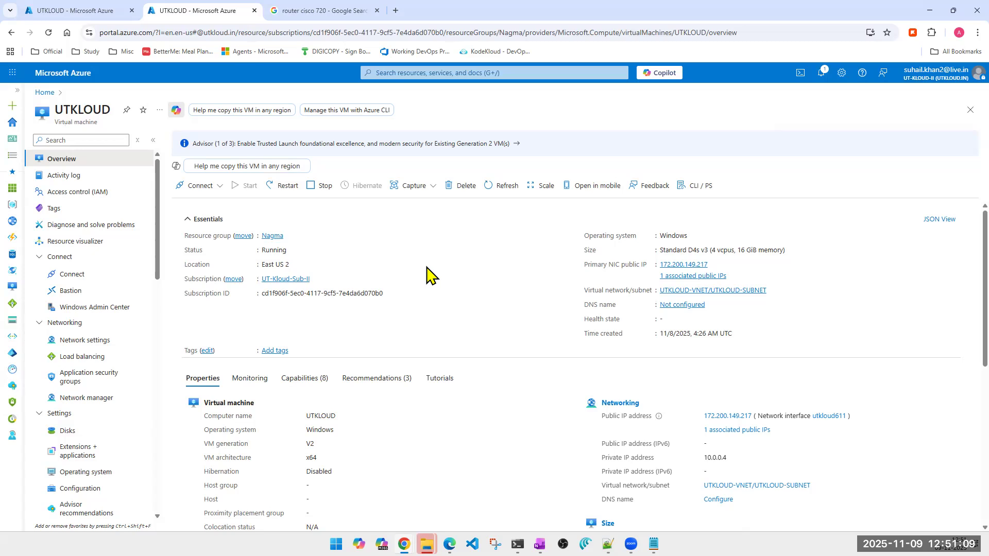
- Try to resize the running UTKLOUD VM's OS disk to 512 GiB (P20), and leave its size settings without saving
left_click(69, 434)
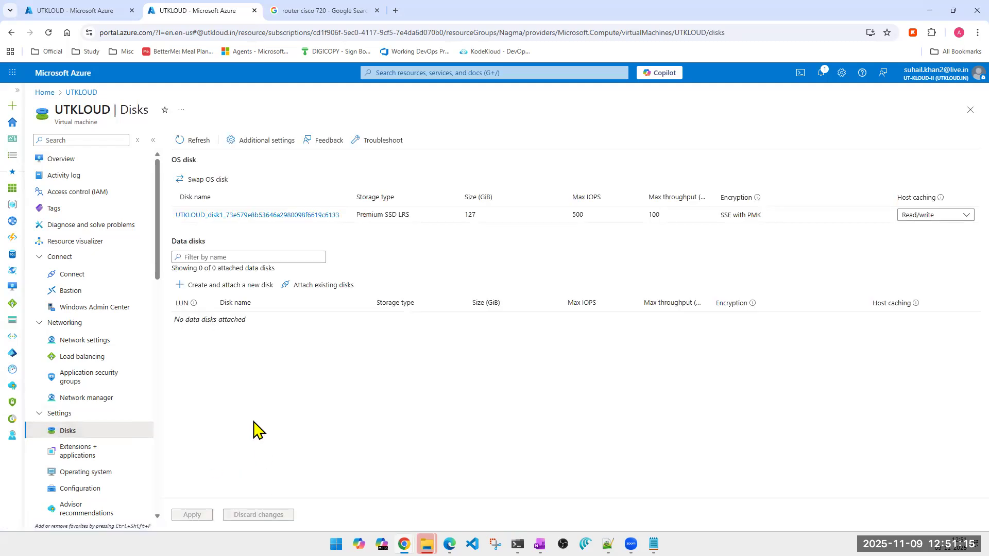
left_click(216, 215)
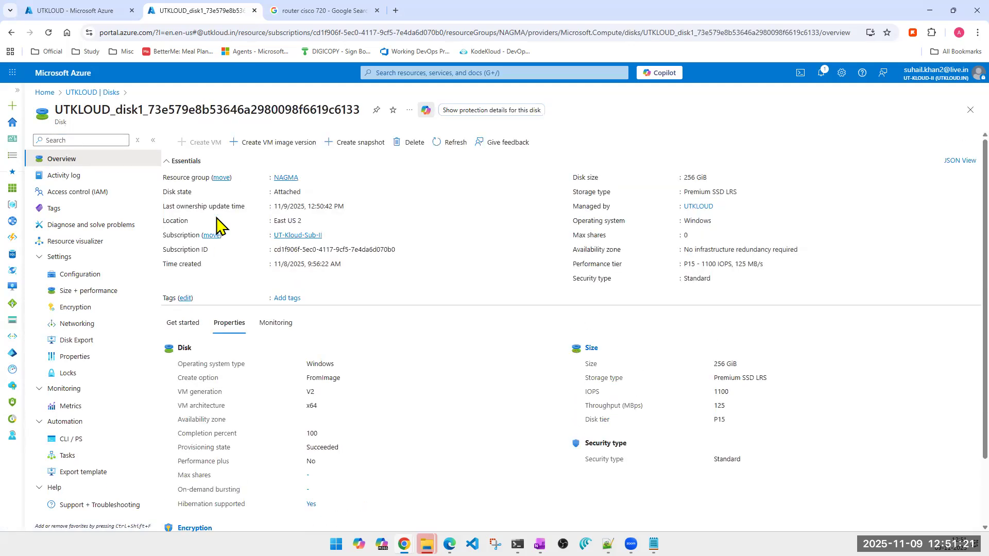
left_click(98, 295)
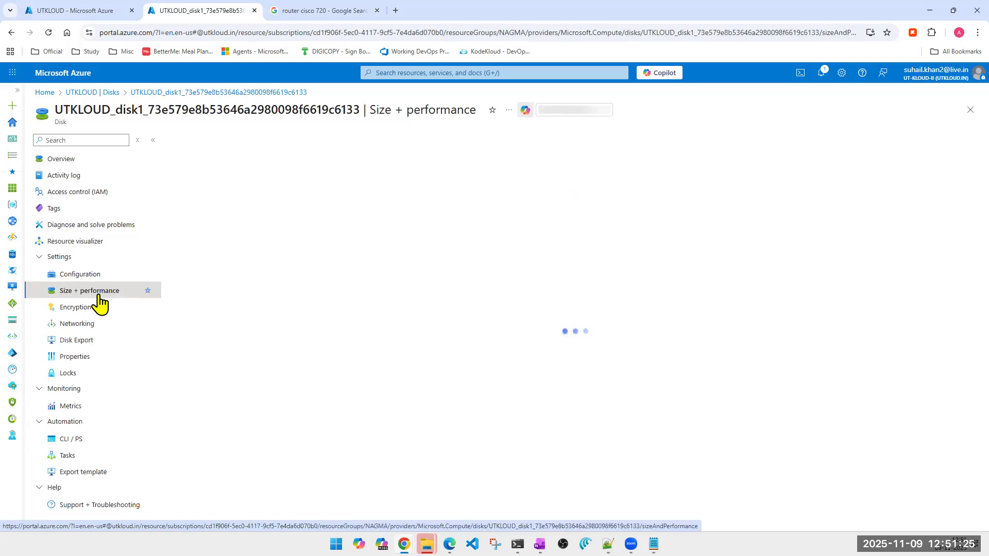
left_click(204, 338)
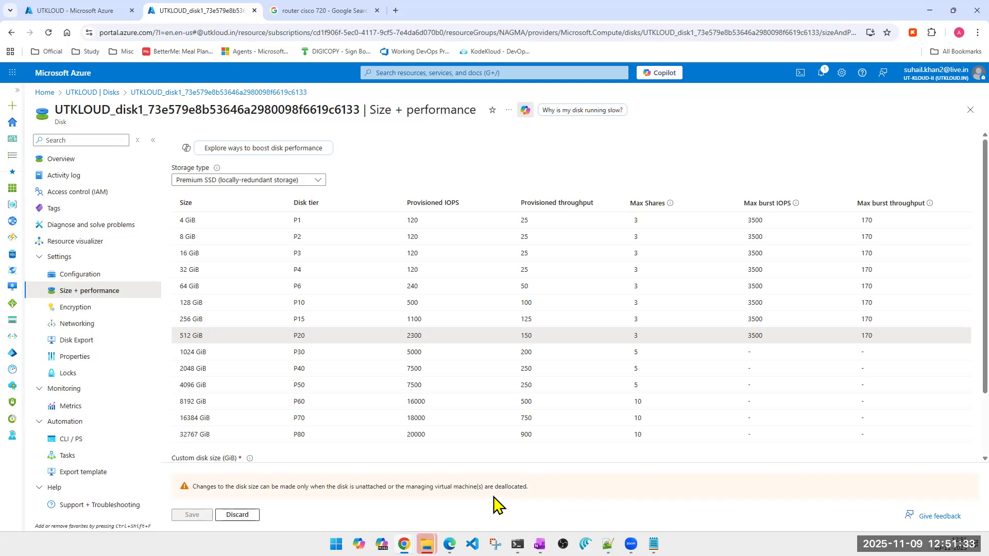
left_click(970, 110)
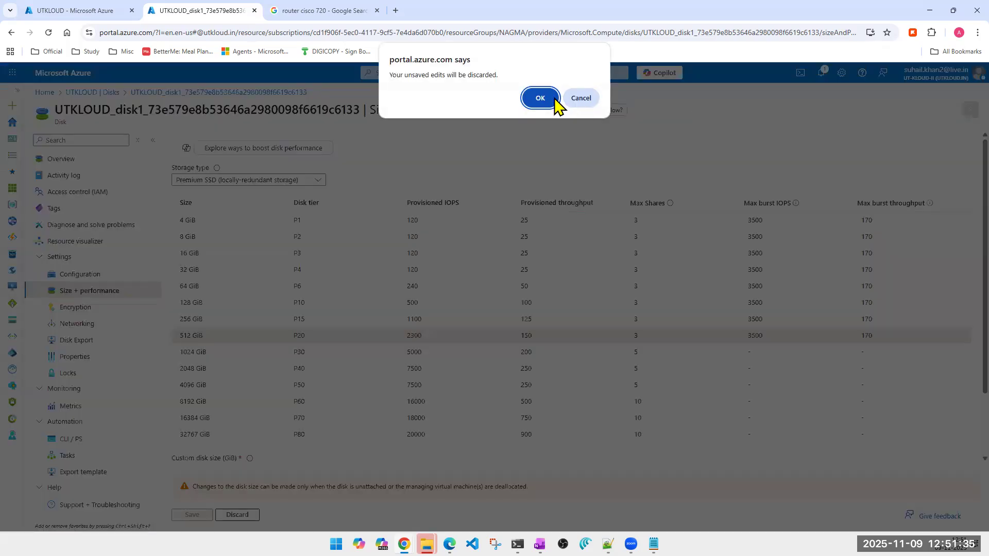
left_click(579, 100)
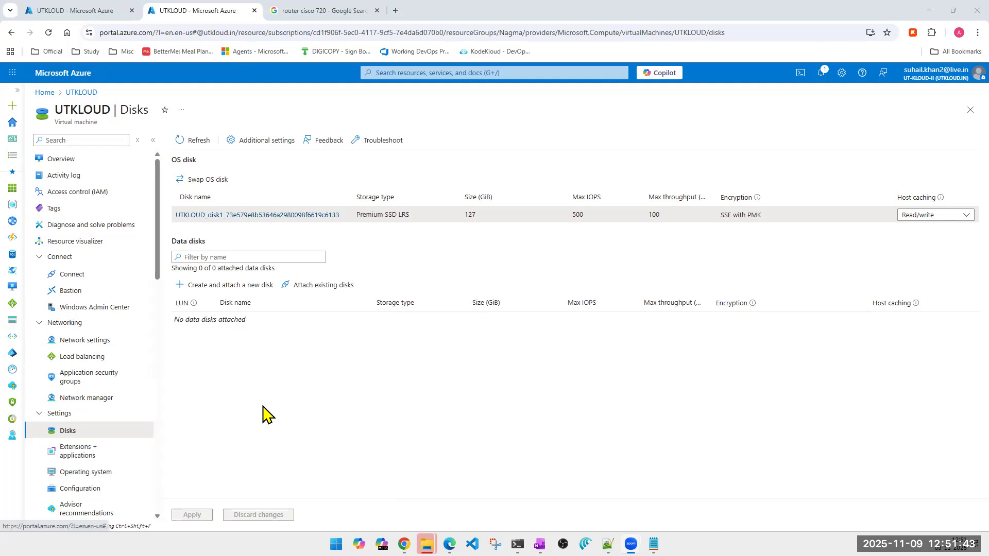
- Examine the private IP address in the UTKLOUD virtual machine's overview
left_click(61, 159)
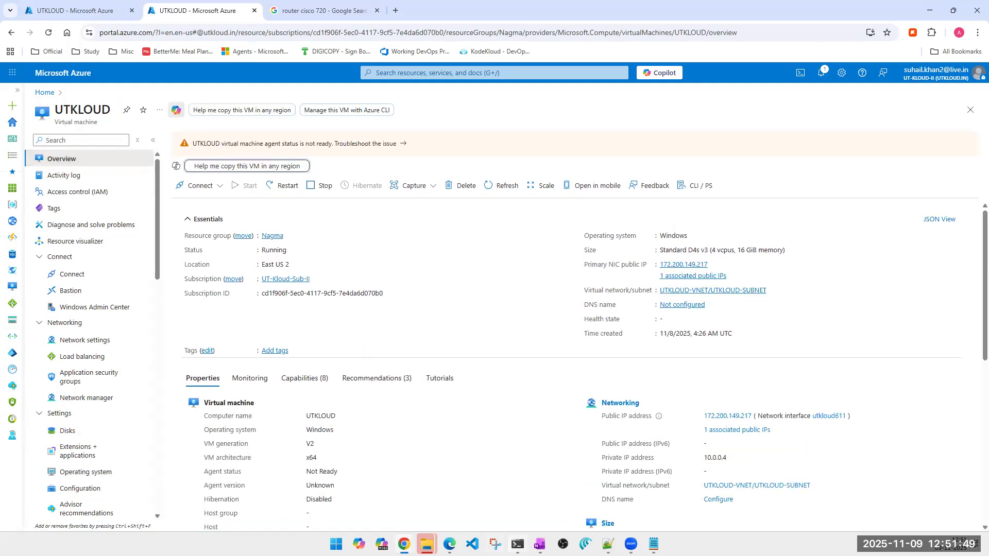
left_click(518, 544)
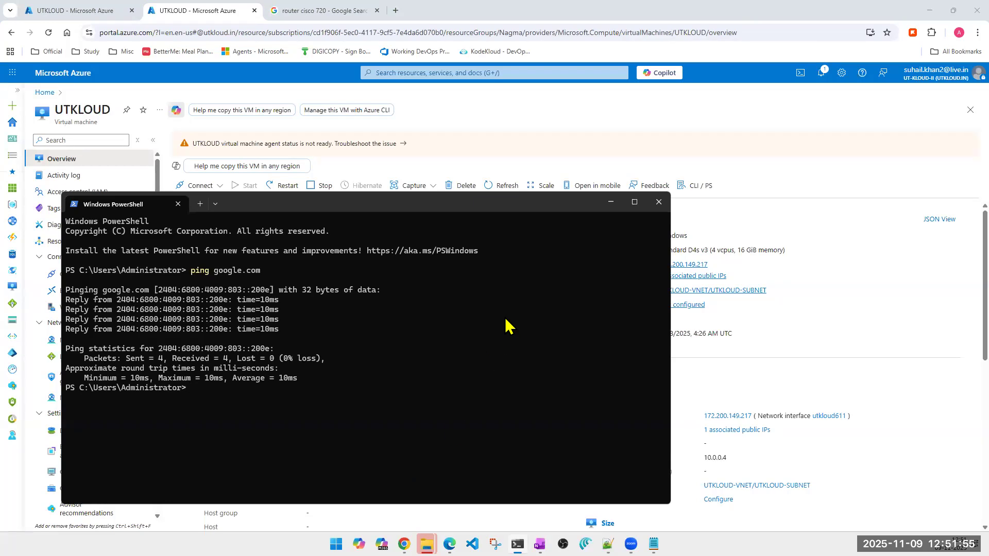
left_click(611, 202)
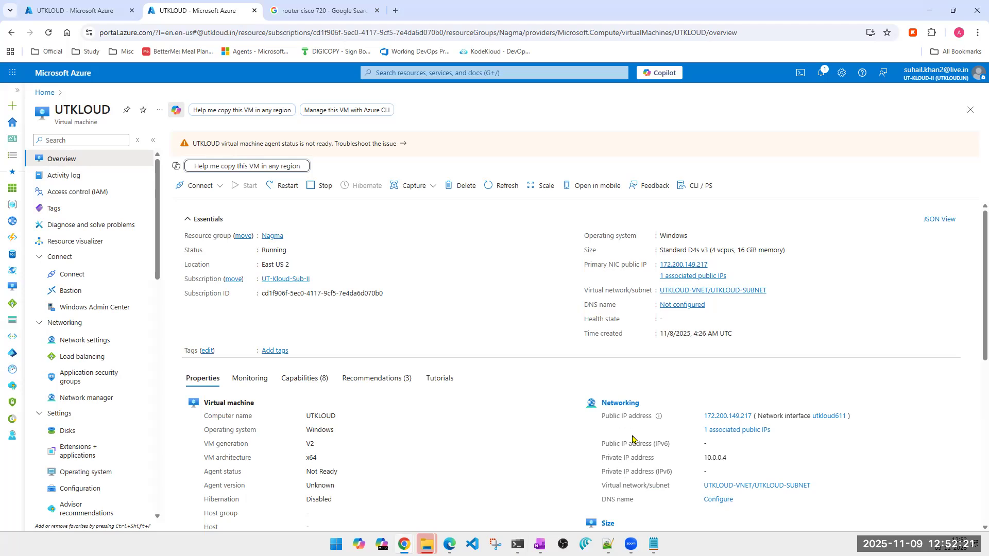
double_click(710, 454)
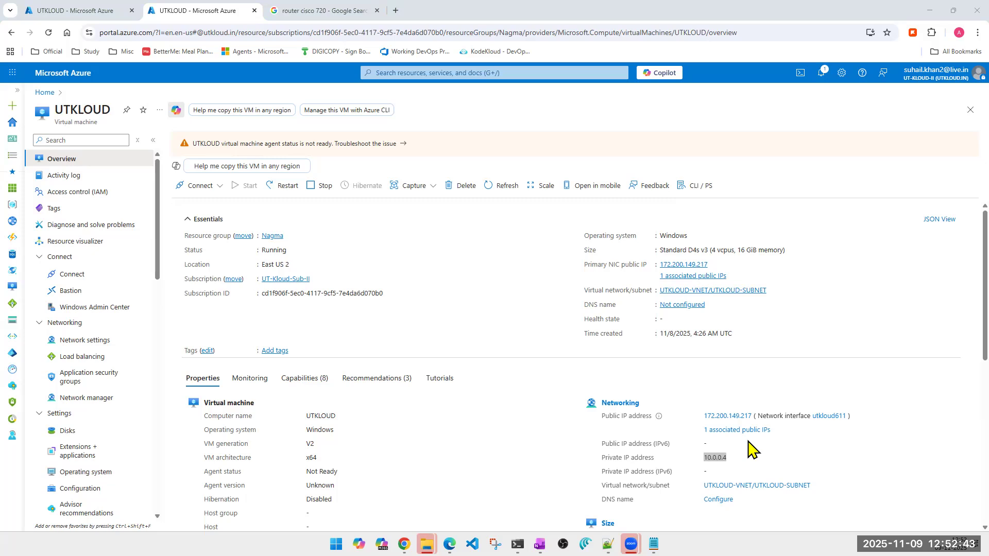
left_click(745, 449)
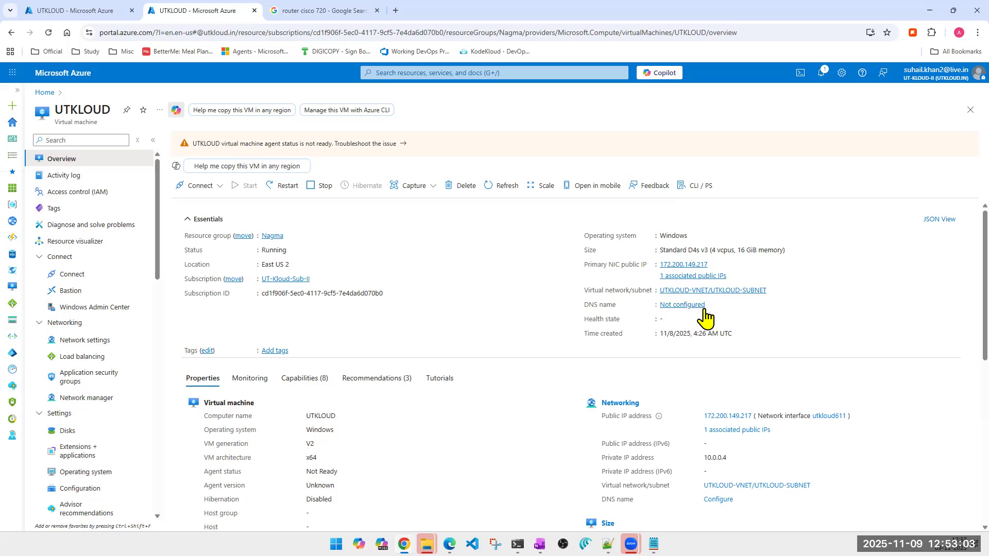
double_click(712, 457)
left_click(723, 468)
- Open ipconfig1 of the VM's primary network interface utkloud611 for editing from the network settings
left_click(98, 342)
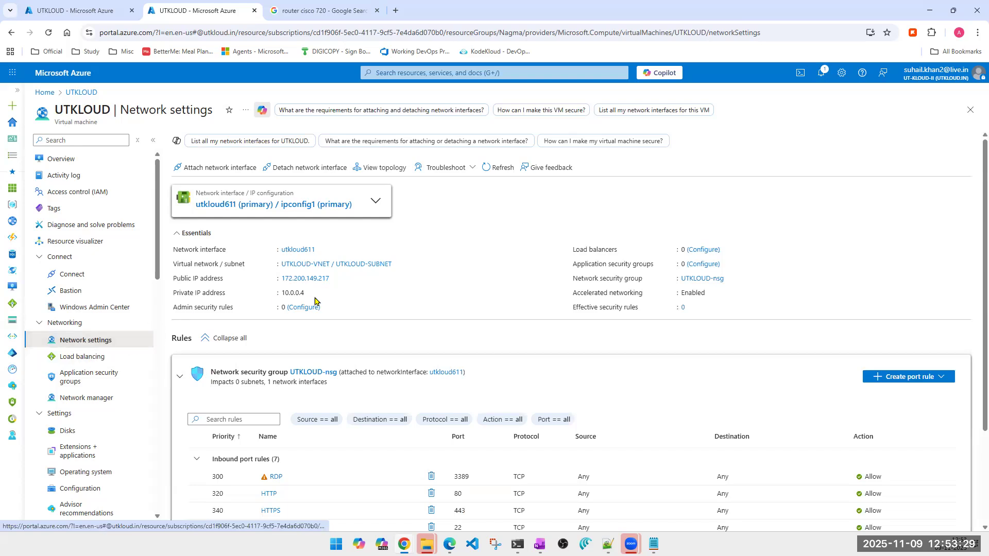
left_click(258, 206)
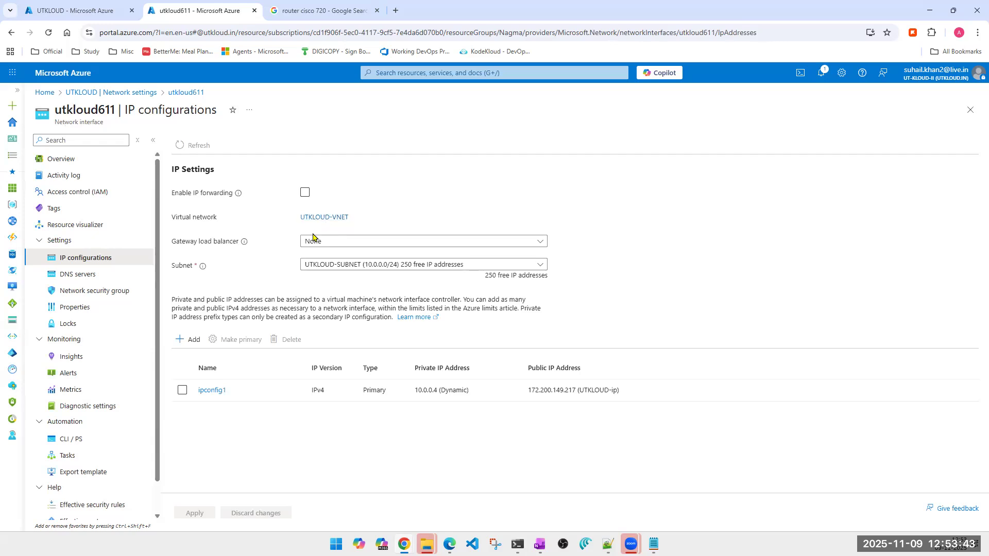
left_click(362, 273)
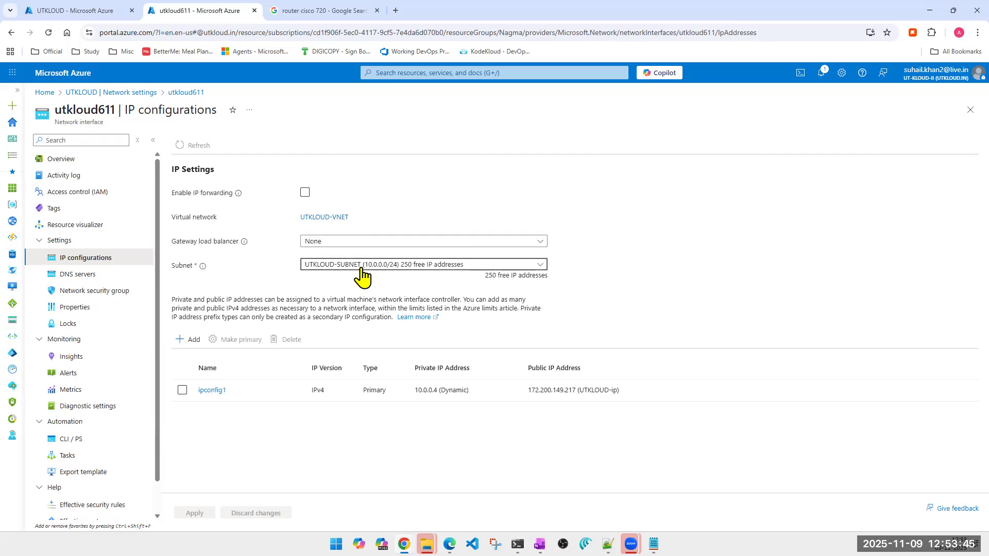
left_click(362, 269)
left_click(211, 391)
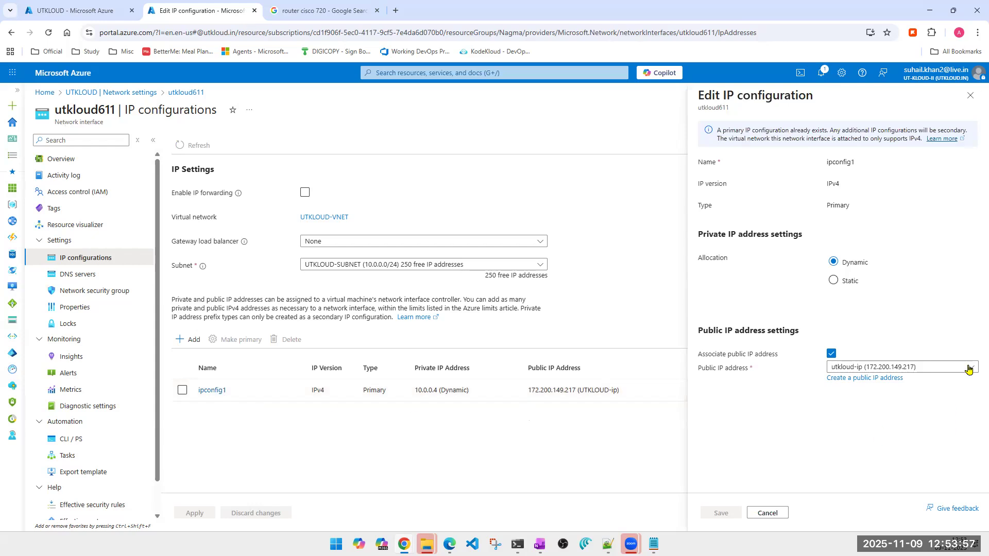
- Set ipconfig1's private IP allocation to Static and enter 10.0.0.7 as its private IP address
left_click(833, 280)
left_click(882, 300)
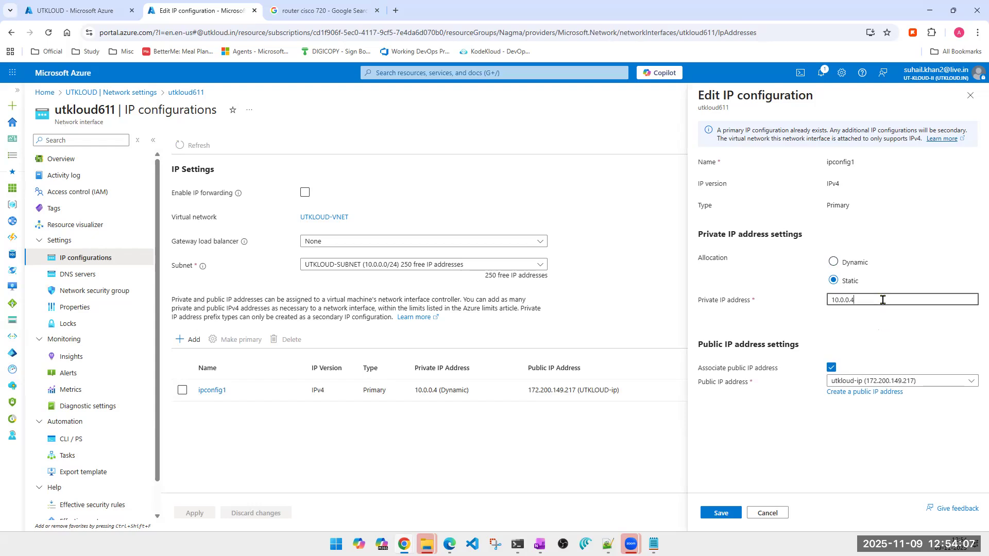
key("BackSpace")
type("5")
key("BackSpace")
type("7")
- Search Google Images for "solarwind IPAM" and preview the SolarWinds IP Address Manager screenshot showing managed subnets and IP addresses
left_click(322, 11)
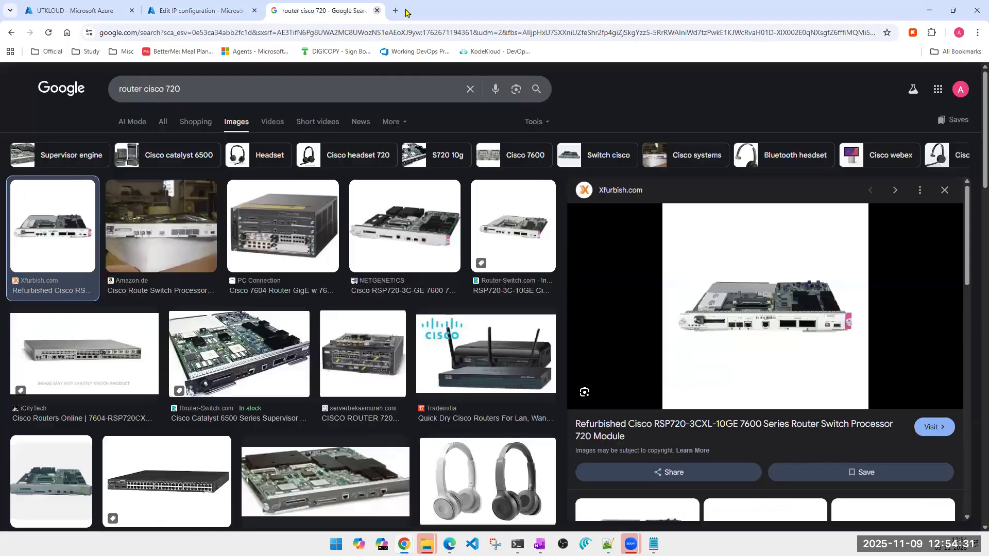
triple_click(332, 83)
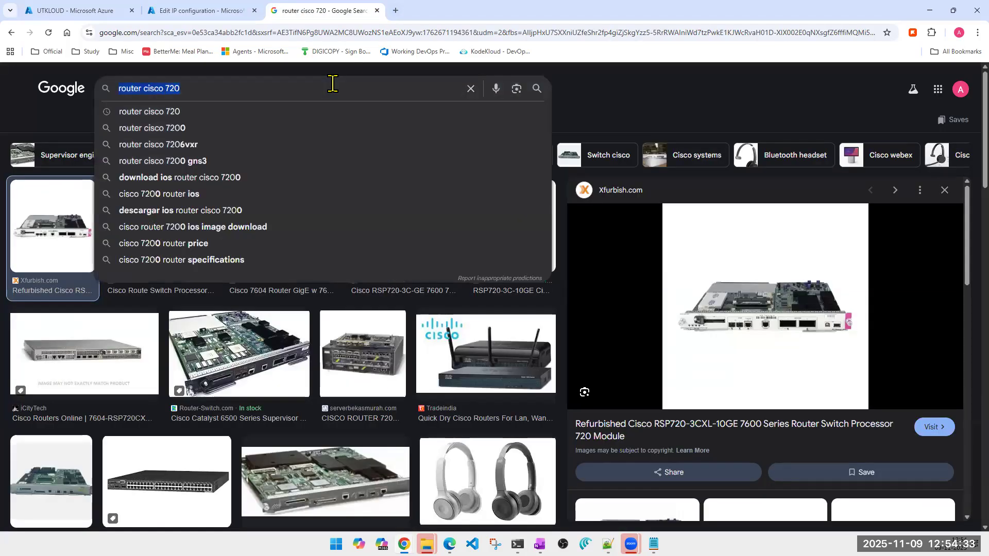
type("solarwind")
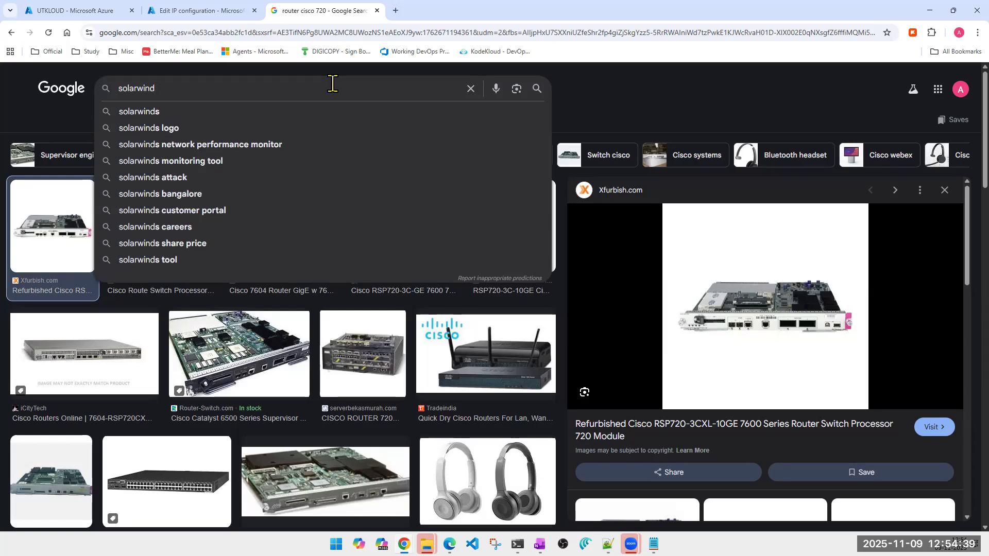
type("IPAM")
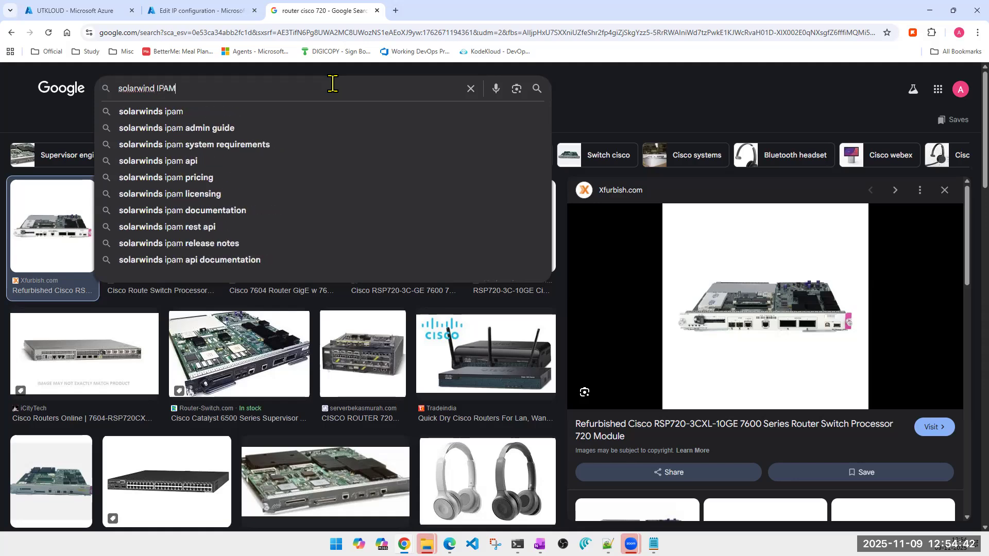
key("Return")
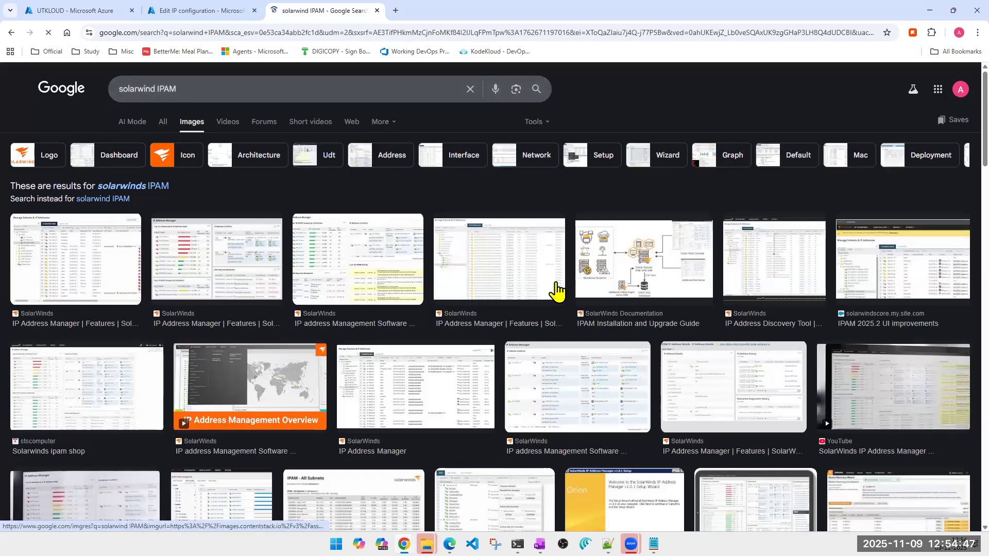
left_click(101, 268)
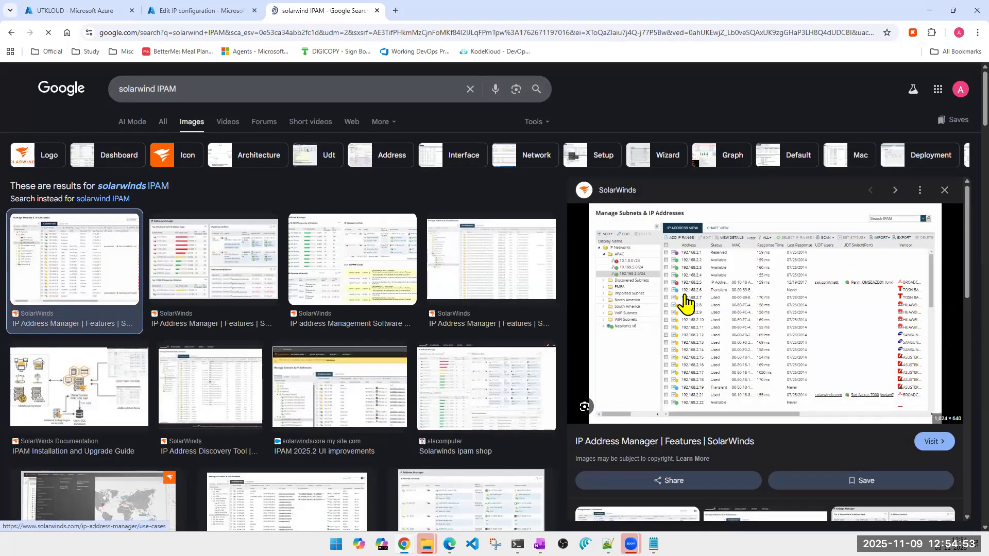
- Examine the SolarWinds IP Address Manager features page and its use cases, and close the page when finished
left_click(719, 337)
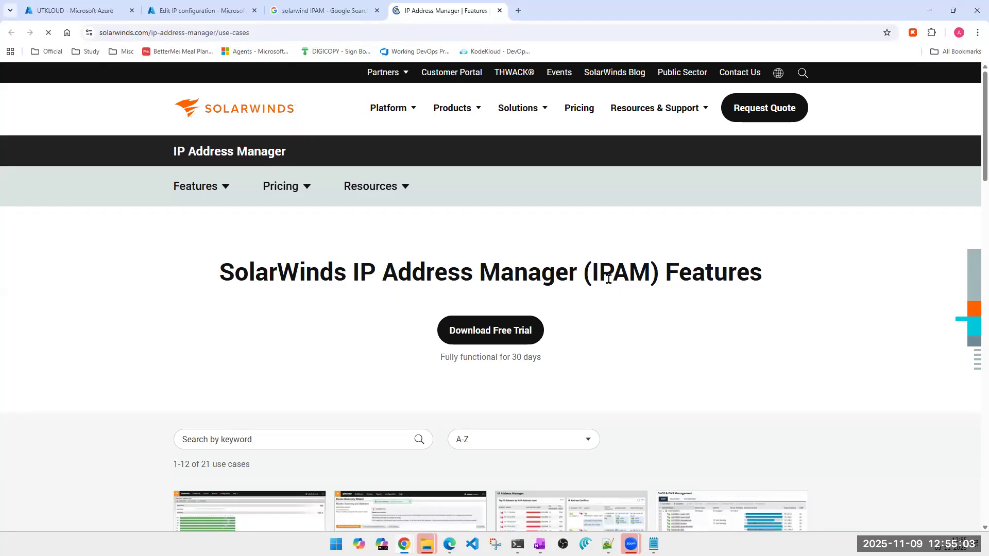
scroll(618, 309, "down", 2)
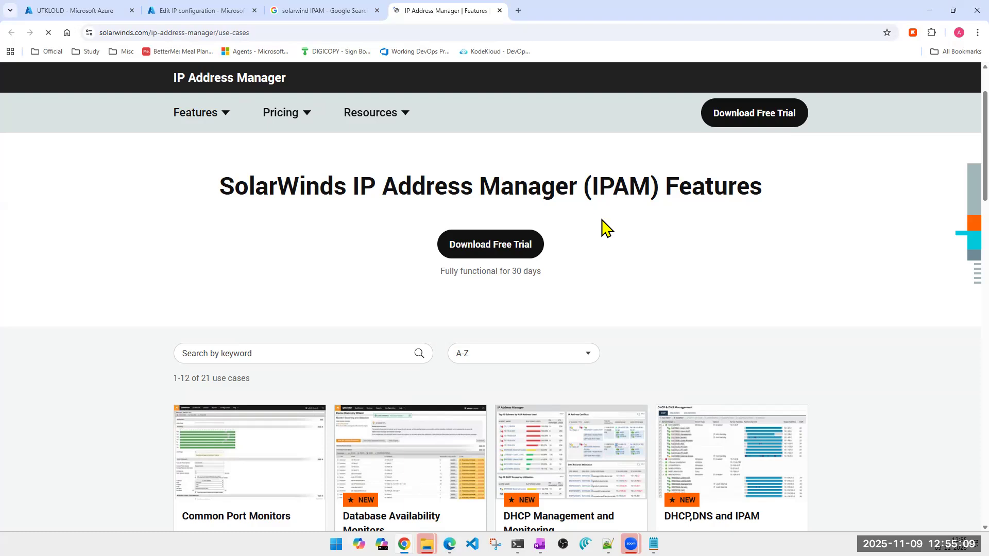
scroll(711, 280, "down", 4)
scroll(603, 360, "up", 1)
scroll(603, 361, "up", 4)
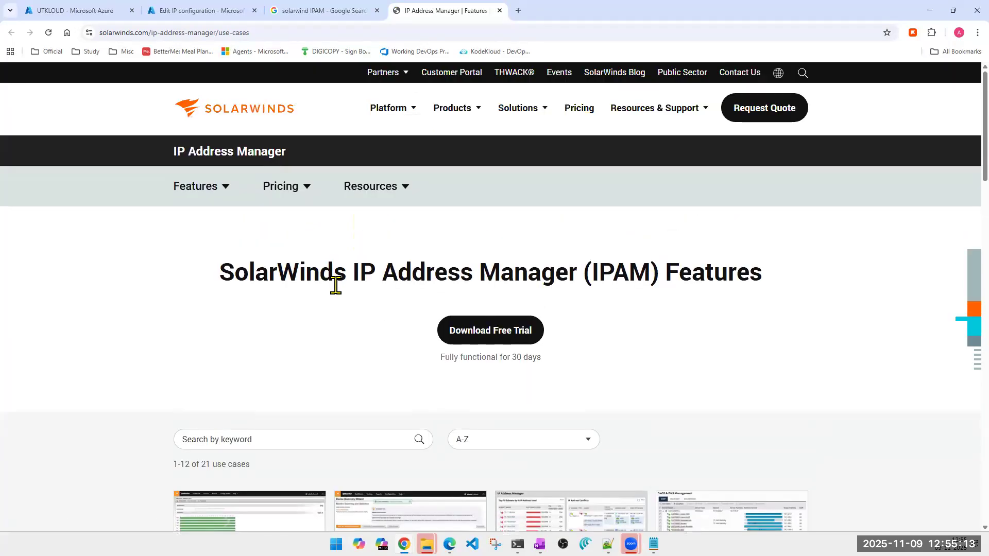
left_click(312, 498)
scroll(474, 456, "down", 5)
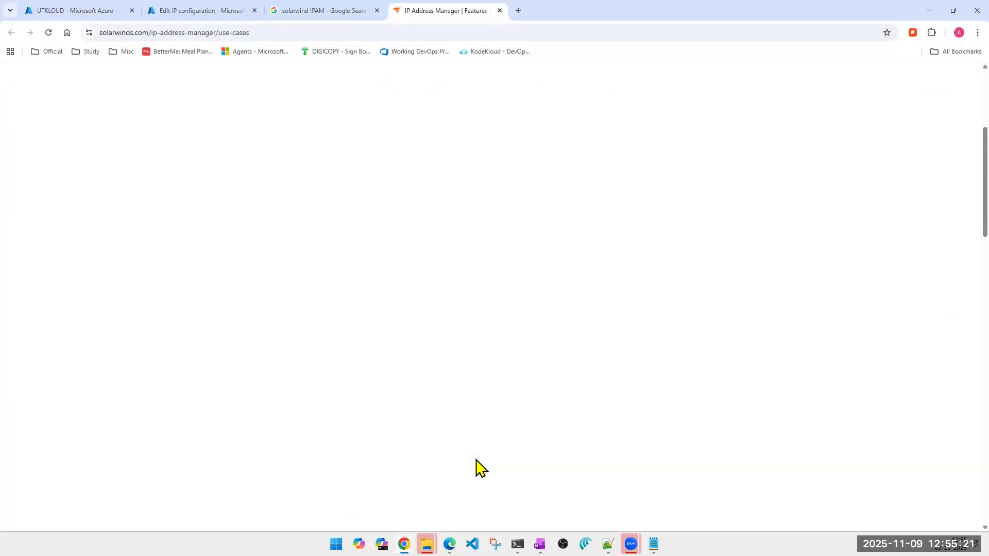
scroll(474, 433, "down", 3)
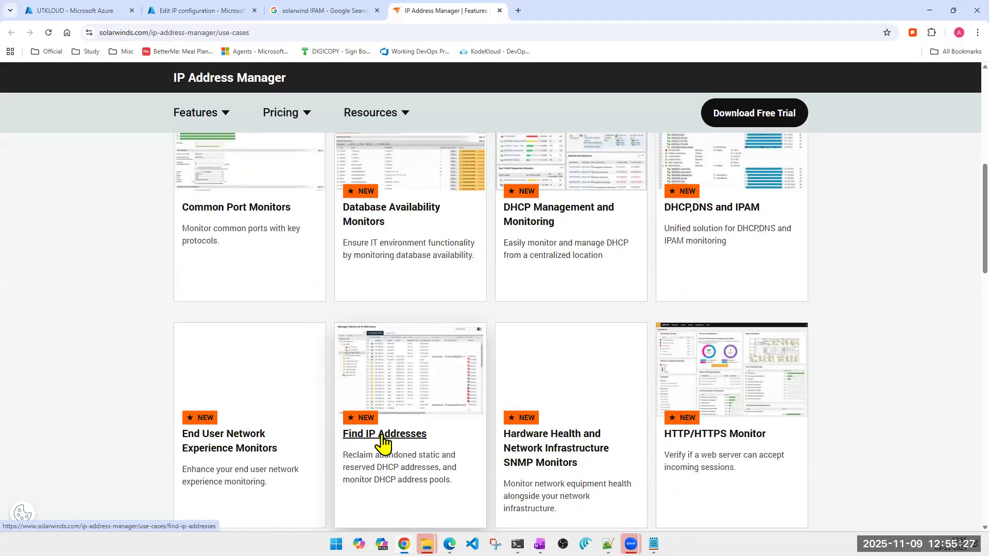
left_click(498, 11)
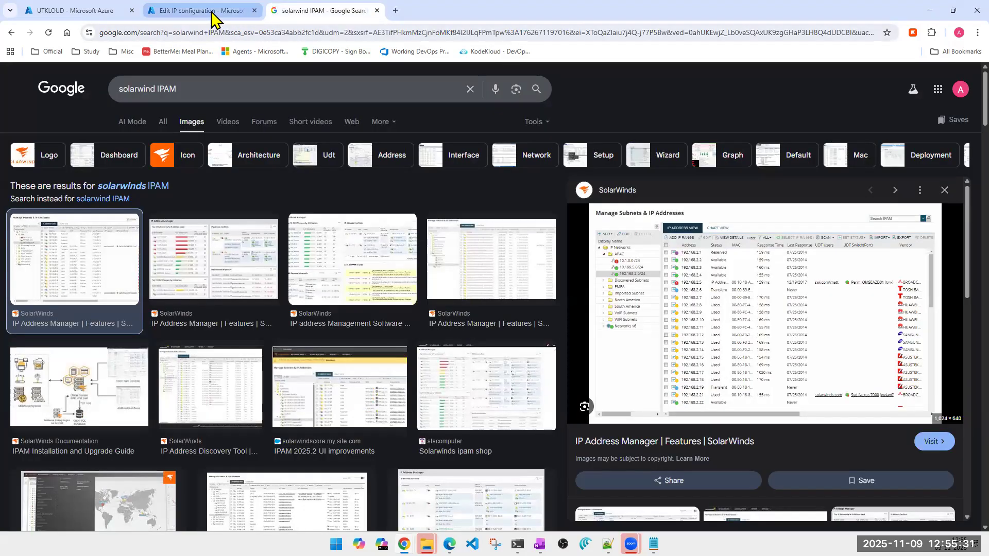
- Change ipconfig1's static private IP address to 10.0.0.9 on the utkloud611 network interface and save the configuration
left_click(214, 11)
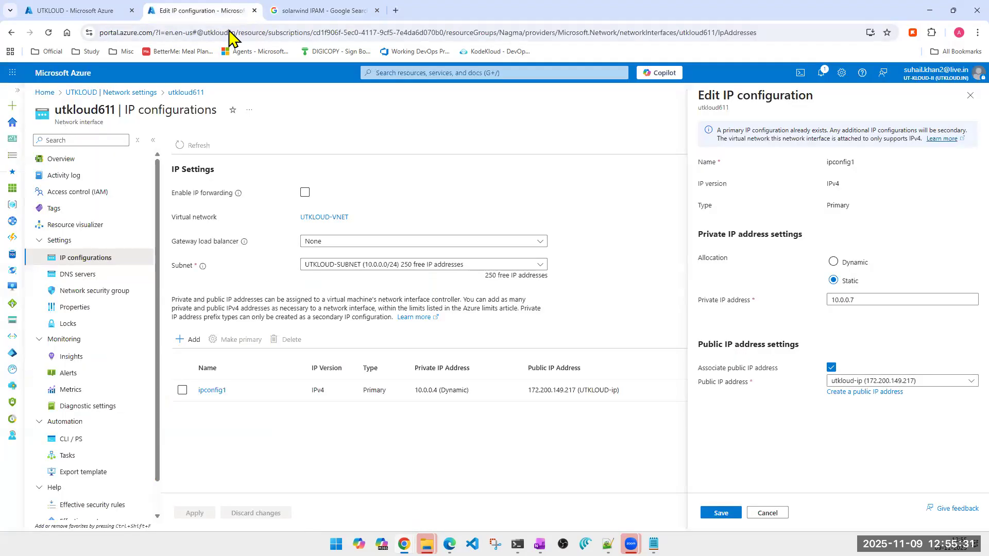
double_click(857, 300)
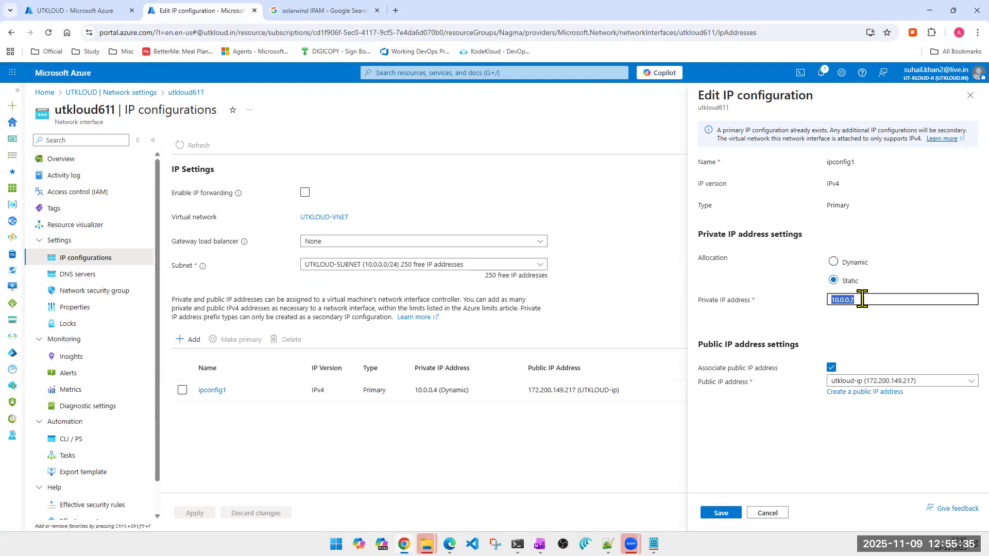
left_click(874, 300)
key("BackSpace")
type("9")
left_click(725, 514)
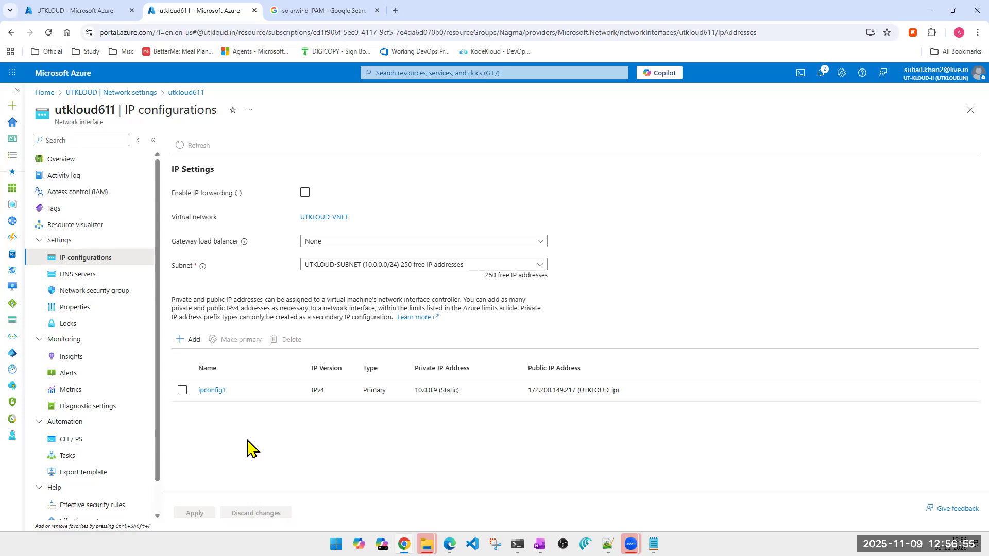
triple_click(434, 395)
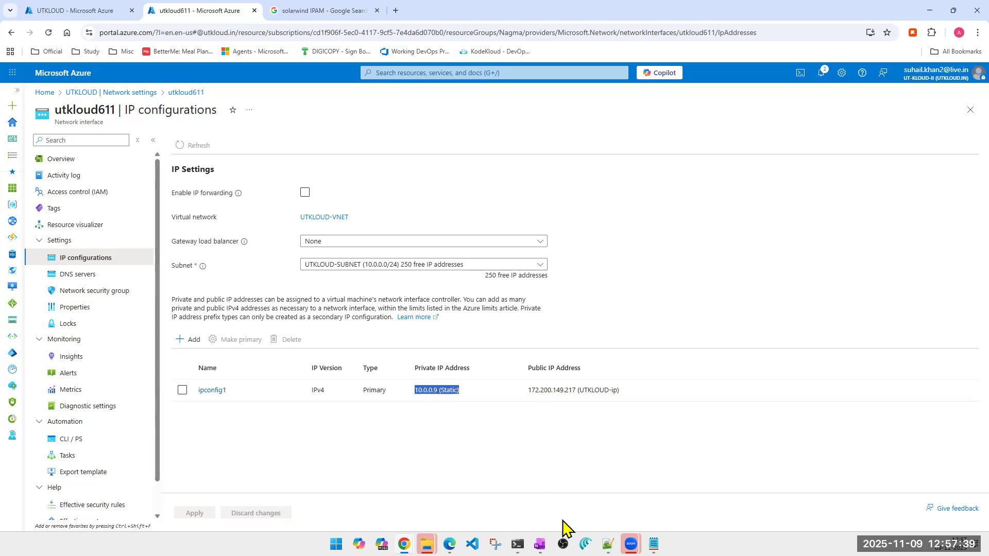
- Switch to Notepad and write a DNS-style record mapping hosta to 10.0.0.4 in the untitled note
left_click(654, 544)
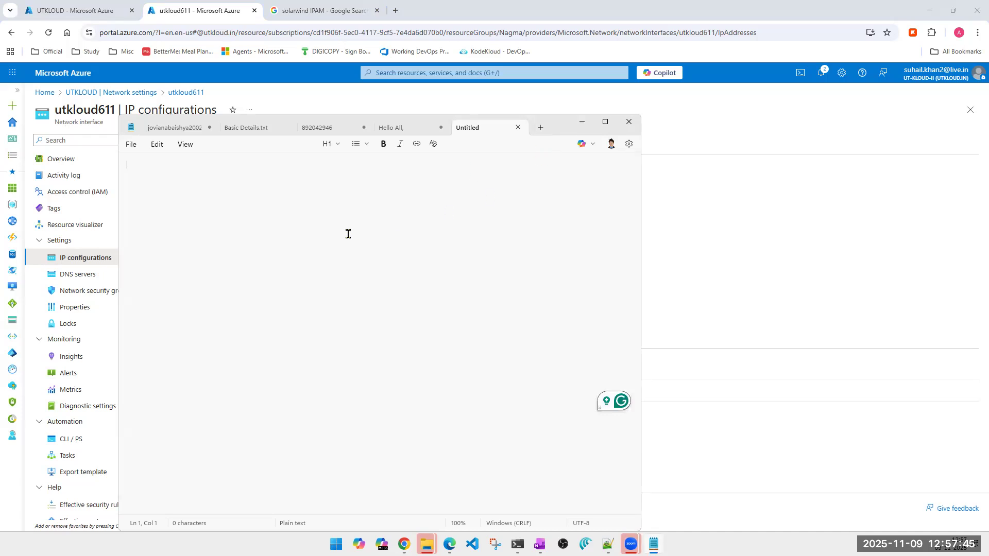
type("HOSTA")
key("ctrl+a")
type("ho")
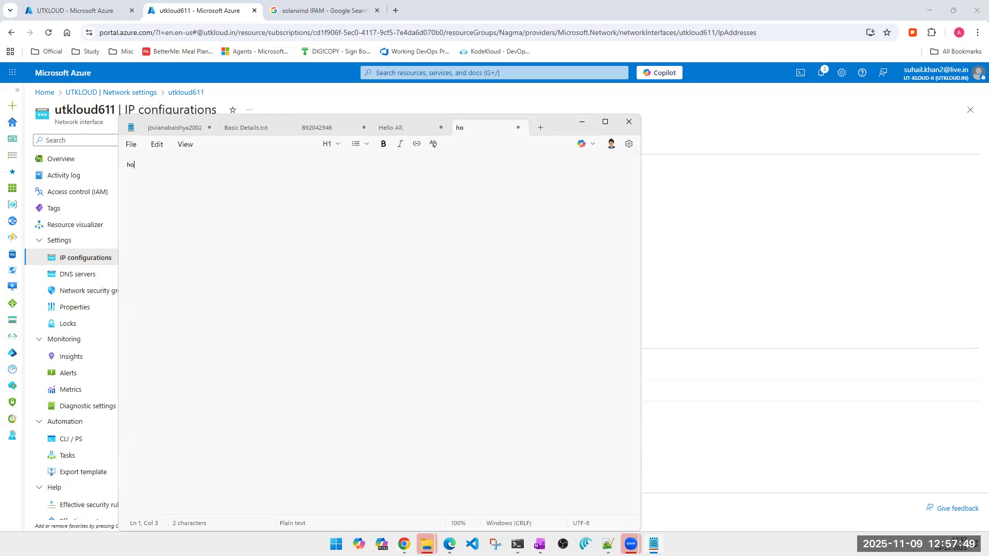
type("sta    10.0.0.4")
key("Left")
key("Left")
key("Left")
key("Left")
key("Home")
key("ctrl+Right")
double_click(135, 165)
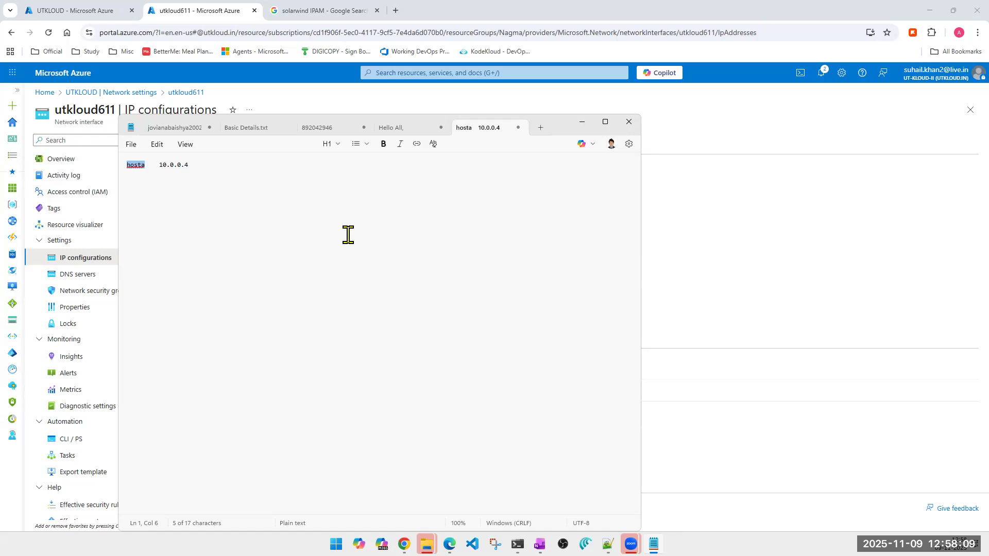
- Change the last octet of hosta's IP address in the note to 7 and return to the Azure portal
key("ctrl+Right")
key("ctrl+Right")
key("Right")
key("Right")
key("shift+Left")
key("shift+Left")
key("shift+Left")
key("shift+Left")
key("shift+Left")
left_click(348, 235)
key("BackSpace")
type("7")
key("BackSpace")
type("47")
left_click(874, 284)
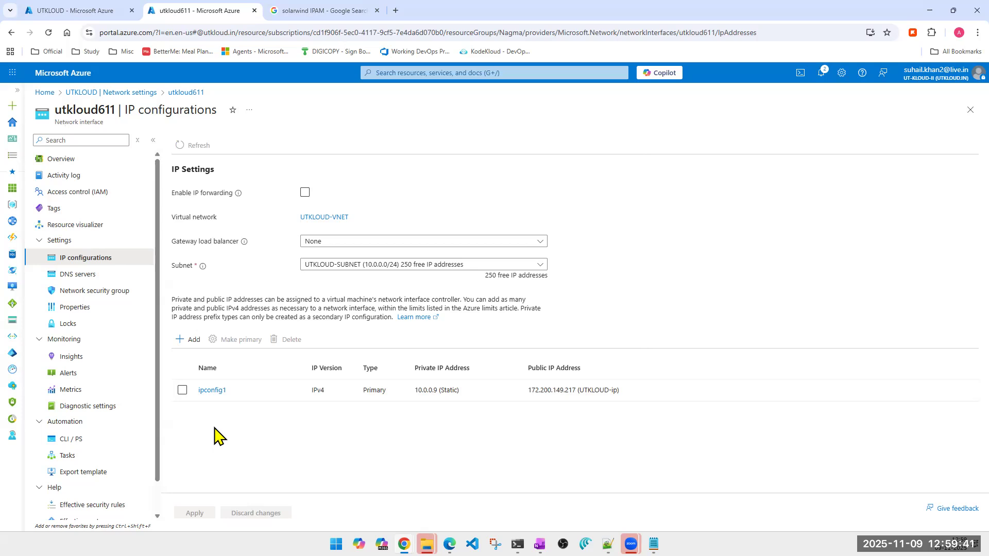
- Examine the public and private IP addresses assigned to ipconfig1 in the utkloud611 IP configurations list
triple_click(542, 387)
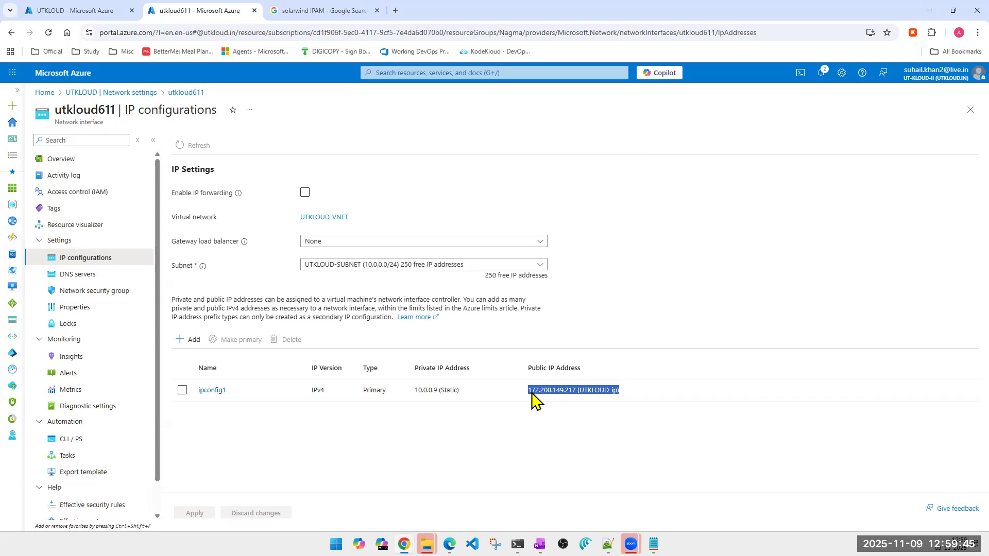
left_click(587, 393)
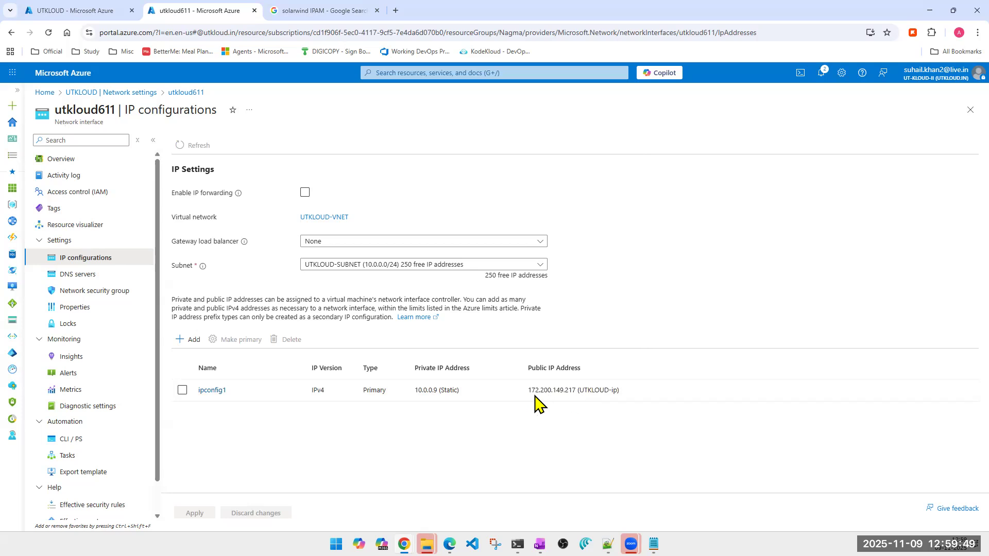
left_click_drag(529, 393, 577, 398)
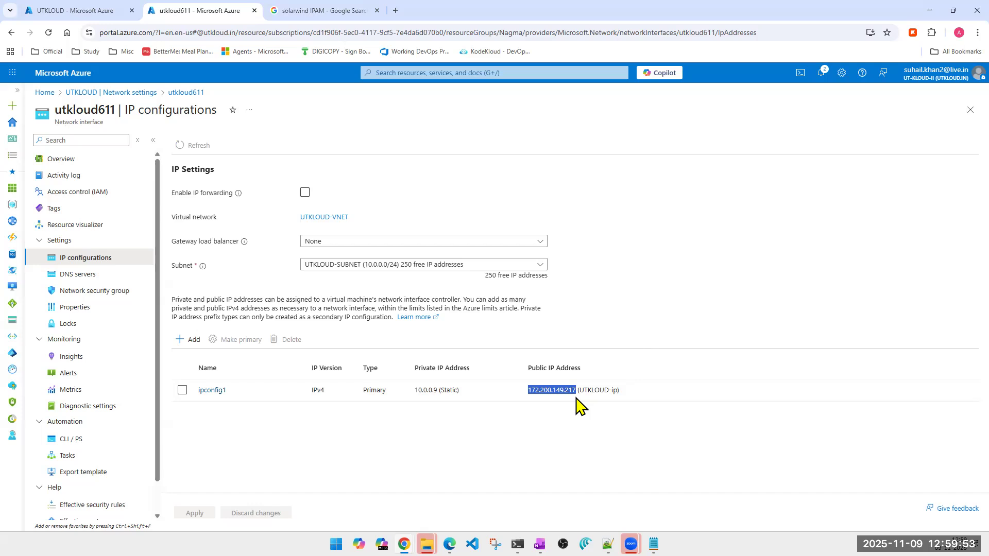
left_click(514, 391)
triple_click(514, 390)
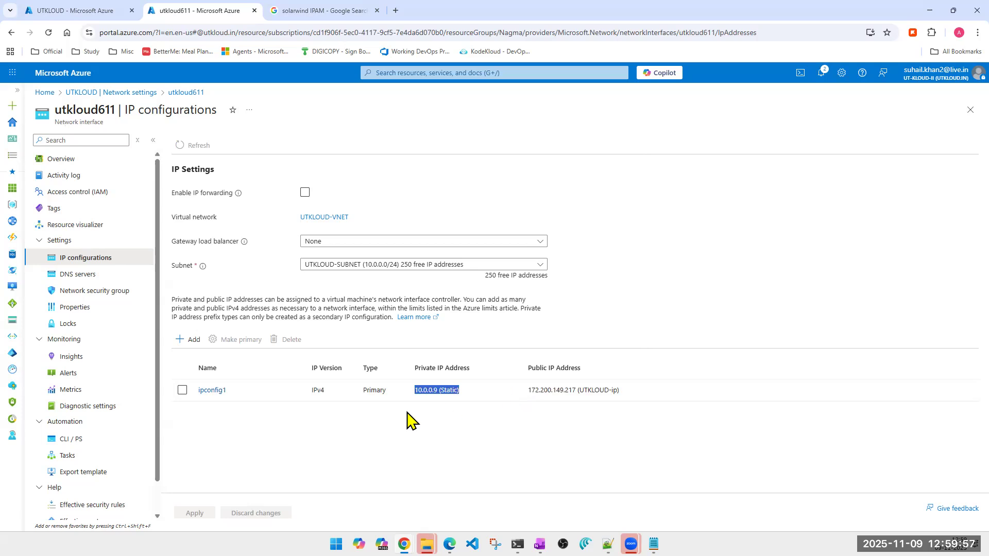
left_click(399, 425)
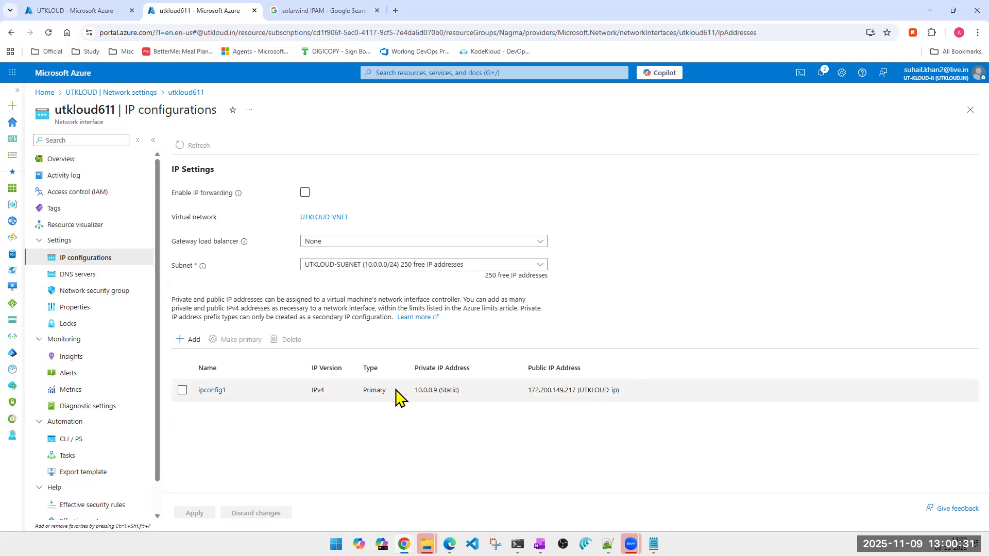
left_click_drag(411, 390, 481, 392)
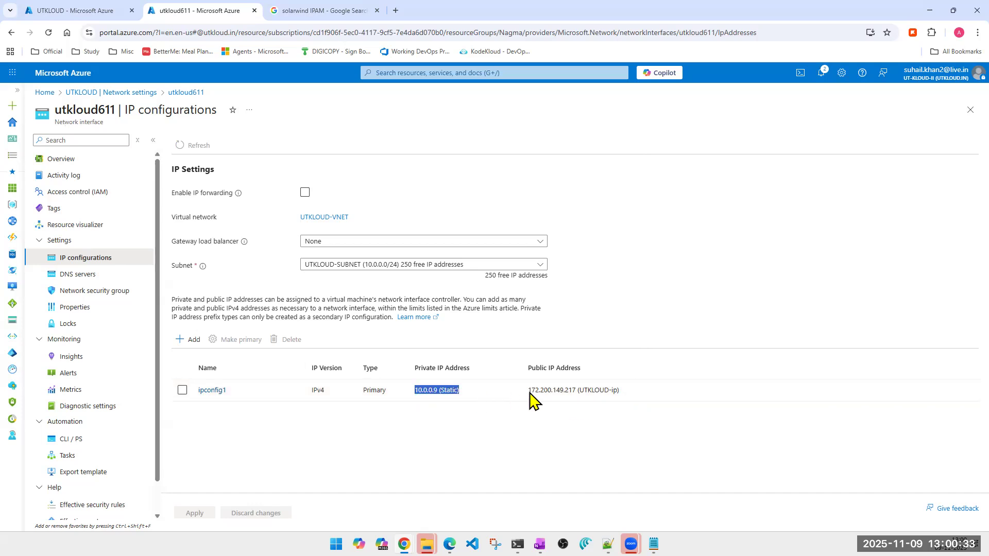
triple_click(555, 396)
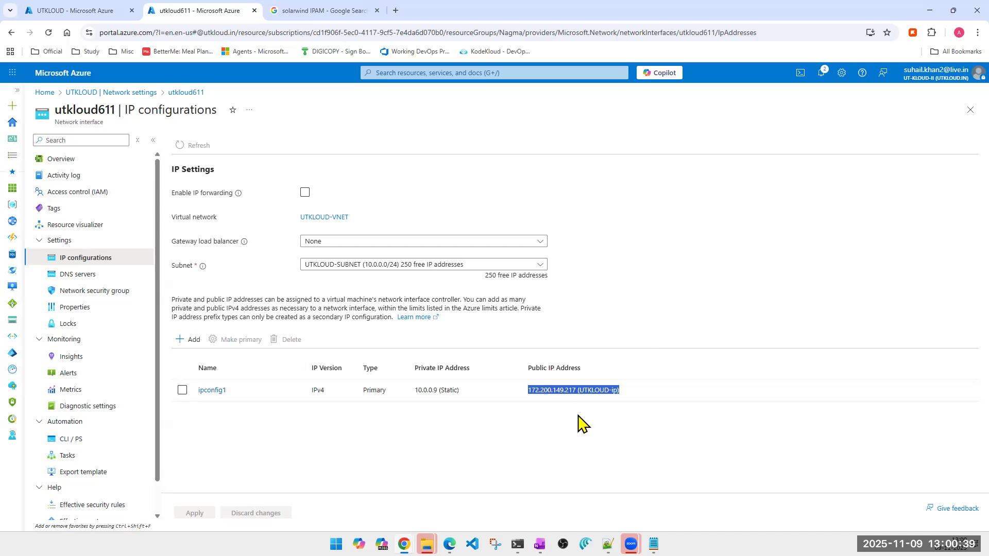
double_click(592, 392)
left_click(547, 396)
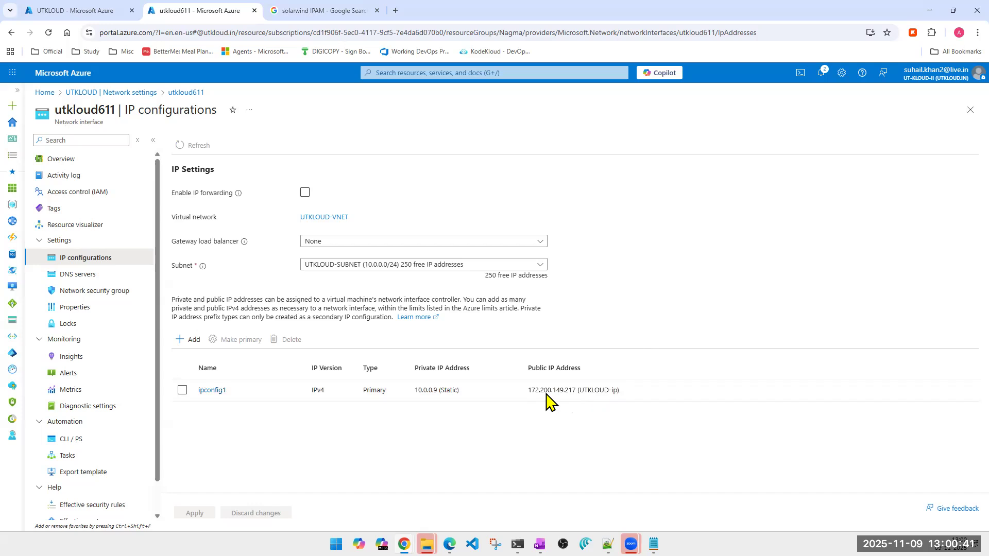
double_click(416, 390)
left_click_drag(446, 396, 432, 411)
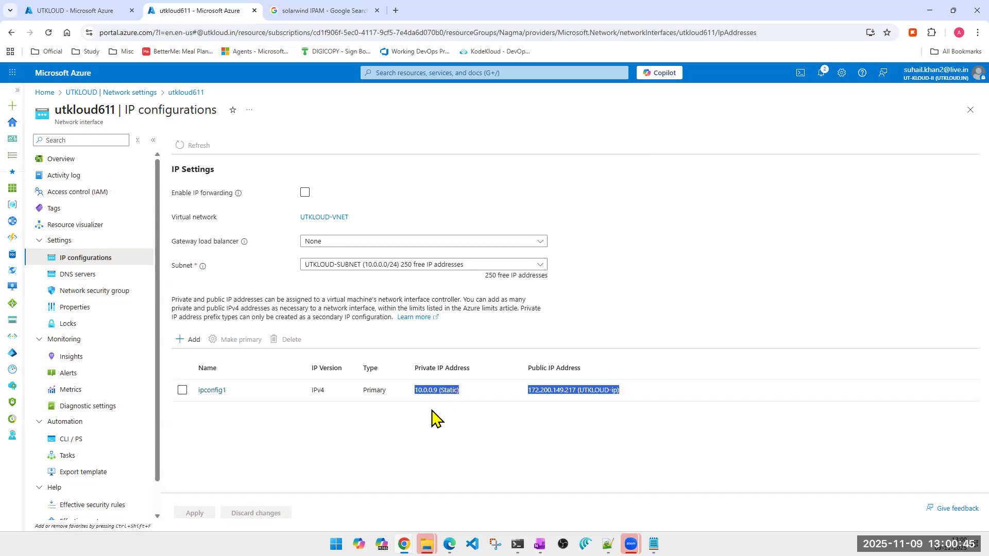
left_click(378, 470)
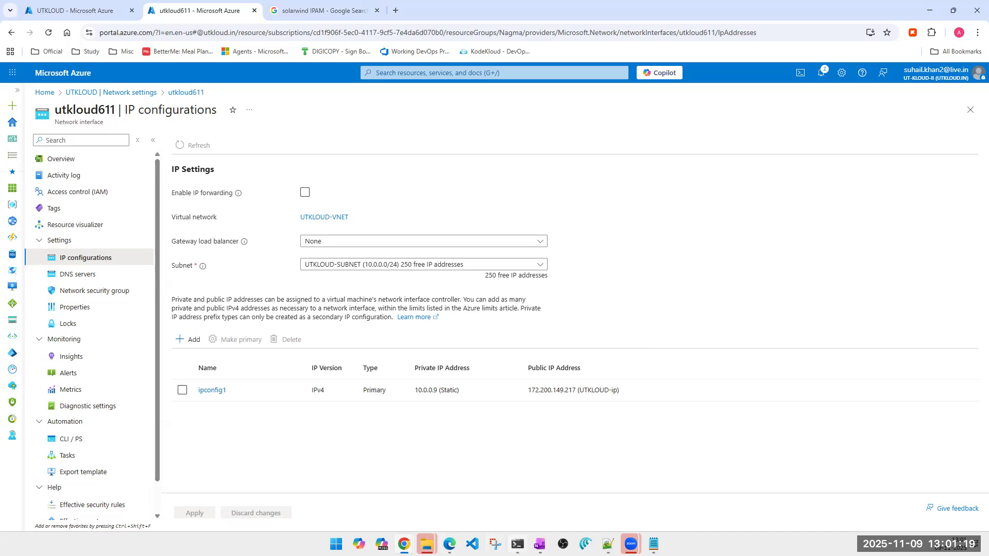
- Switch to Windows PowerShell and run ncpa.cpl to open the local computer's Network Connections
left_click(518, 544)
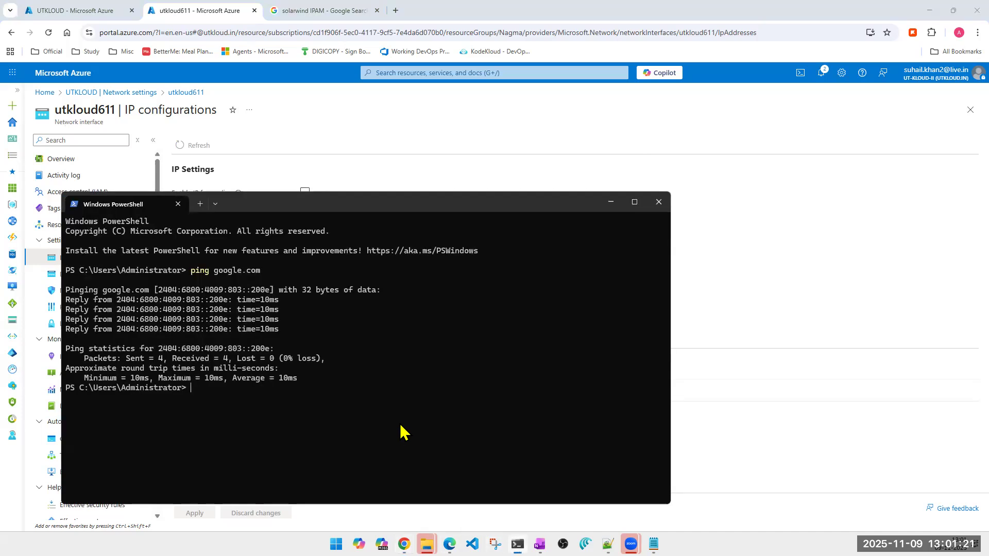
type("napc.cpl")
key("Return")
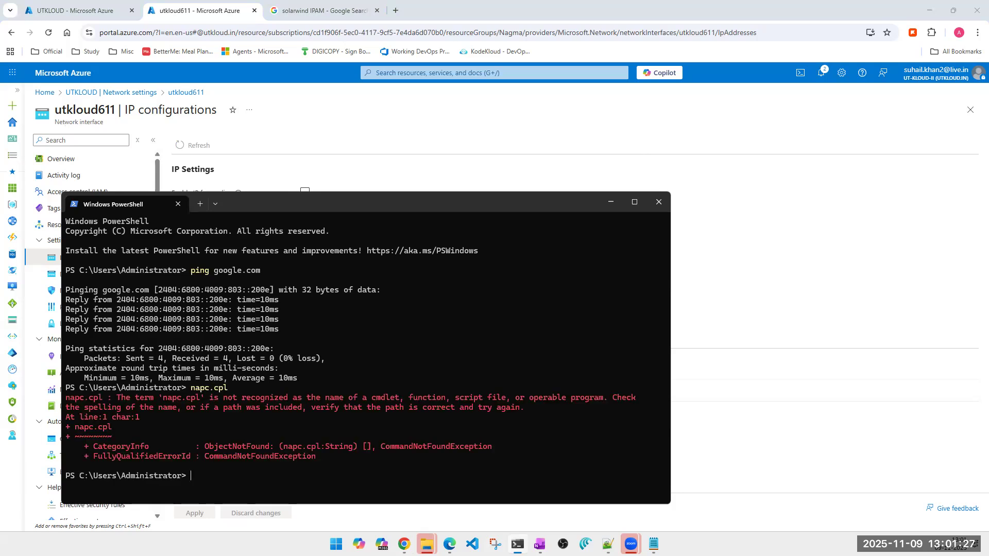
type("ncpa.cpl")
key("Return")
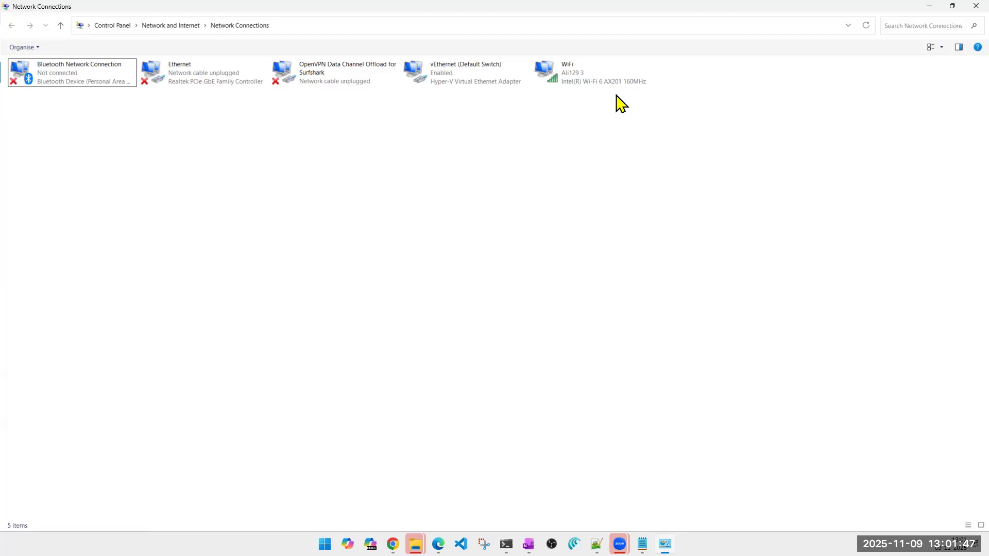
- Examine the WiFi adapter's Internet Protocol Version 4 properties and advanced TCP/IP settings, and close them without changes
left_click(72, 82)
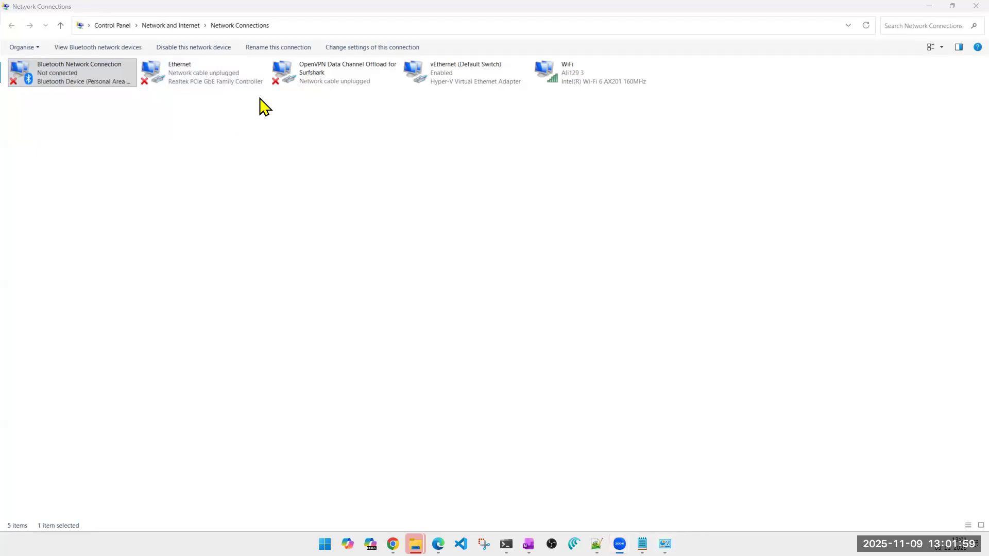
right_click(579, 74)
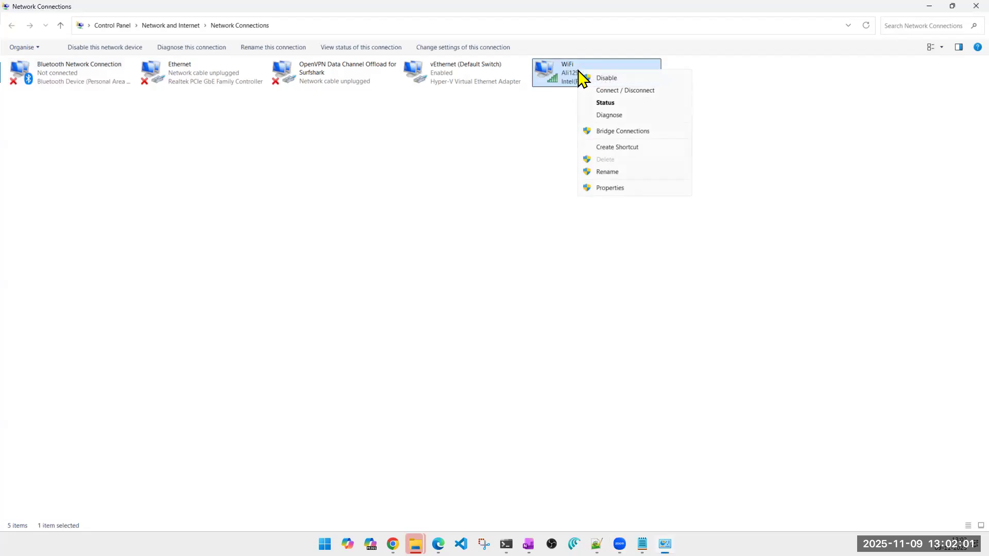
left_click(608, 189)
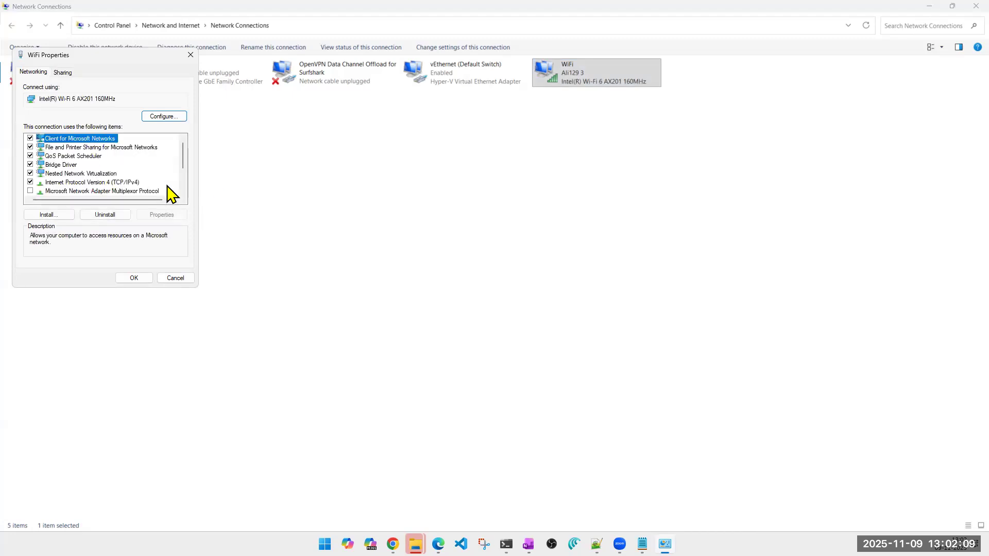
left_click(124, 184)
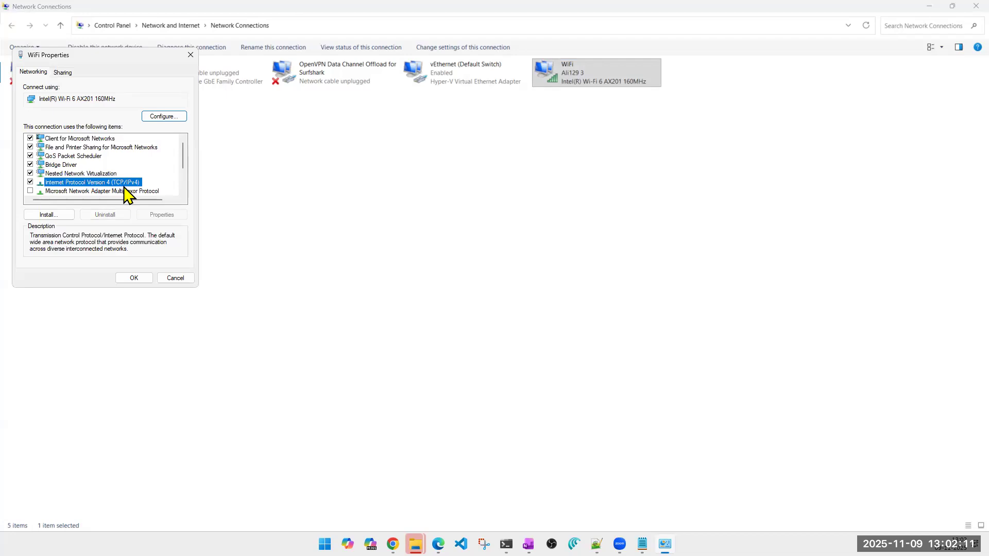
left_click(155, 215)
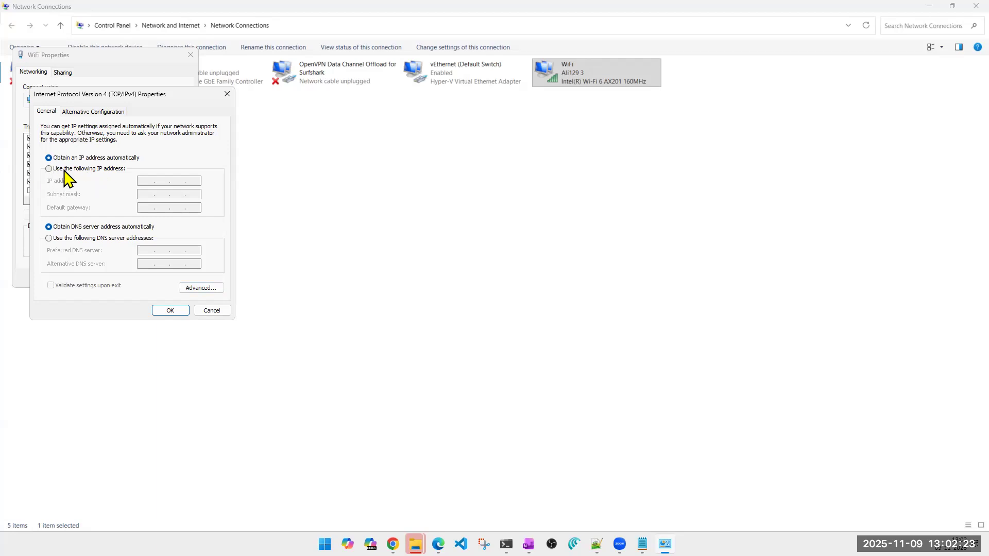
left_click(211, 292)
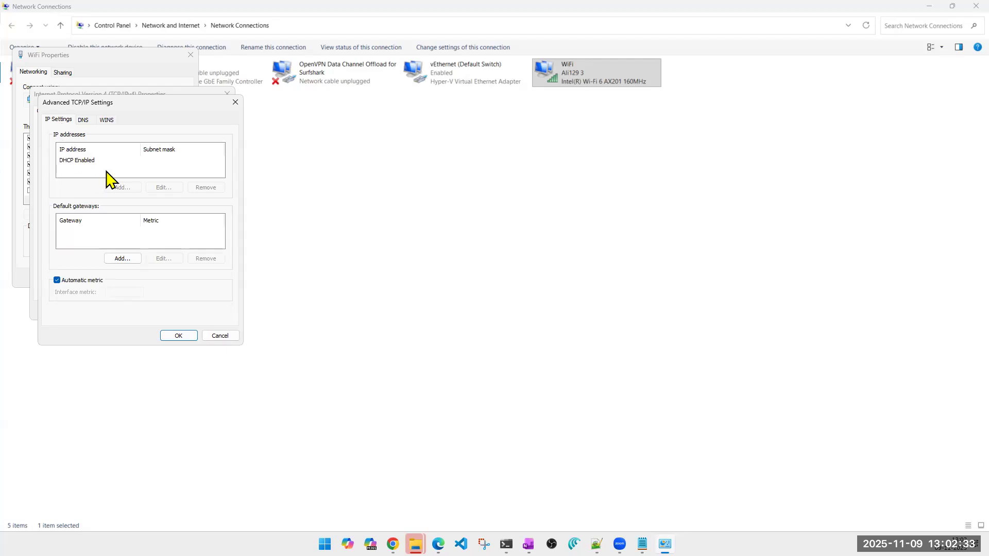
left_click(81, 160)
left_click(222, 338)
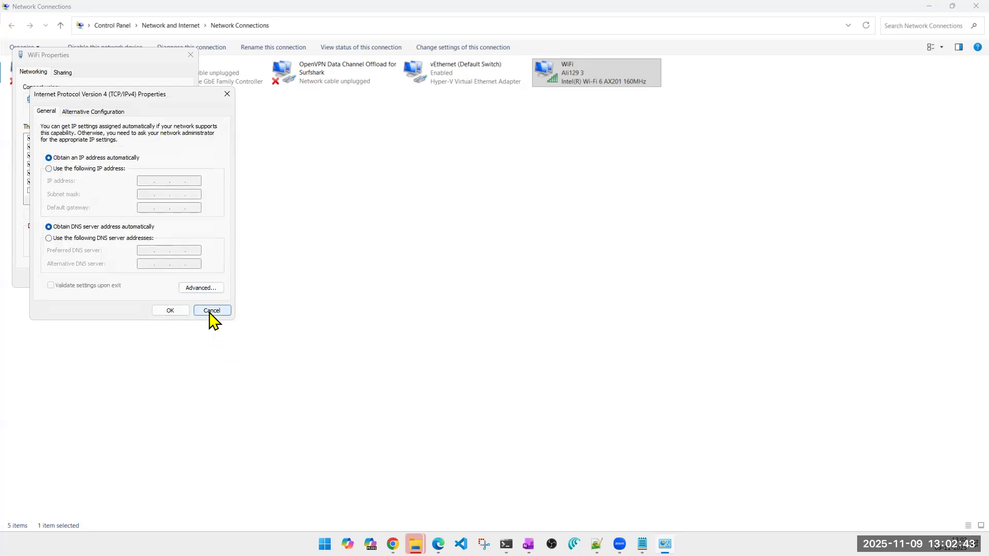
left_click(210, 310)
left_click(176, 277)
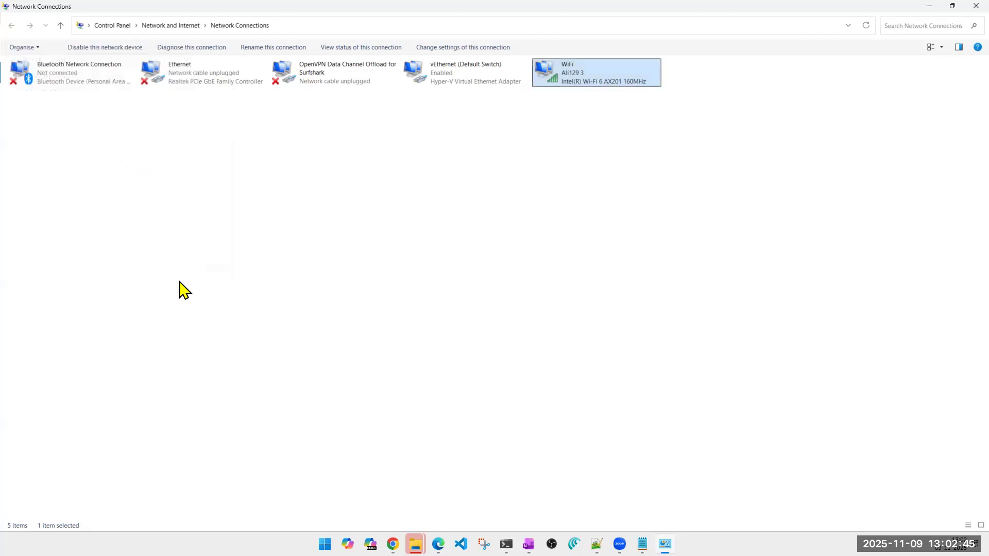
- Leave Network Connections for the Azure portal and review UTKLOUD's network settings and inbound port rules
left_click(966, 7)
left_click(658, 201)
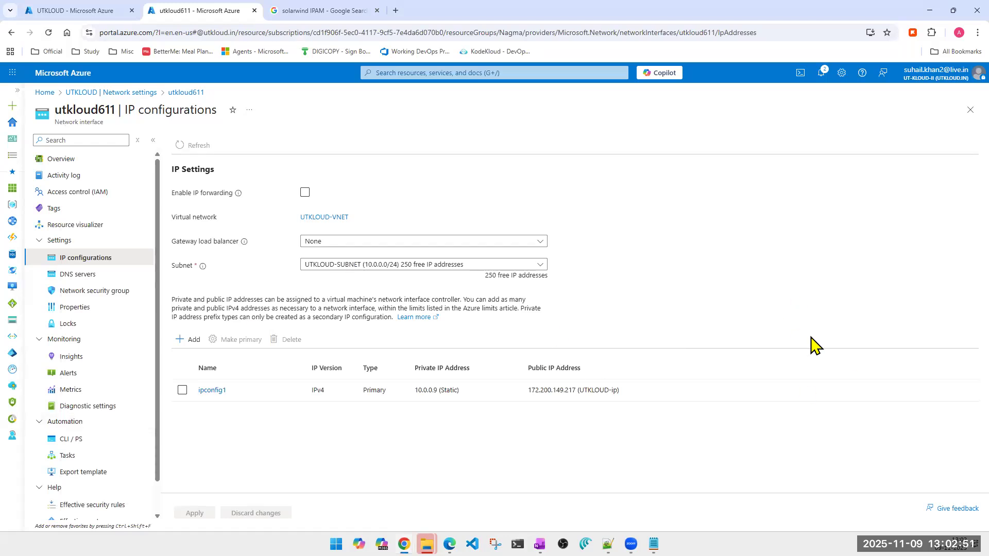
left_click(966, 112)
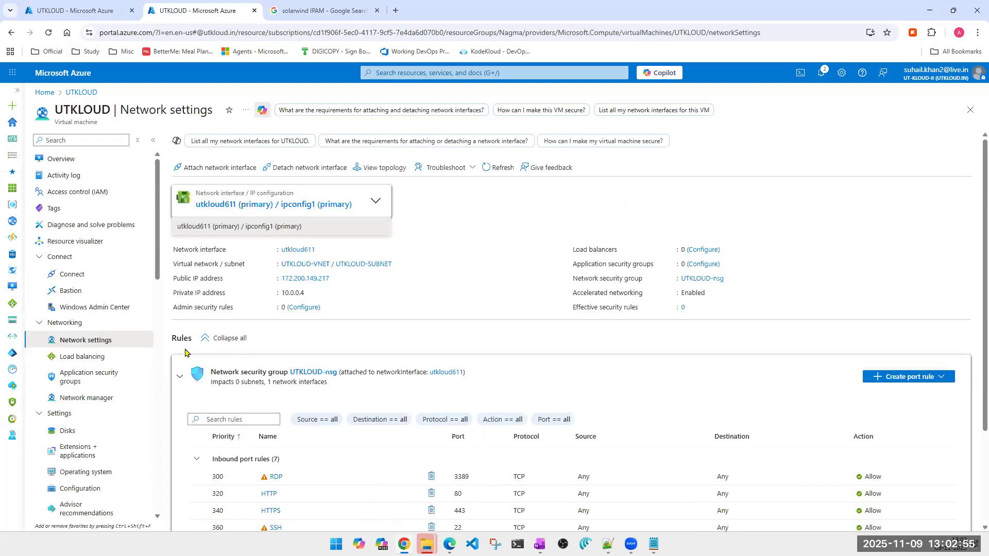
scroll(433, 391, "down", 3)
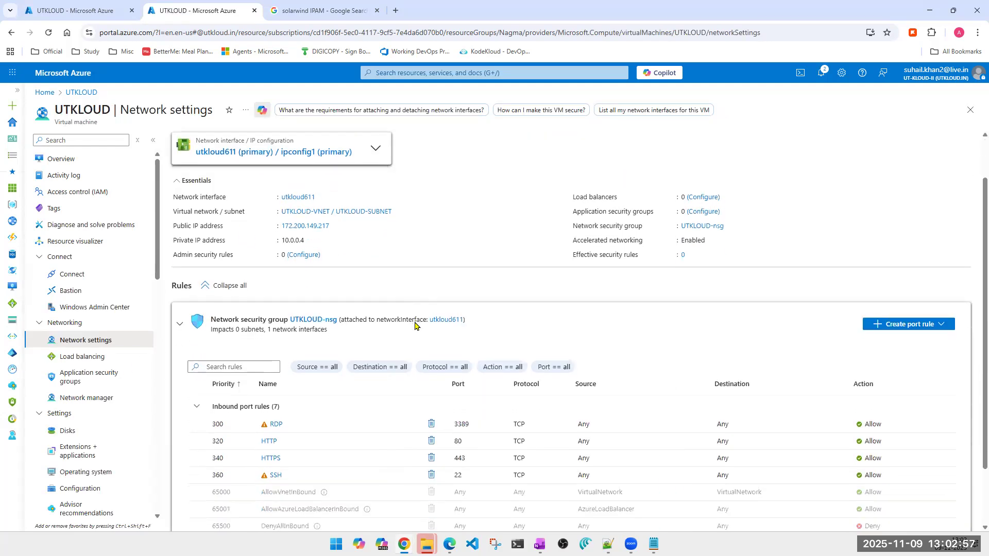
scroll(450, 462, "up", 3)
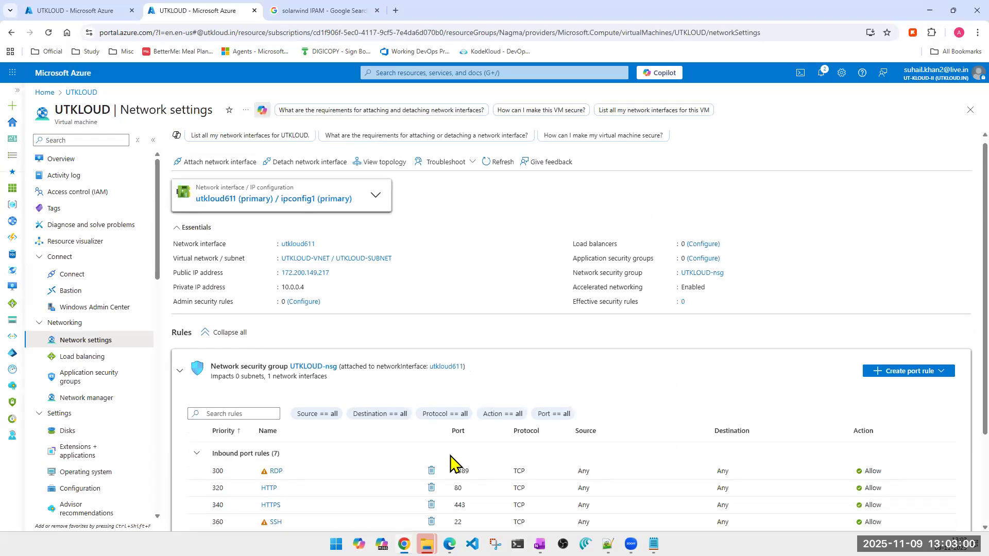
- Start adding an IP configuration to the utkloud611 network interface and name it public-IP
left_click(304, 203)
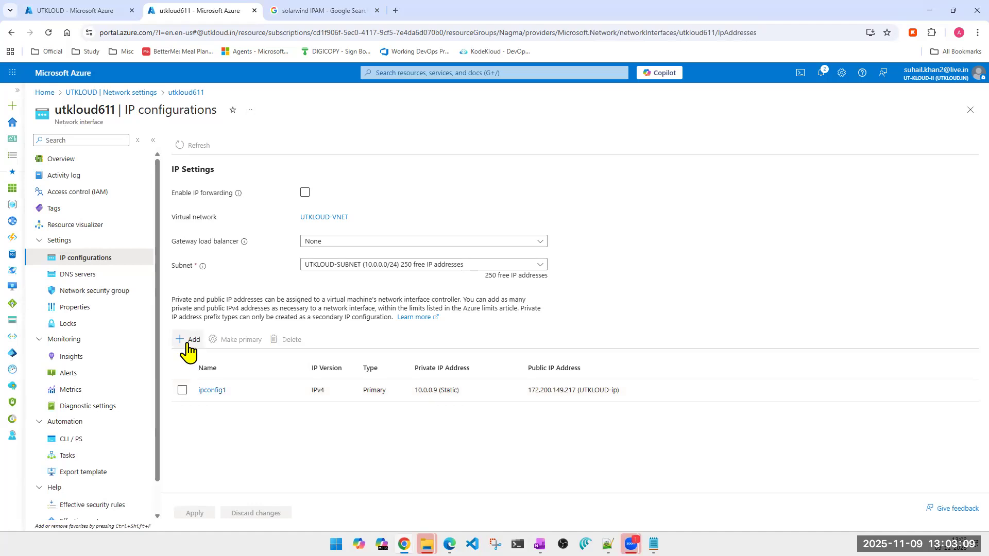
left_click(187, 342)
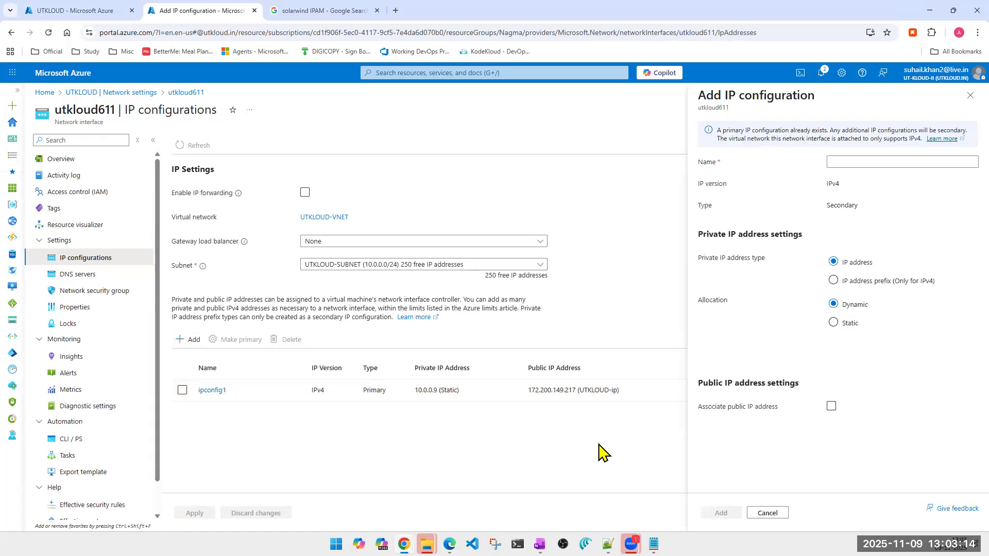
left_click(886, 163)
type("newip")
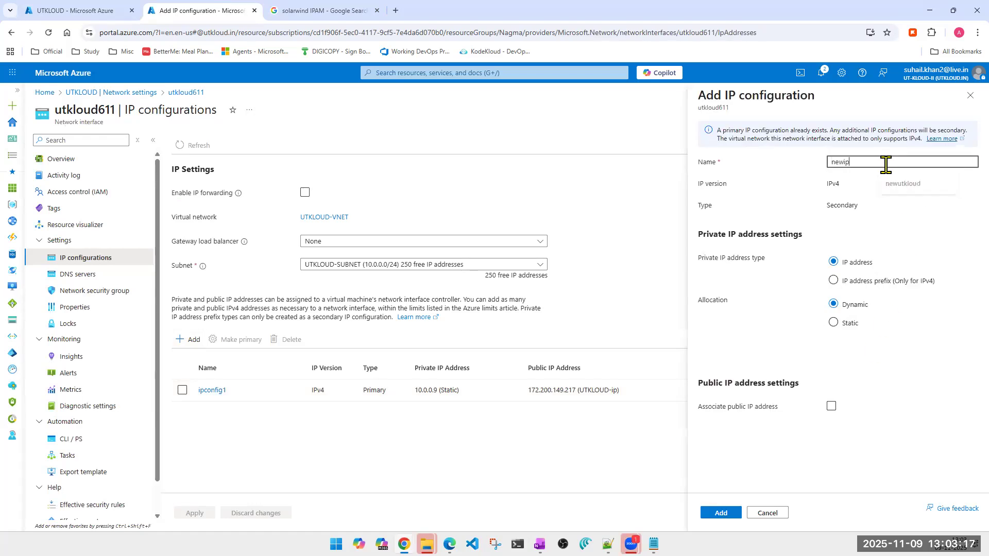
key("ctrl+a")
type("public-IP")
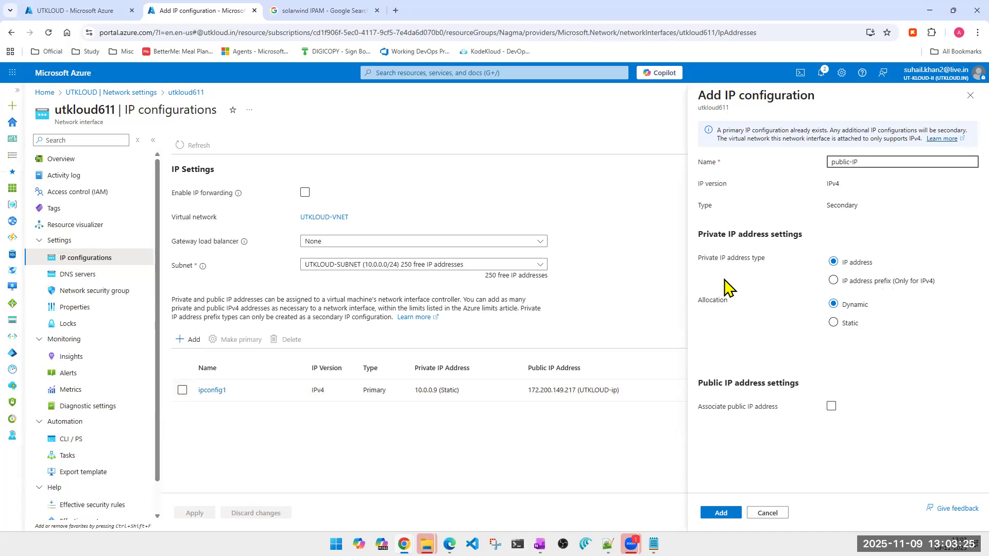
- Try an IP address prefix with static allocation for public-IP, entering 192.168.0.4/32 and changing it to 192.168.0.4/24
left_click(833, 281)
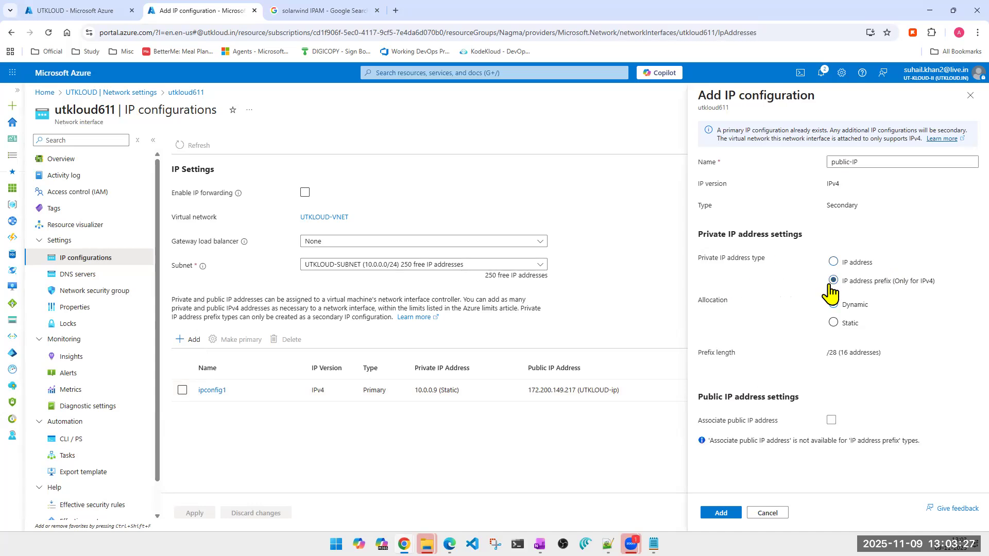
left_click(834, 323)
left_click(850, 345)
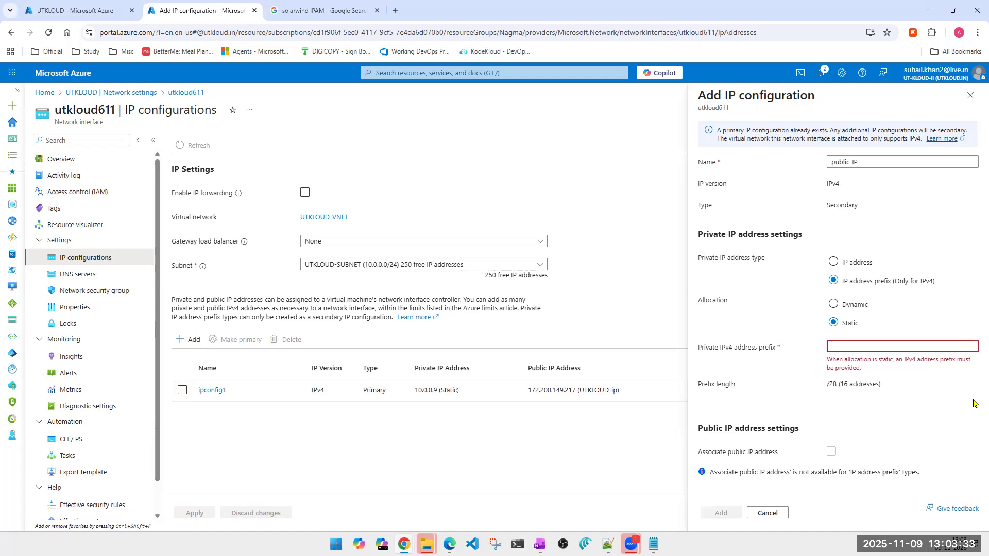
type("192.168.0.4")
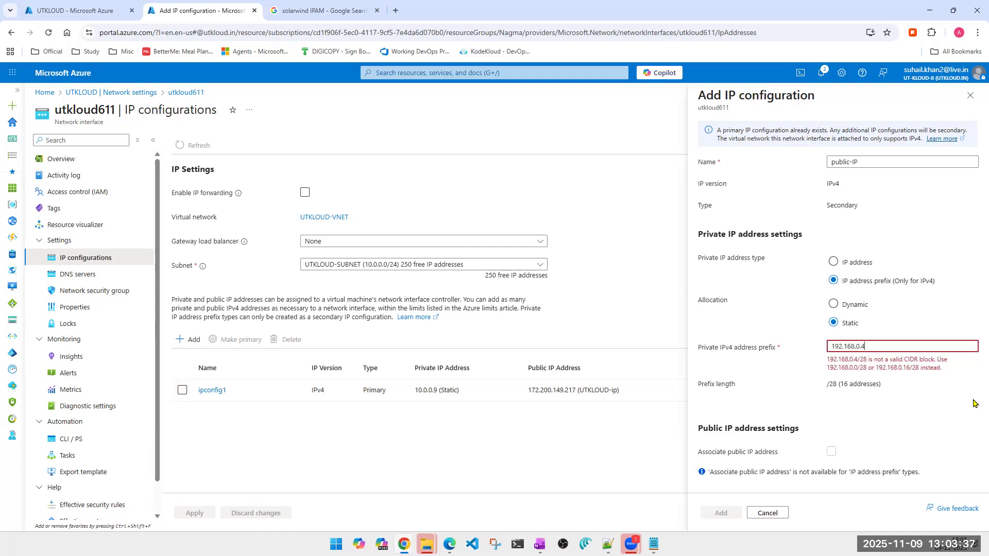
type("/32")
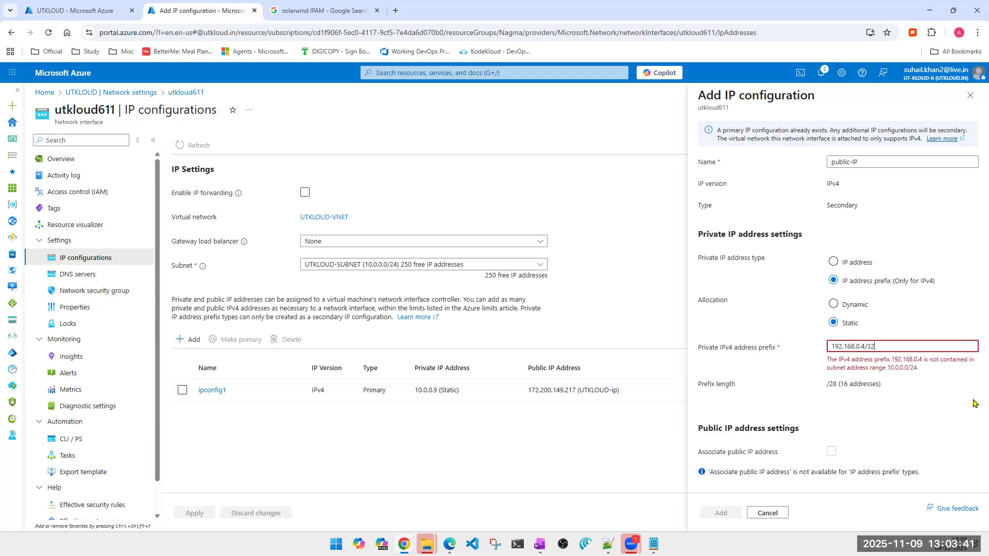
key("BackSpace")
key("BackSpace")
type("24")
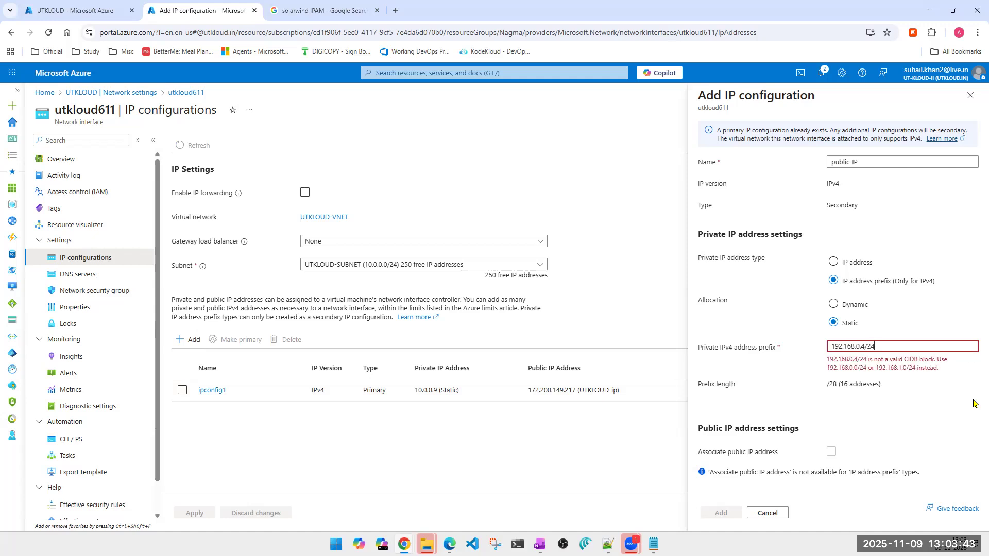
- Clear the private IPv4 address prefix entered for the public-IP configuration
key("BackSpace")
key("BackSpace")
key("BackSpace")
key("ctrl+a")
key("Home")
key("Delete")
key("ctrl+a")
key("Home")
key("Delete")
key("ctrl+a")
key("Delete")
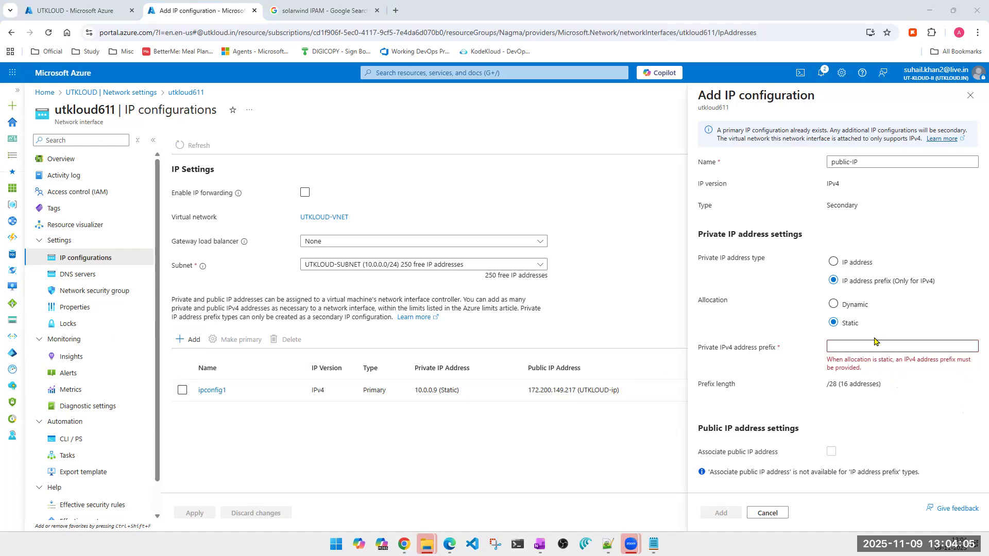
- Give public-IP a dynamically allocated private IP address, associate a new public IP address, and add the configuration
left_click(847, 308)
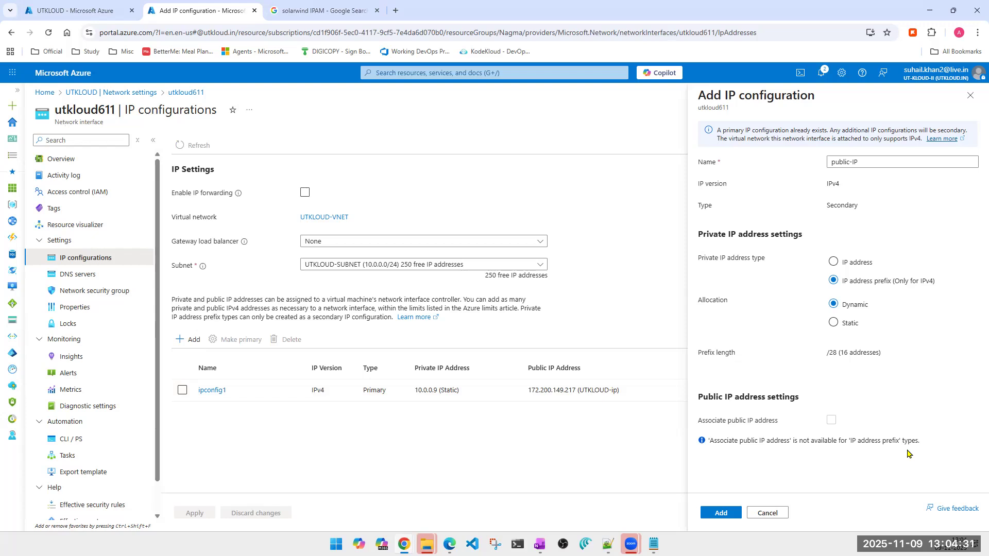
left_click(833, 323)
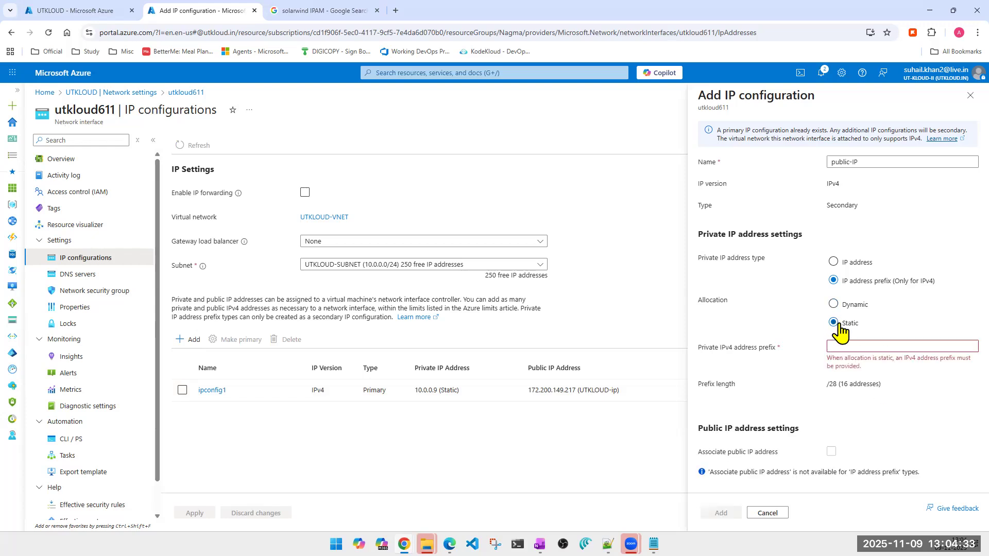
left_click(834, 303)
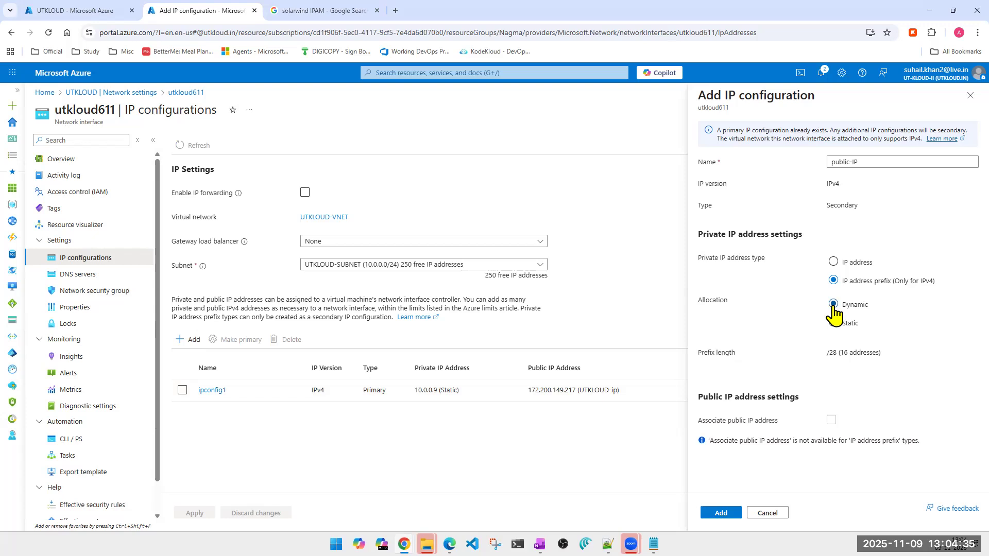
left_click(833, 262)
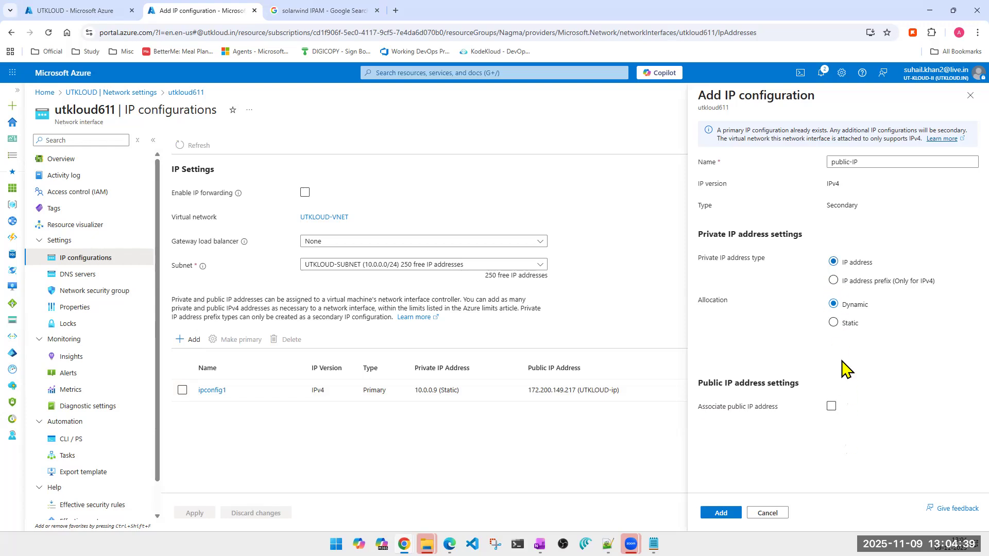
left_click(831, 406)
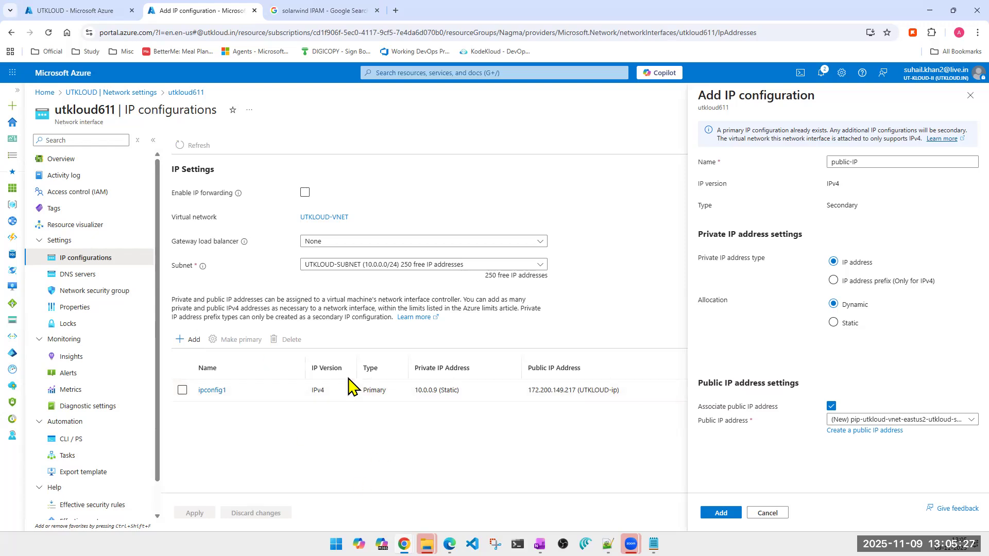
left_click(721, 513)
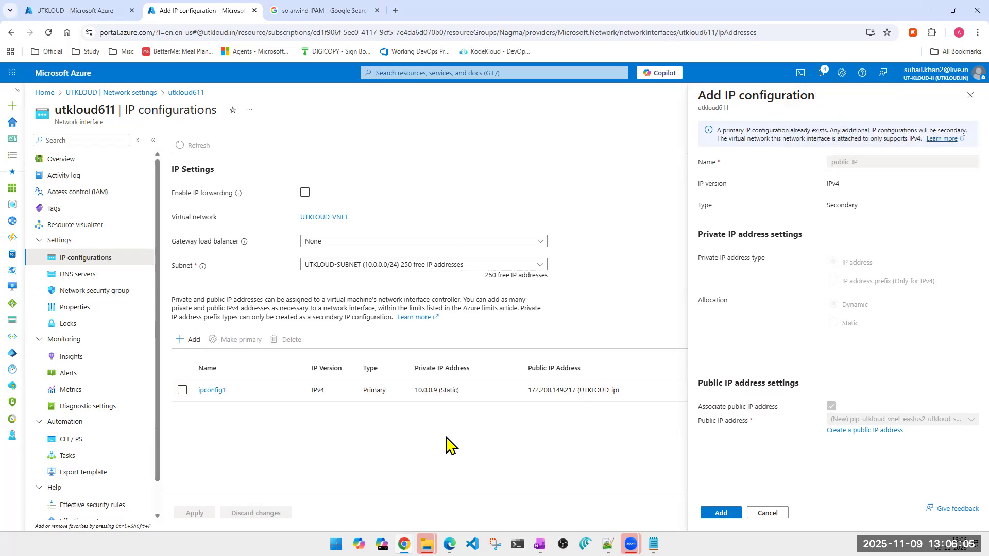
left_click(771, 514)
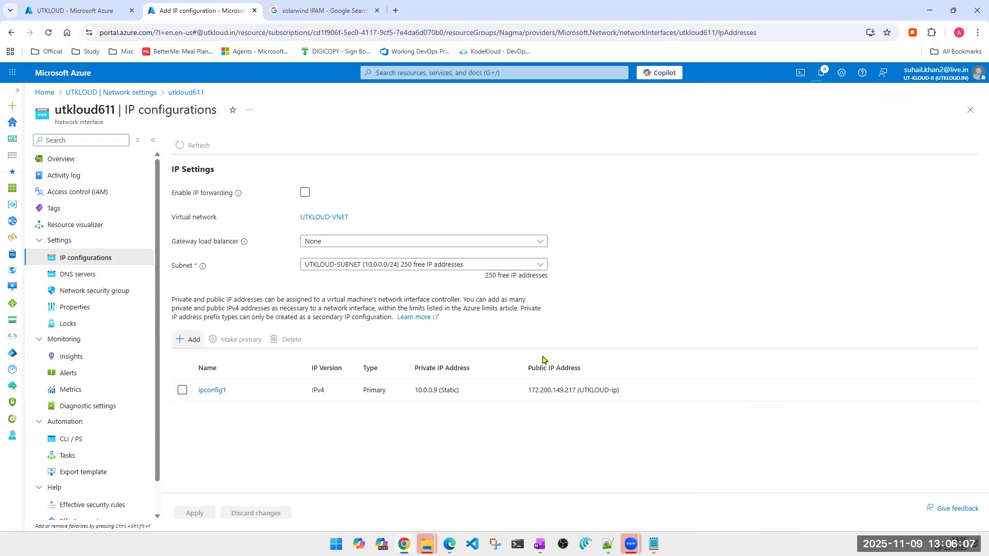
- Reload the utkloud611 IP configurations to check the private and public addresses of public-IP, and return to the network settings
left_click(970, 110)
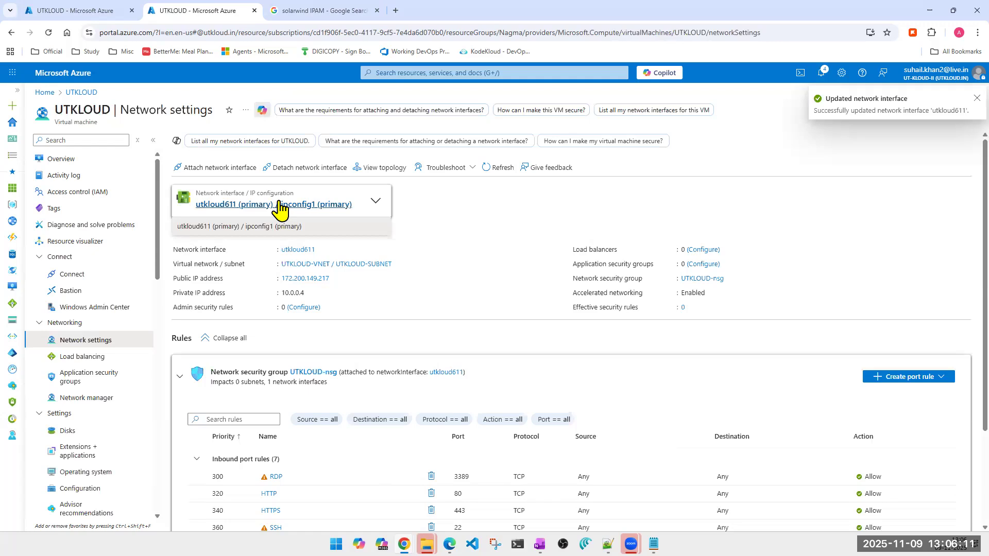
left_click(280, 206)
left_click(280, 206)
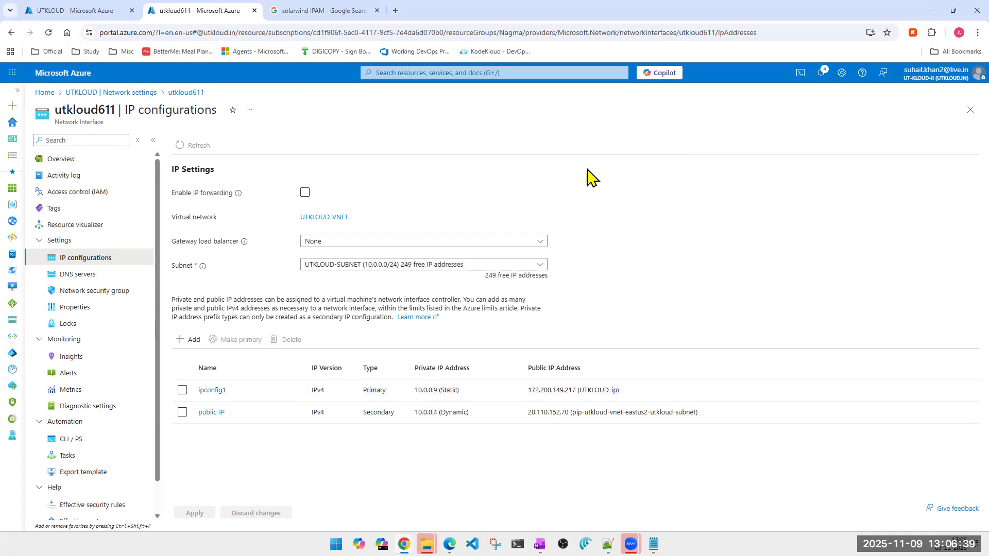
left_click(970, 110)
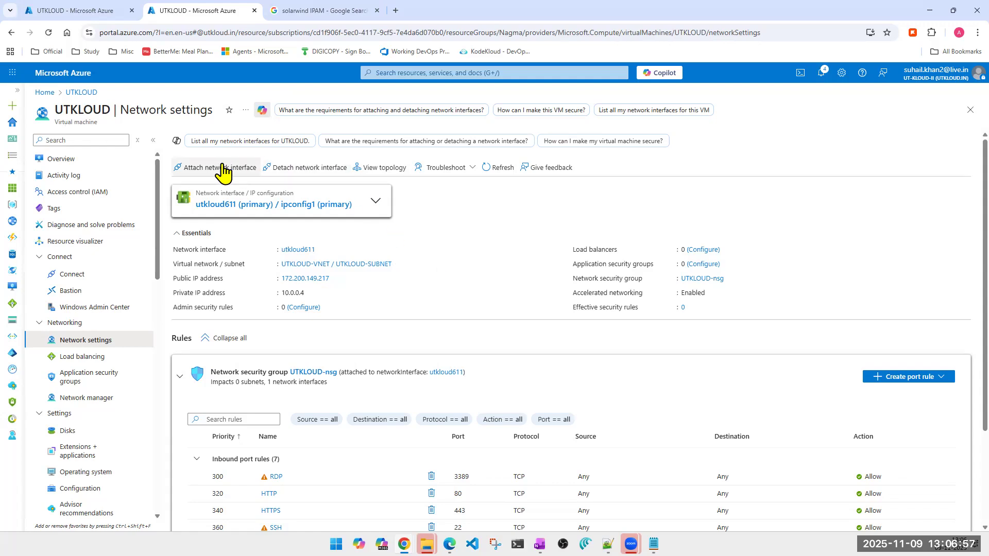
- Check the option for attaching a network interface, and stop the UTKLOUD virtual machine
left_click(185, 170)
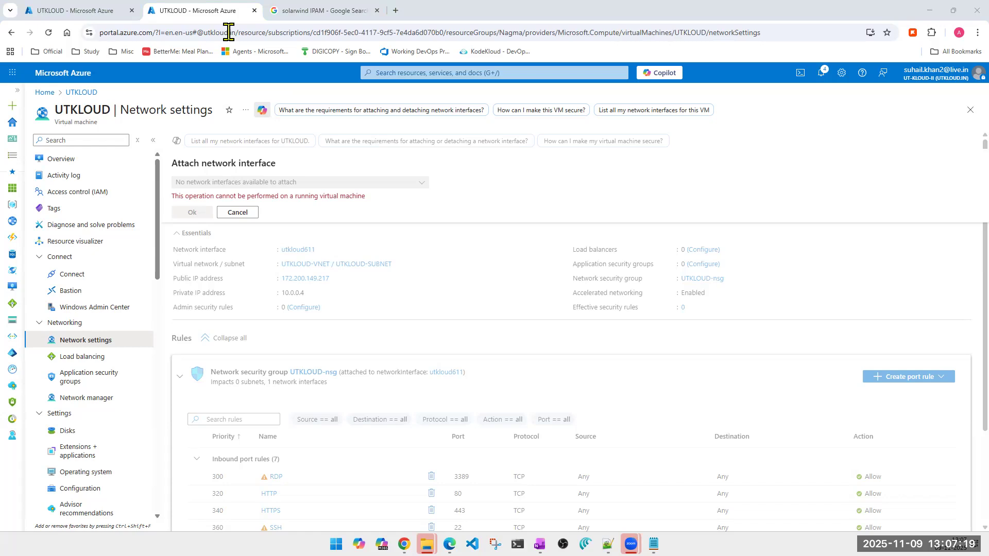
left_click(564, 76)
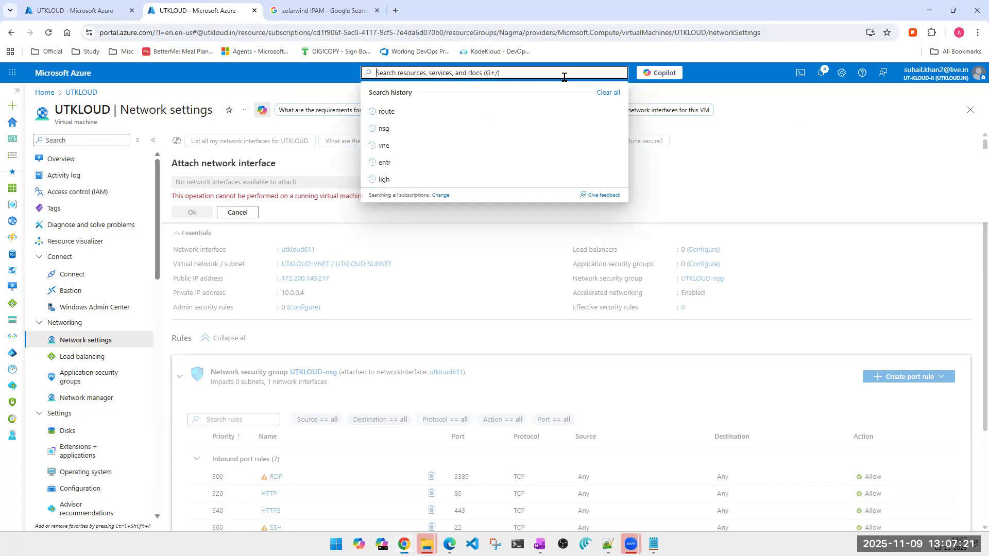
left_click(64, 161)
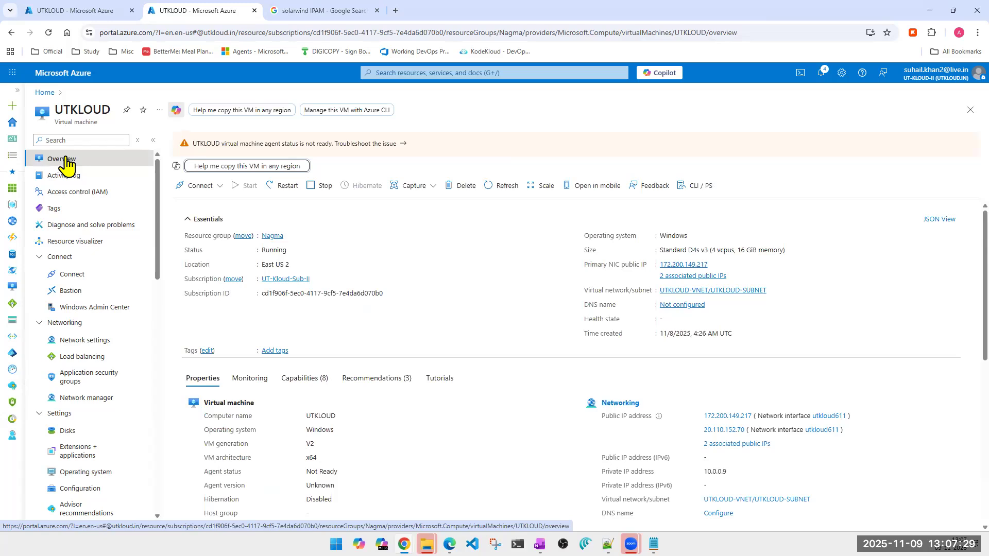
left_click(310, 186)
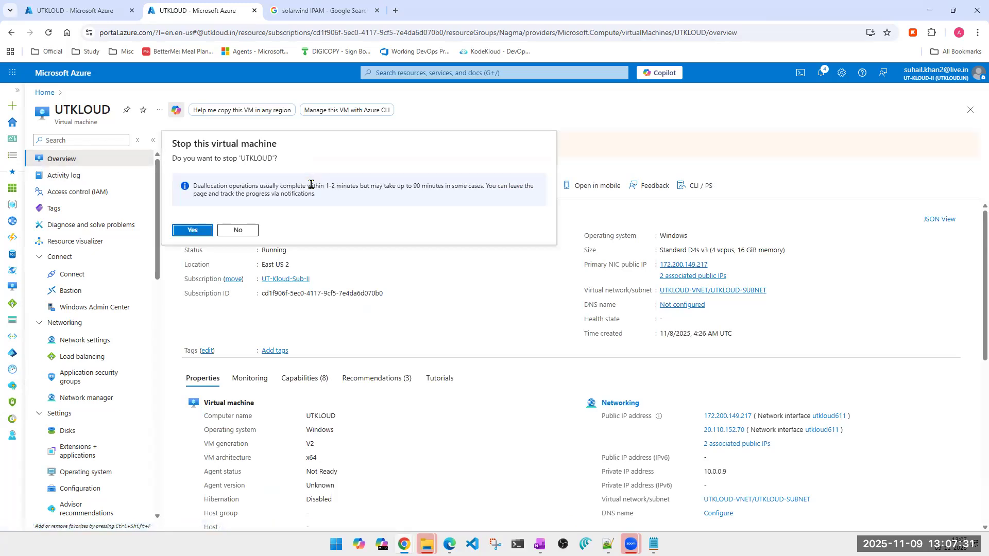
left_click(178, 231)
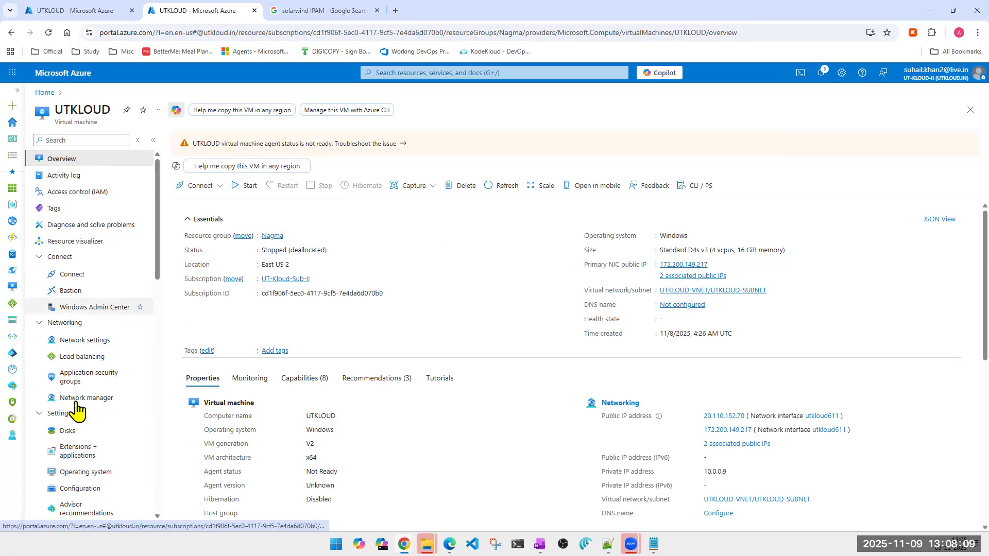
- Start creating and attaching a new network interface from UTKLOUD's network settings
left_click(93, 342)
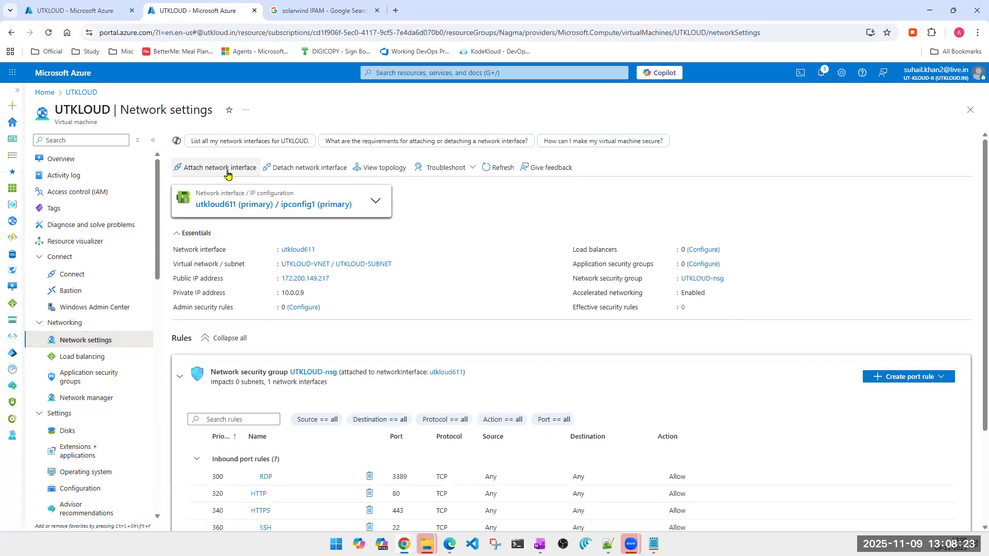
left_click(228, 170)
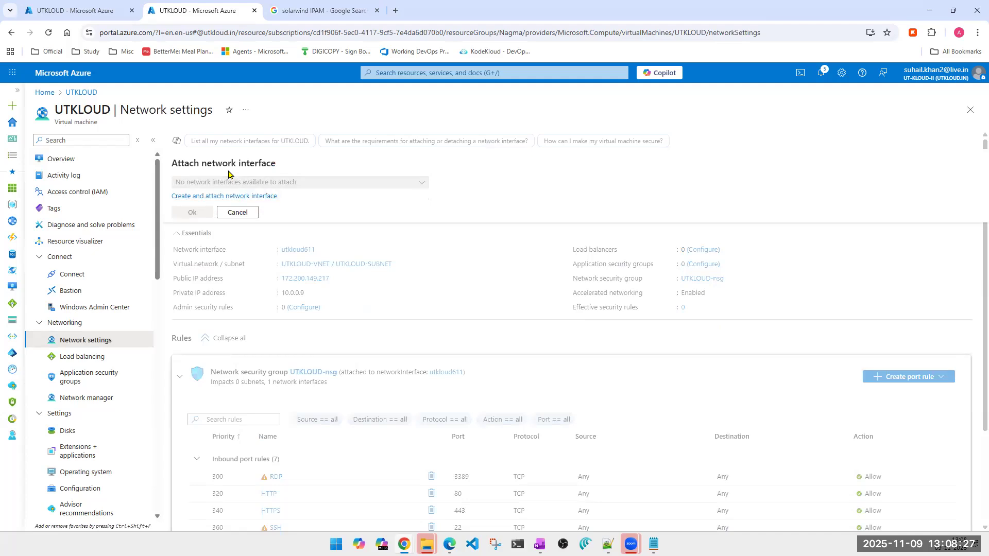
left_click(245, 196)
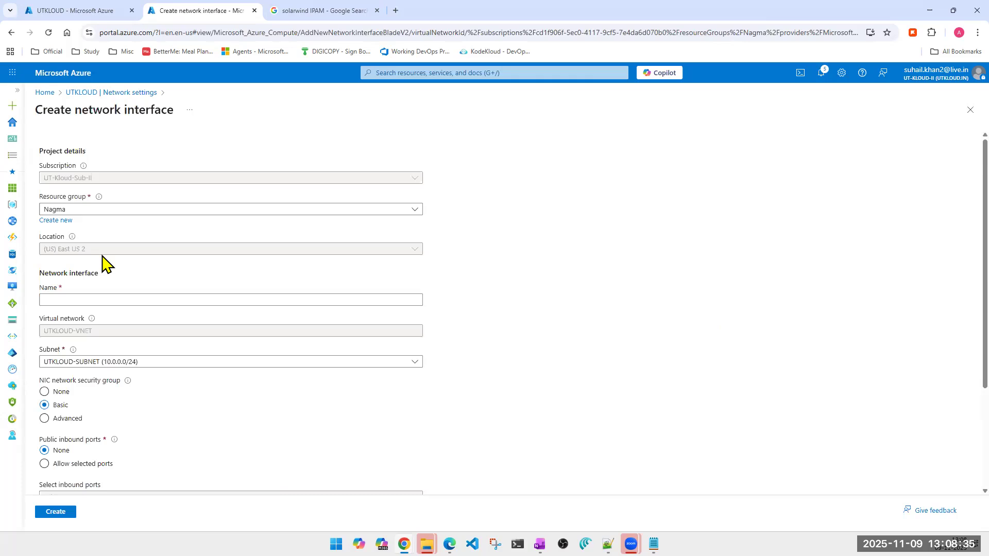
- Name the network interface new-NIC and keep UTKLOUD-SUBNET (10.0.0.0/24) as its subnet
left_click(106, 300)
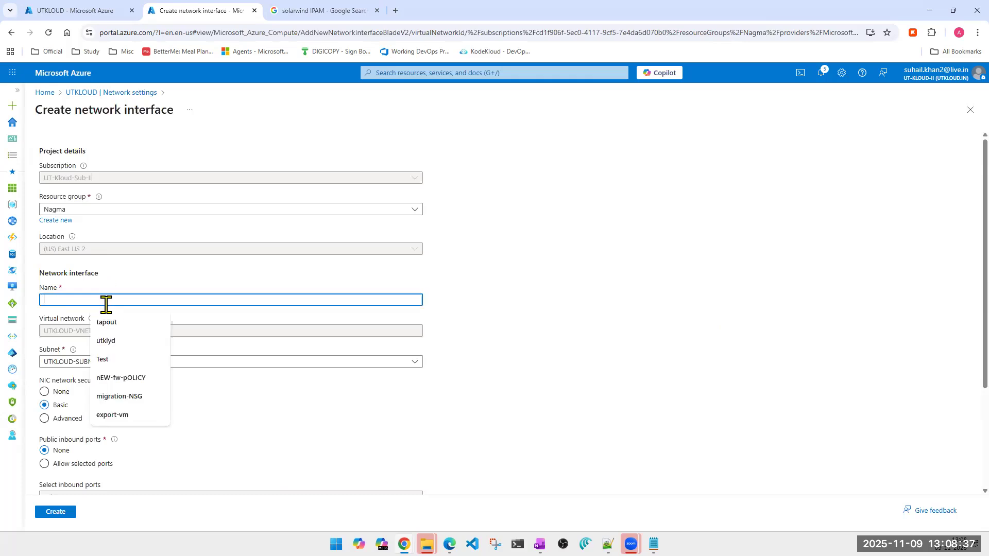
type("new-NIC")
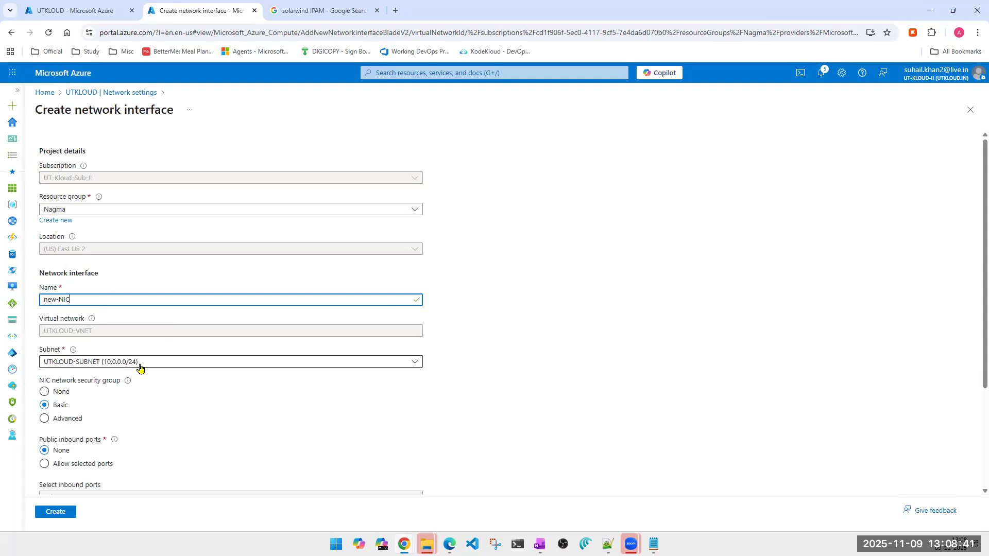
left_click(141, 365)
left_click(141, 366)
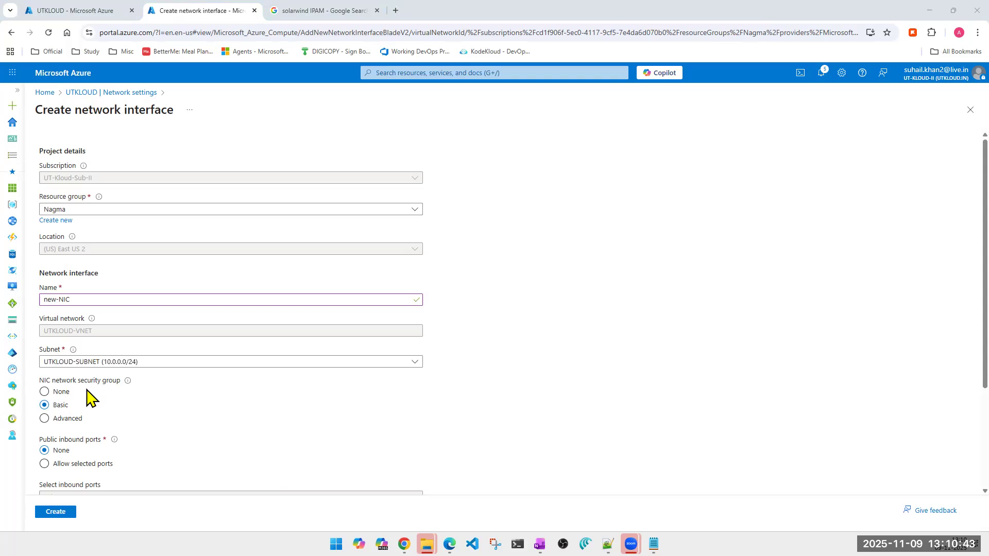
- Choose the Advanced network security group option with nva-nsg for new-NIC, keep dynamic private IP assignment, and create the interface
left_click(58, 424)
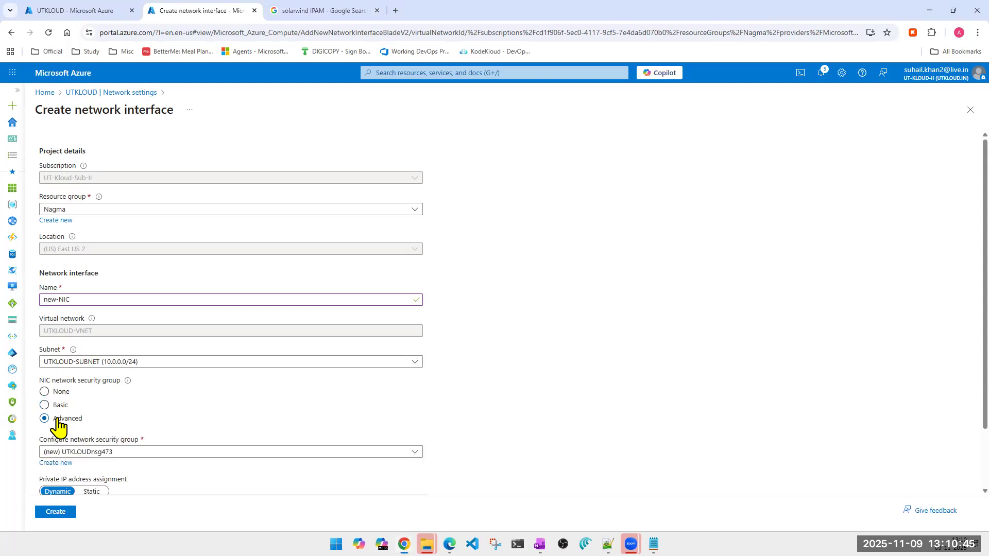
left_click(100, 453)
left_click(101, 452)
scroll(124, 412, "down", 2)
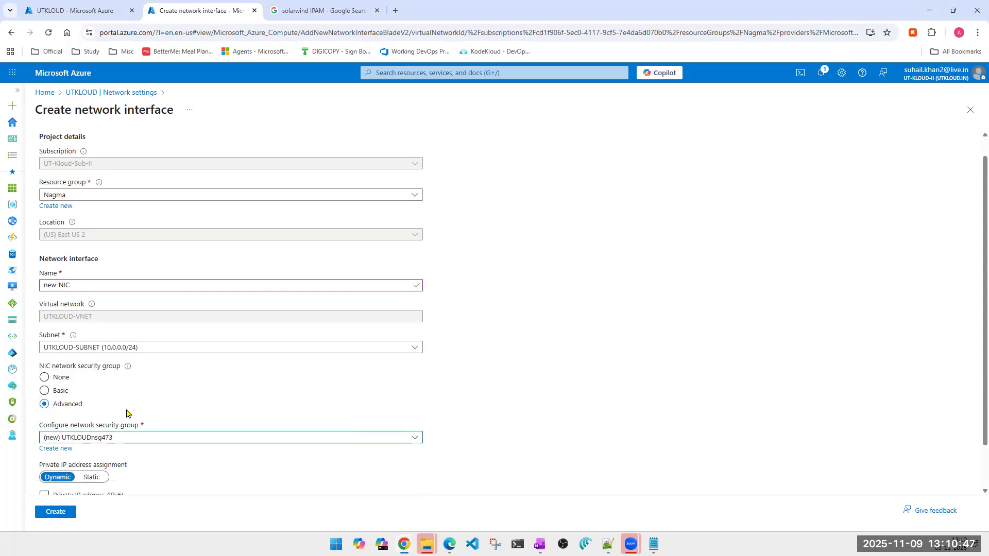
left_click(91, 390)
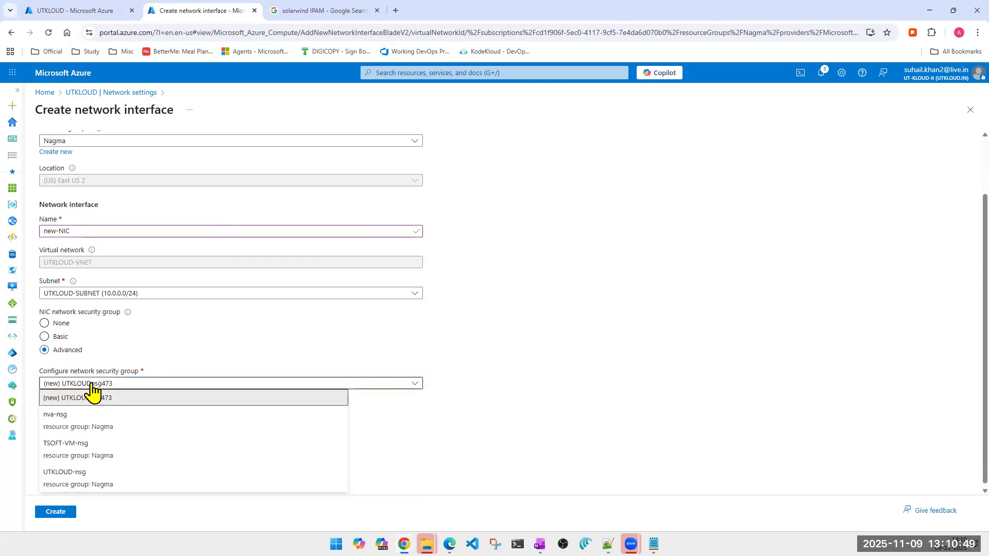
left_click(58, 419)
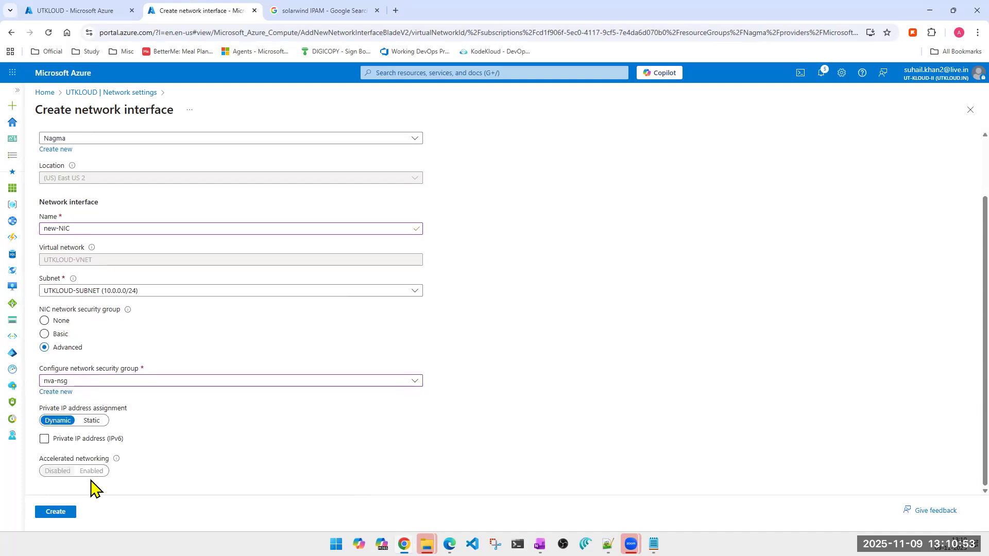
left_click(60, 515)
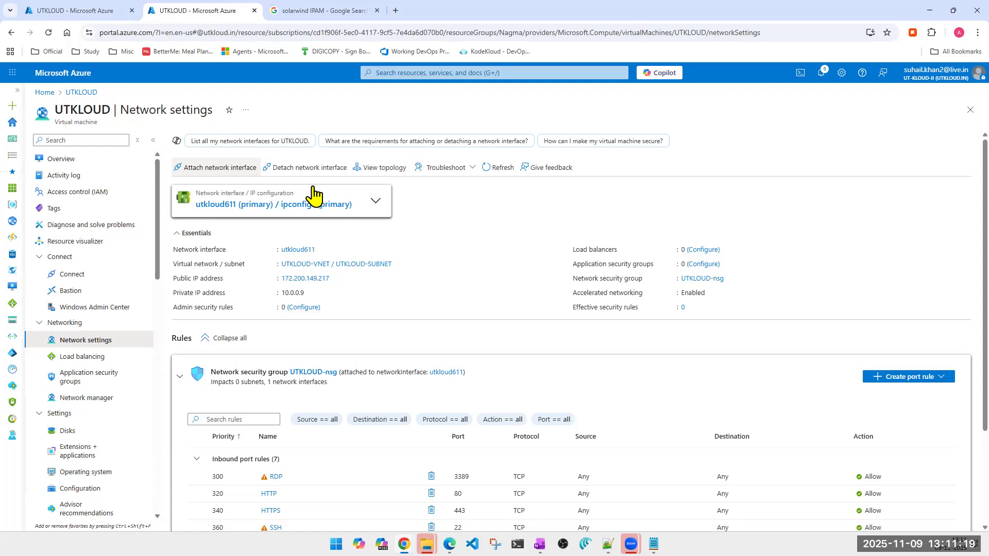
- Check the notifications for the attached interface, and compare the network settings of utkloud611's ipconfig1 and new-NIC's ipconfig1
left_click(821, 73)
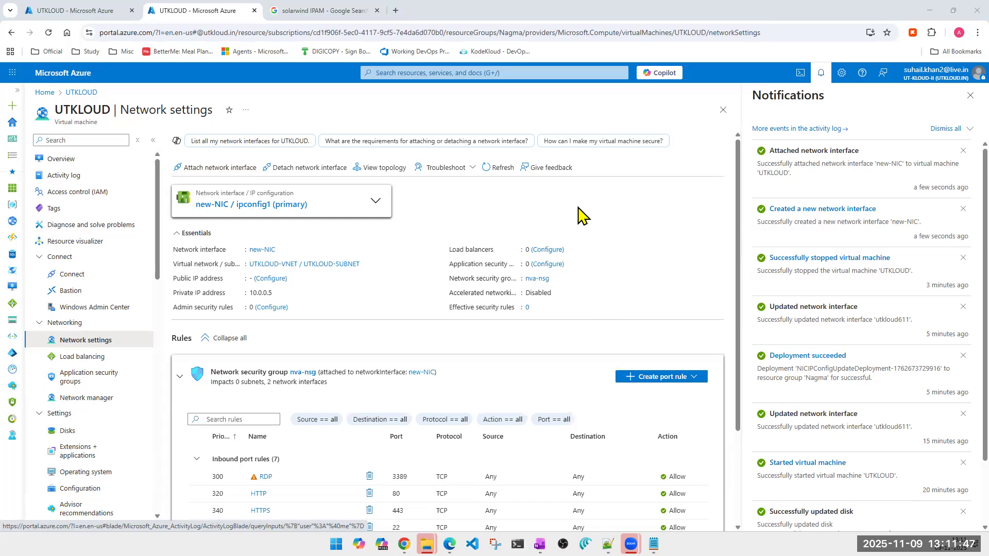
left_click(376, 203)
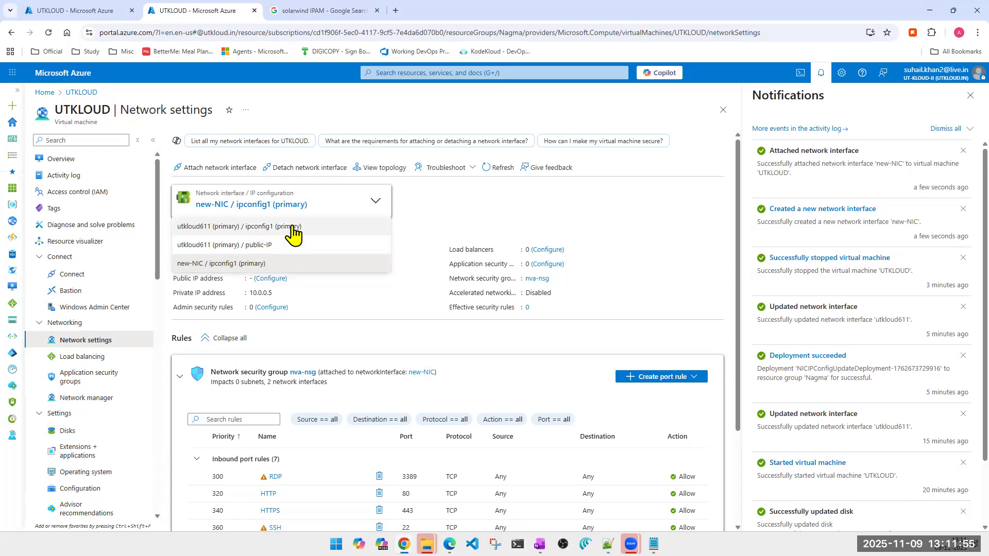
left_click(292, 228)
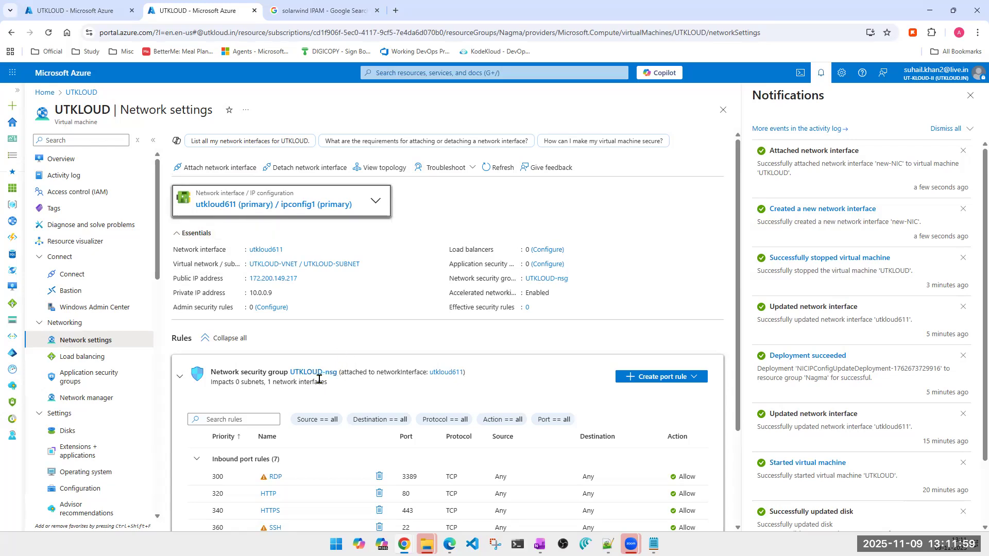
left_click(375, 200)
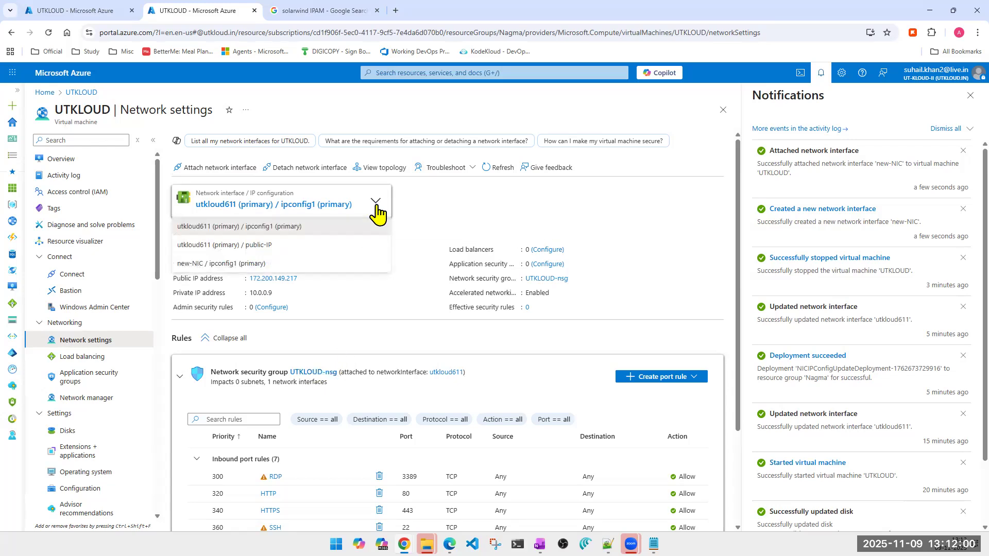
left_click(276, 264)
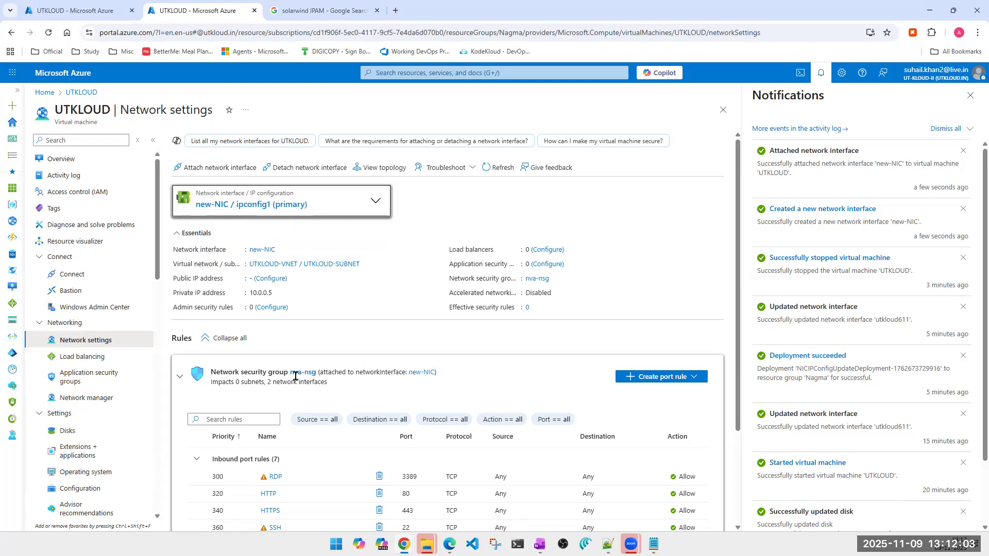
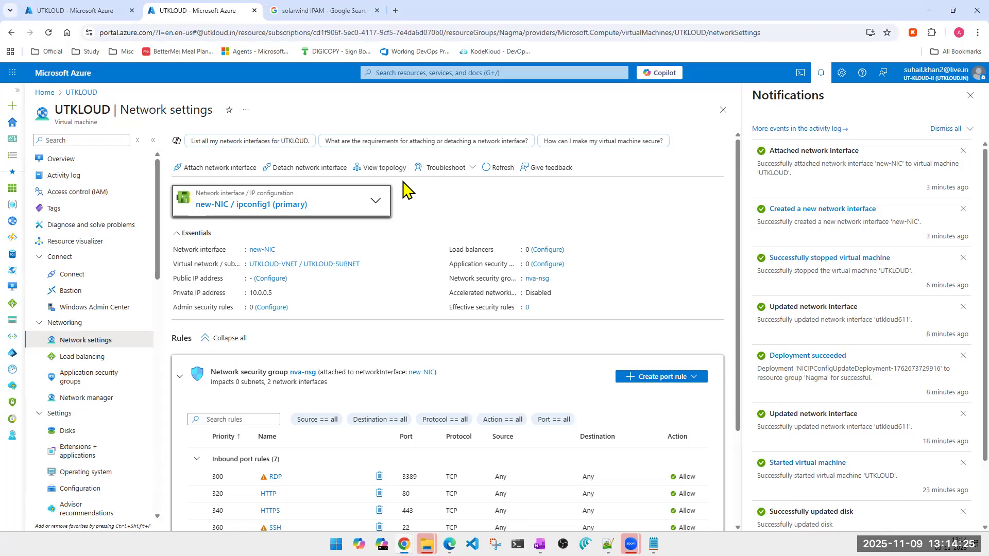
- View UTKLOUD's network topology and inspect the virtual machine, network interface, ipconfig1, nva-nsg and UTKLOUD-ip nodes
left_click(386, 164)
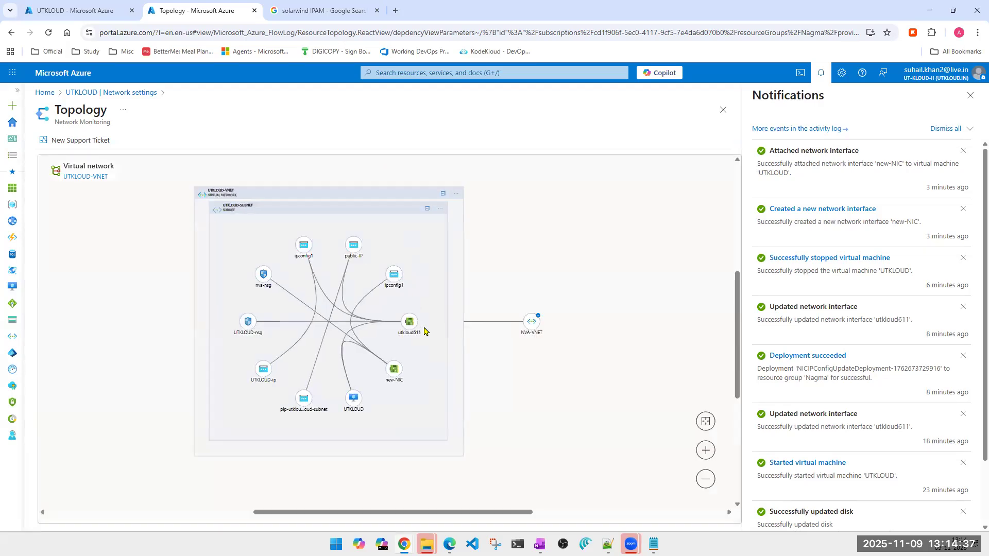
scroll(425, 328, "up", 3)
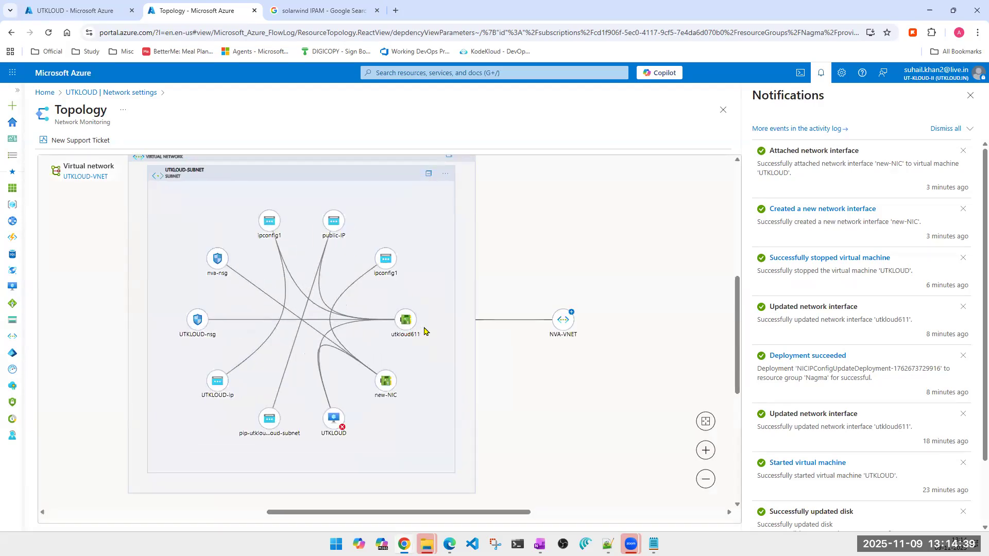
scroll(425, 330, "up", 1)
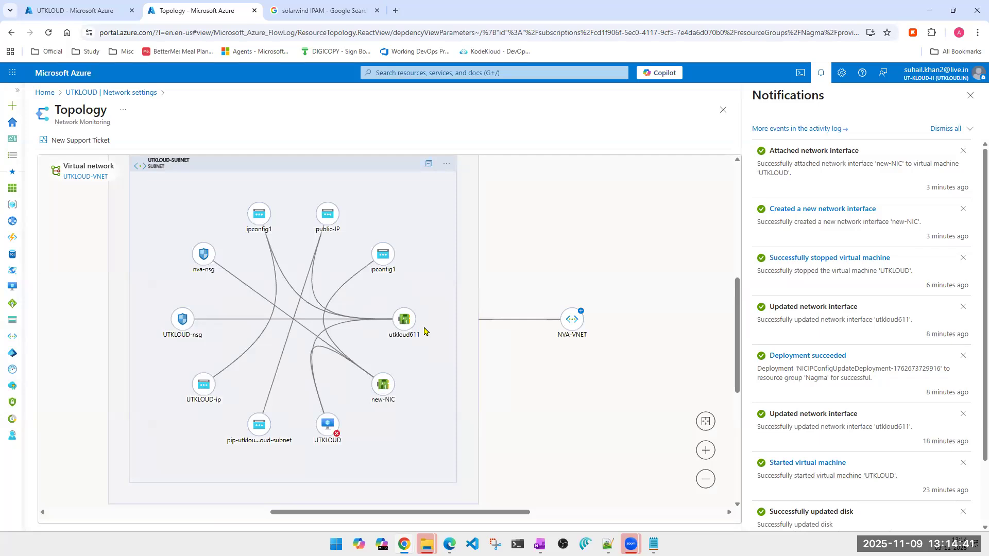
scroll(424, 330, "up", 1)
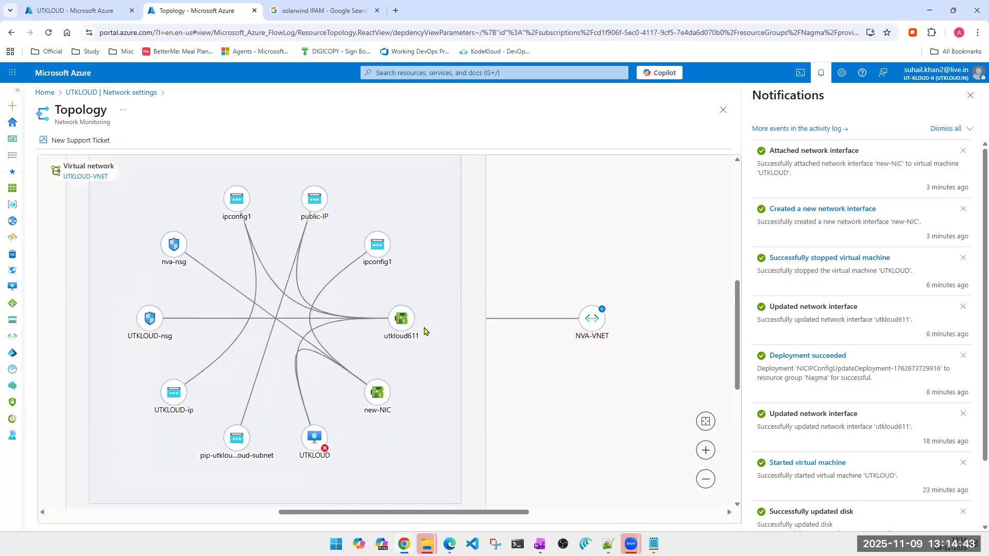
scroll(425, 330, "up", 1)
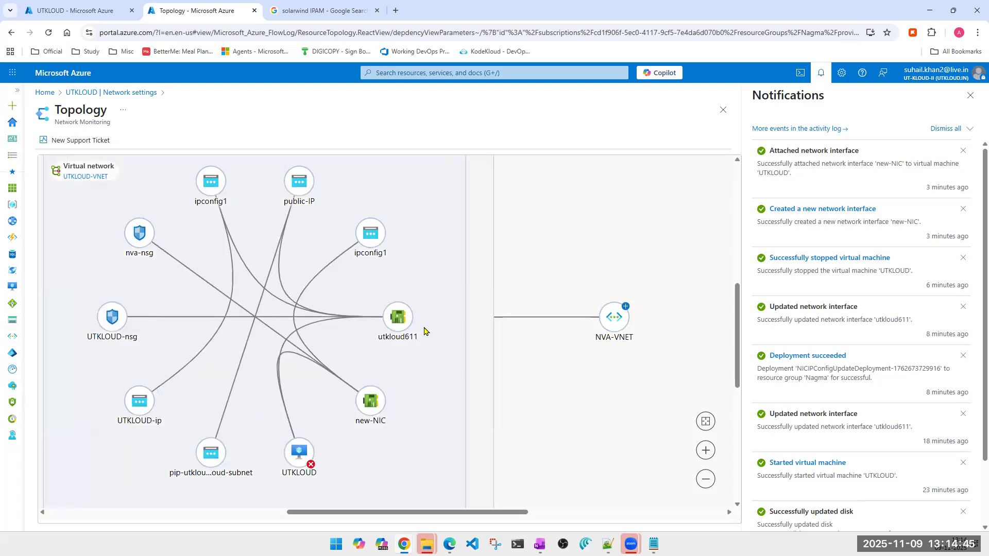
mouse_move(301, 471)
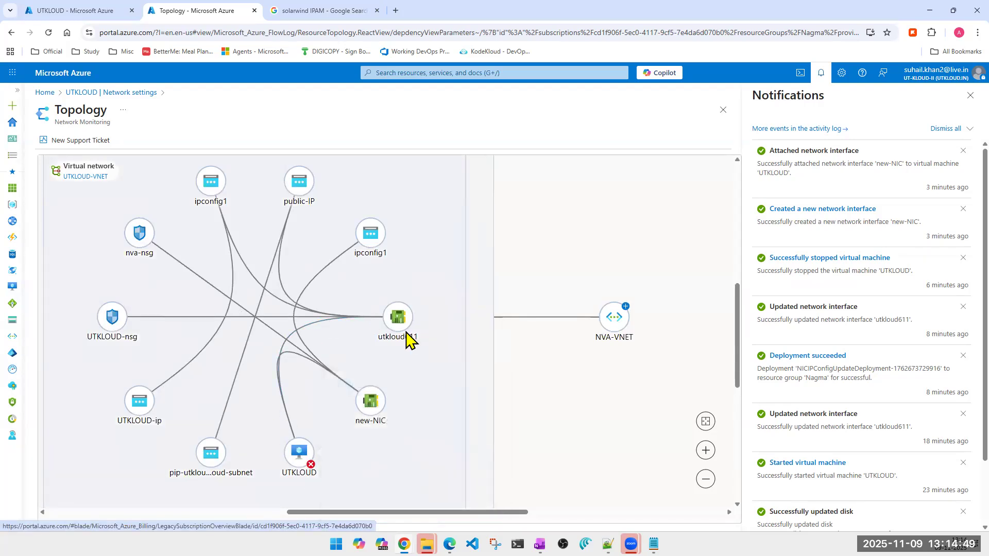
mouse_move(375, 426)
mouse_move(210, 195)
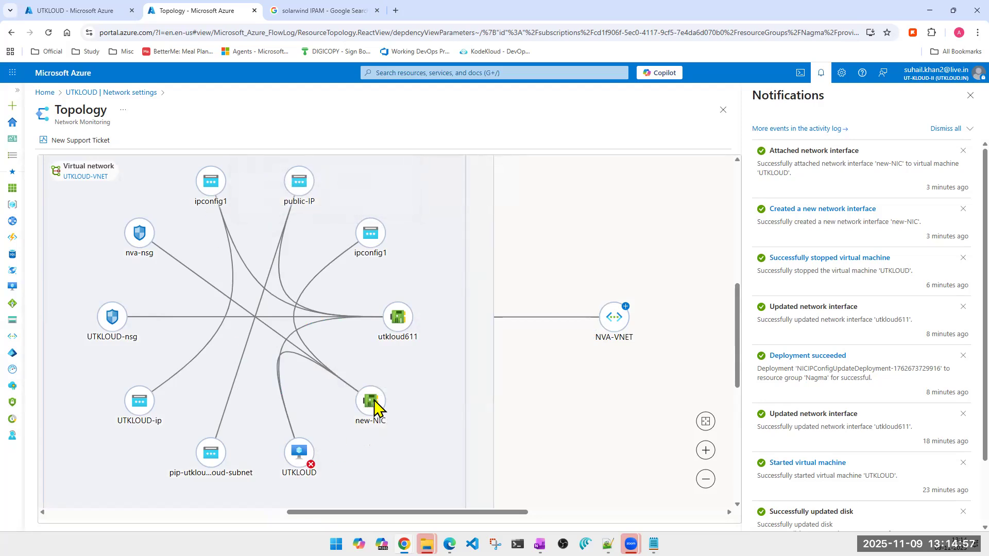
mouse_move(140, 251)
mouse_move(144, 430)
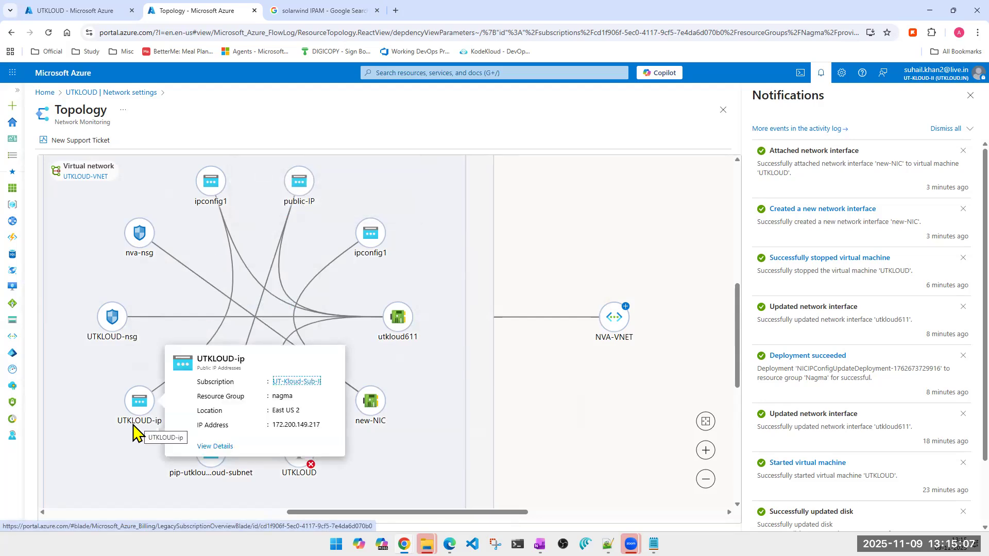
mouse_move(398, 330)
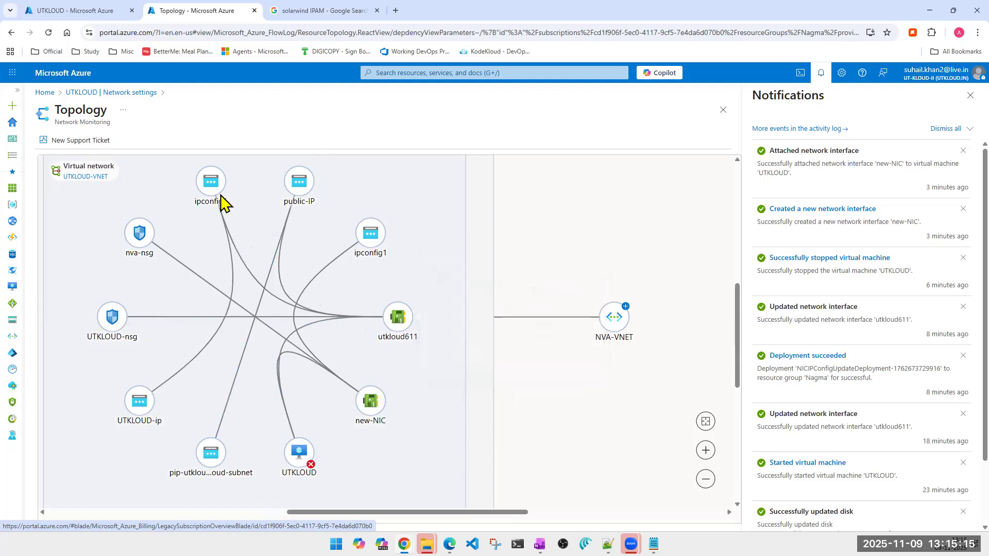
- Open the details of utkloud611's ipconfig1 from the topology to check its private IP address, and return to the topology
mouse_move(213, 193)
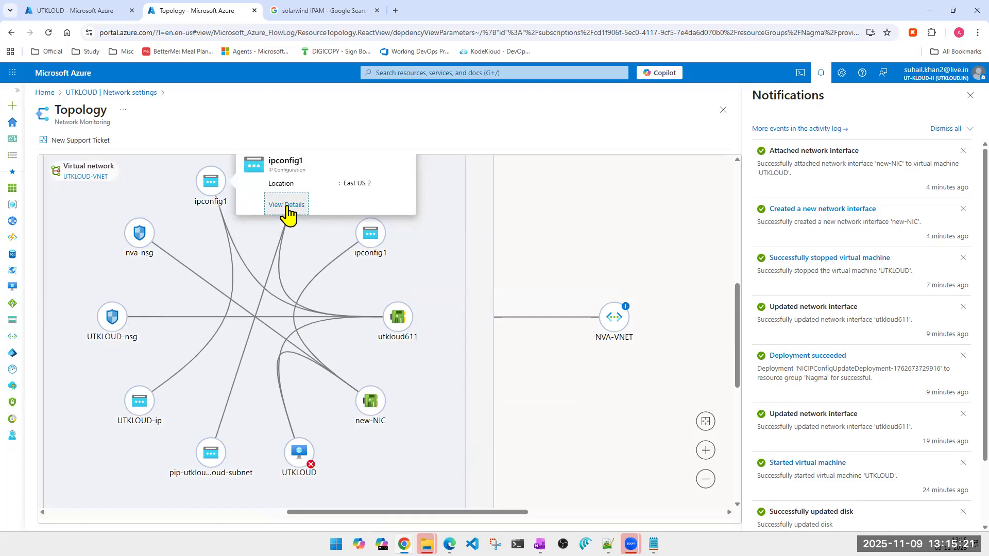
left_click(287, 208)
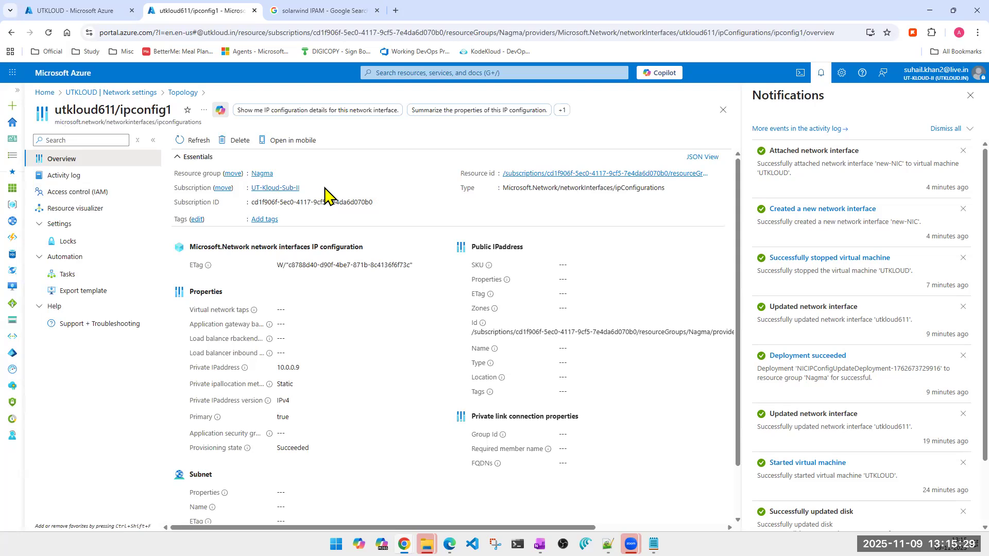
double_click(289, 367)
left_click(721, 113)
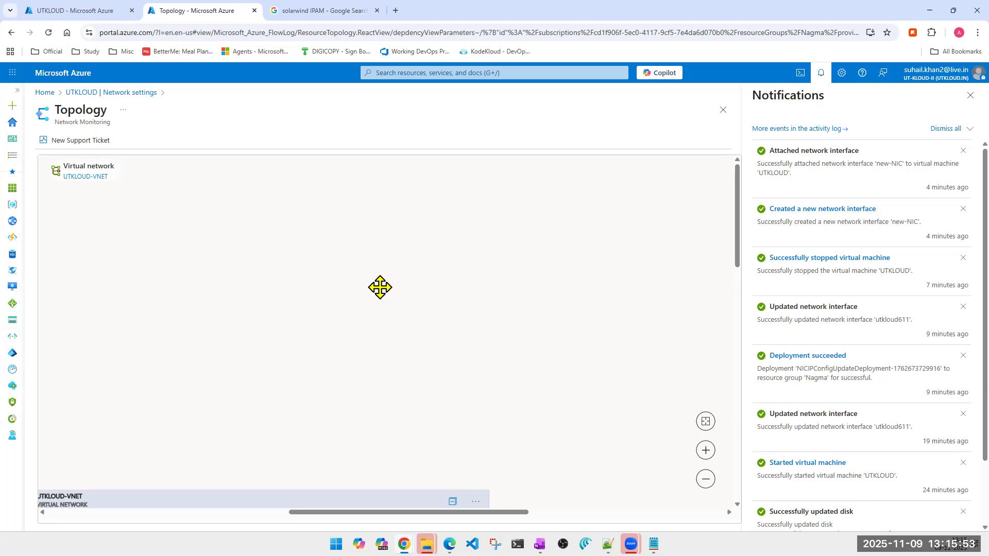
- Examine the connections among the resources in UTKLOUD-SUBNET, including new-NIC and utkloud611, and the link to NVA-VNET
scroll(413, 356, "up", 2)
scroll(413, 357, "down", 4)
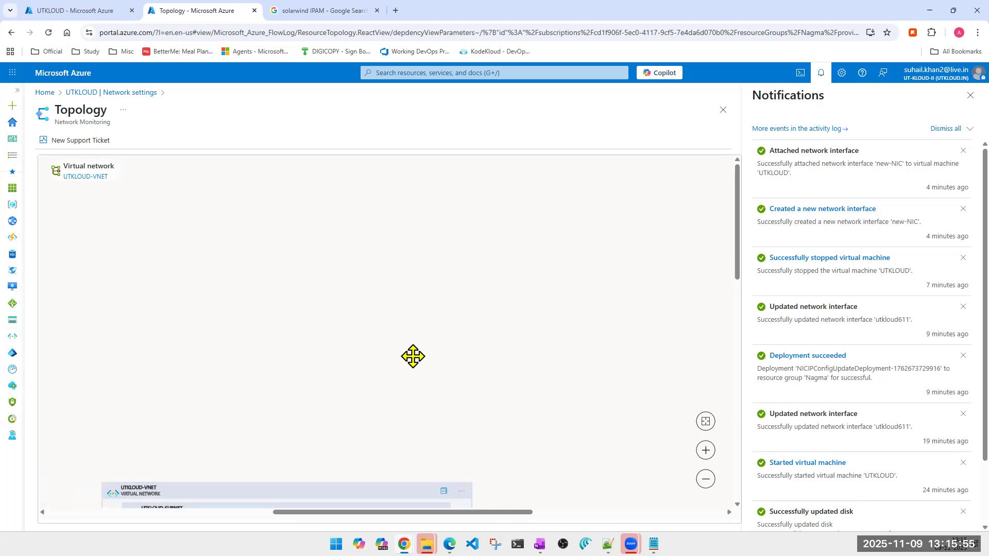
left_click_drag(740, 254, 740, 366)
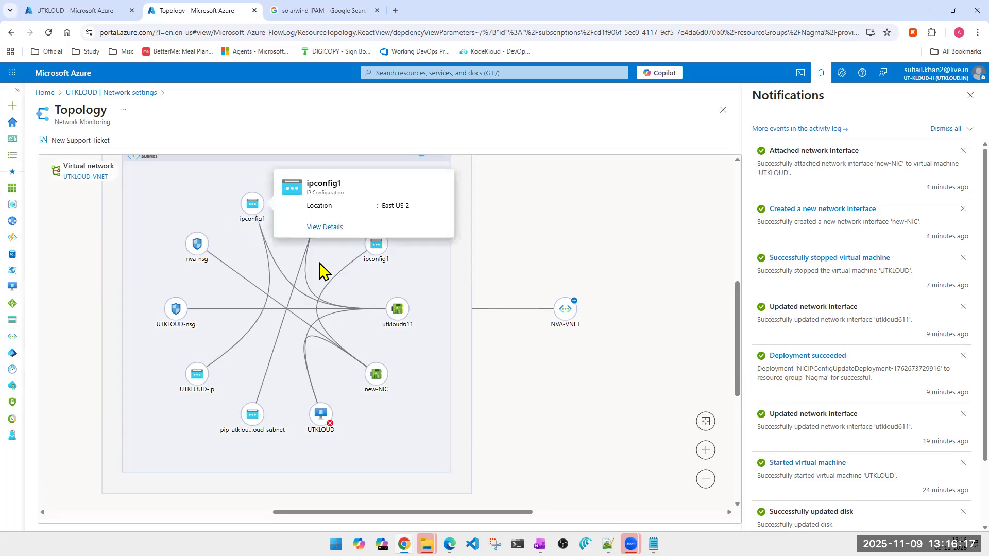
right_click(429, 382)
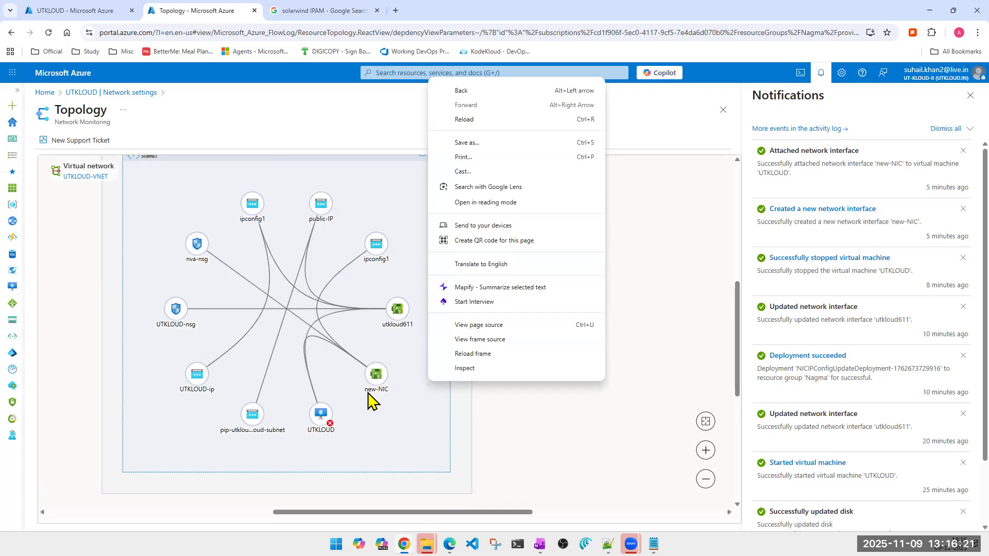
left_click(372, 414)
scroll(377, 413, "up", 2)
scroll(377, 413, "down", 2)
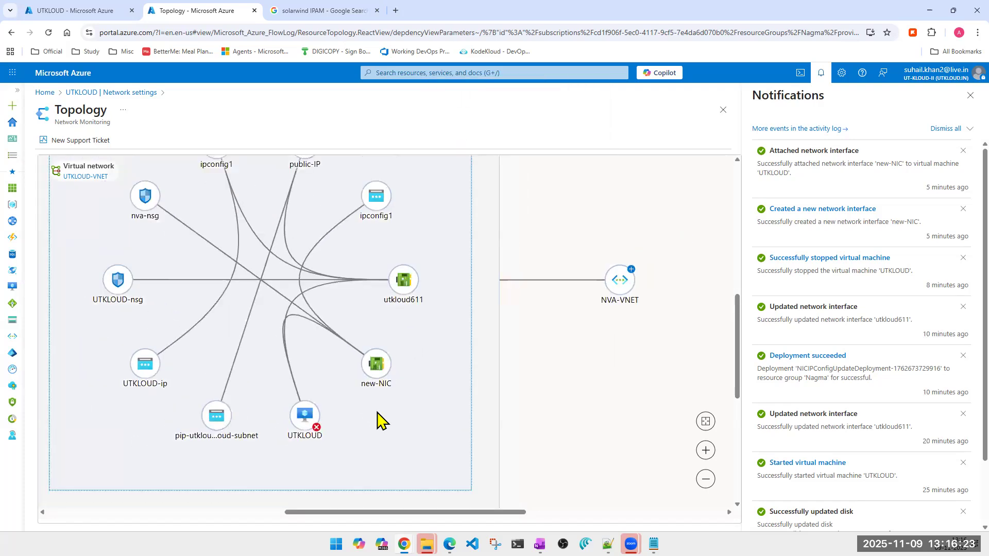
scroll(458, 307, "down", 2)
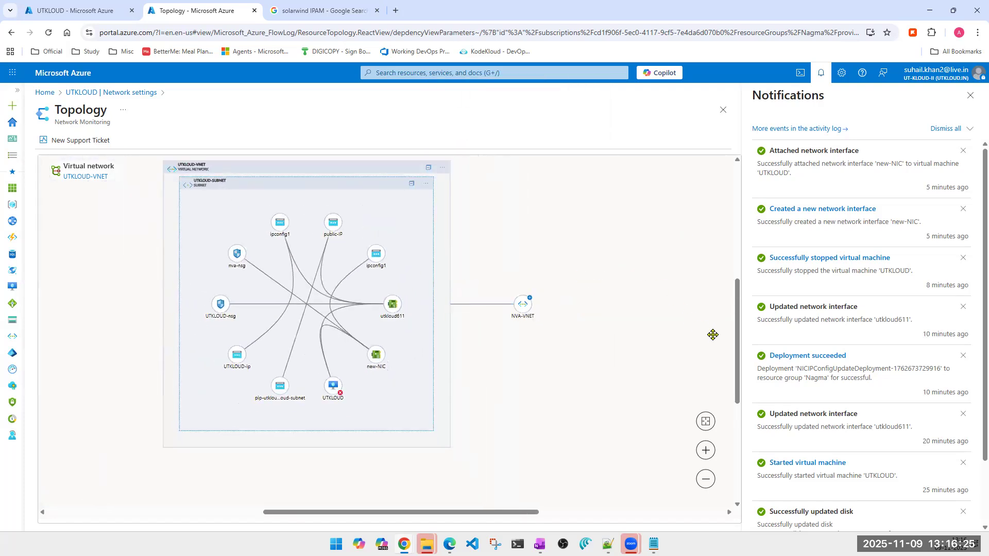
left_click_drag(732, 362, 723, 388)
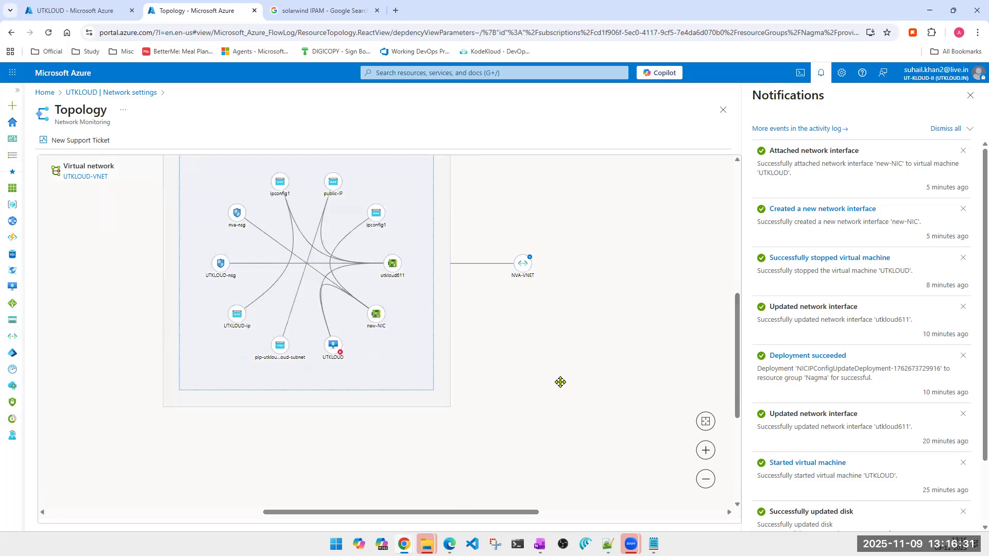
scroll(560, 382, "up", 4)
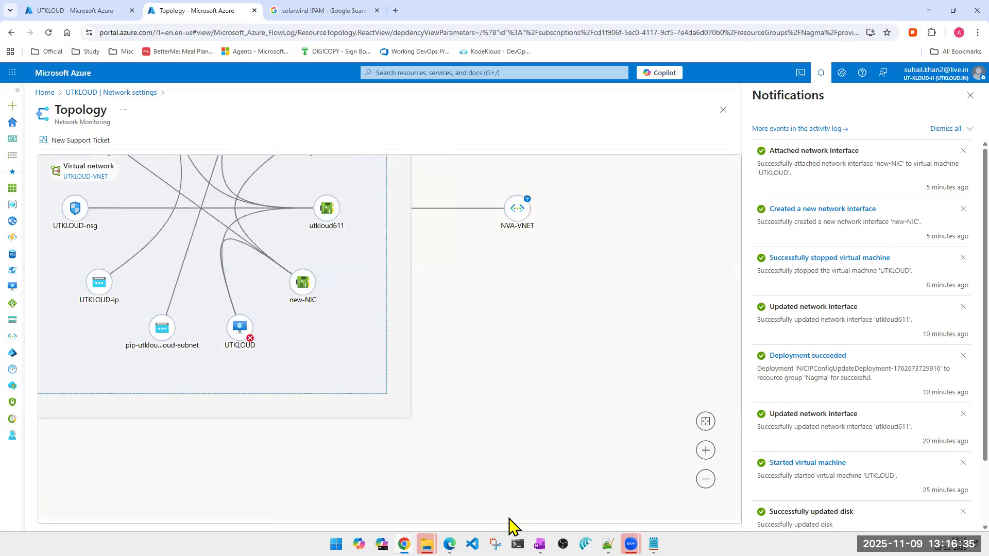
scroll(486, 508, "right", 10)
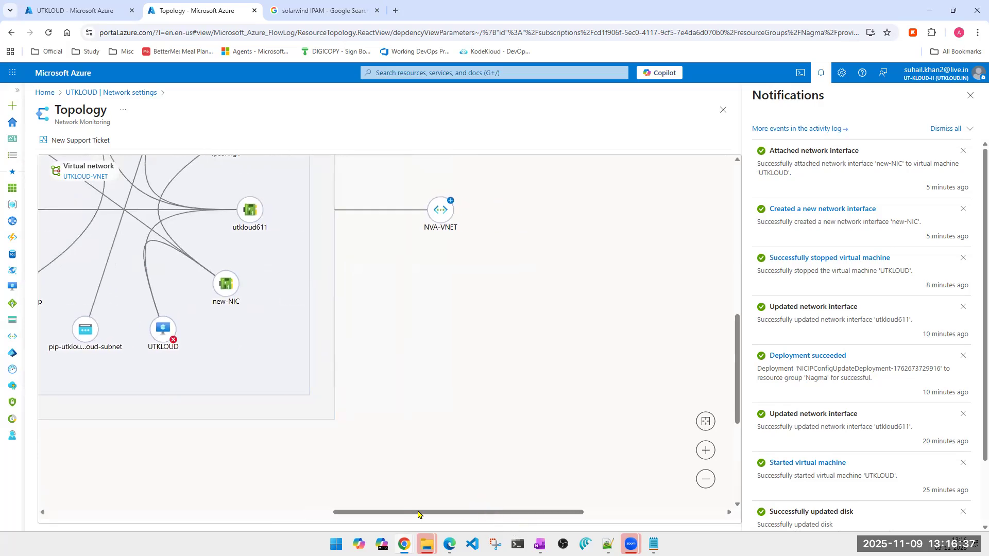
left_click_drag(475, 521, 369, 513)
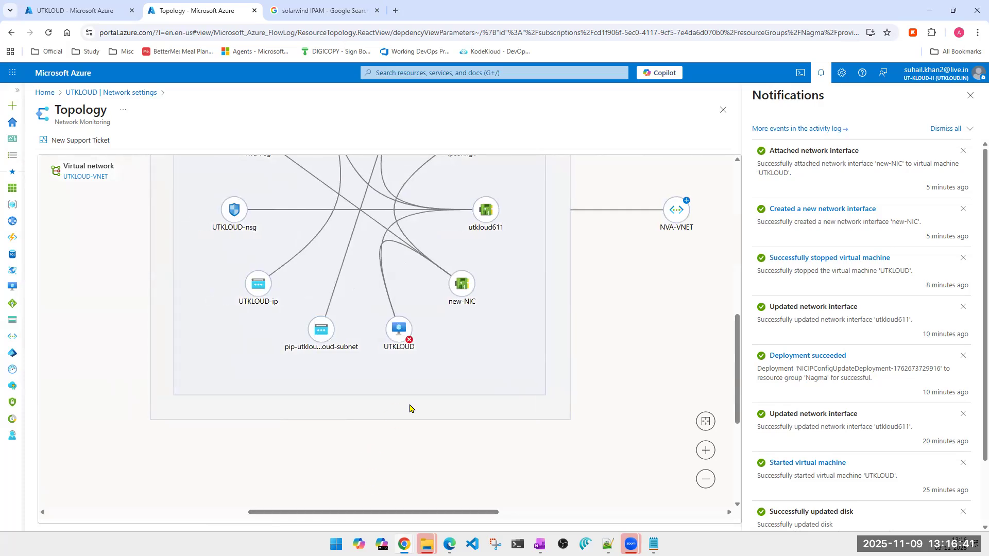
- Fit the whole topology in view and try to group all child nodes of UTKLOUD-VNET
left_click(705, 422)
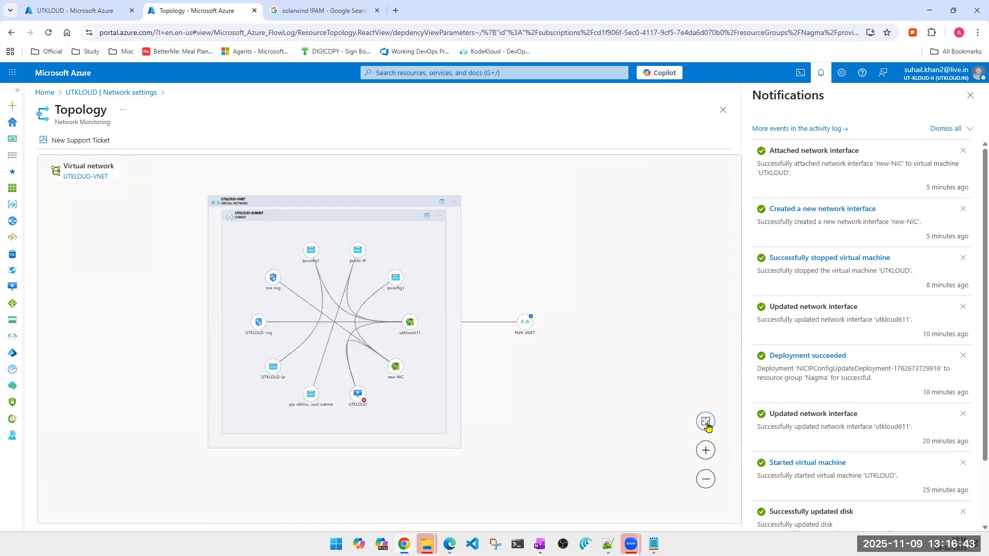
left_click(454, 203)
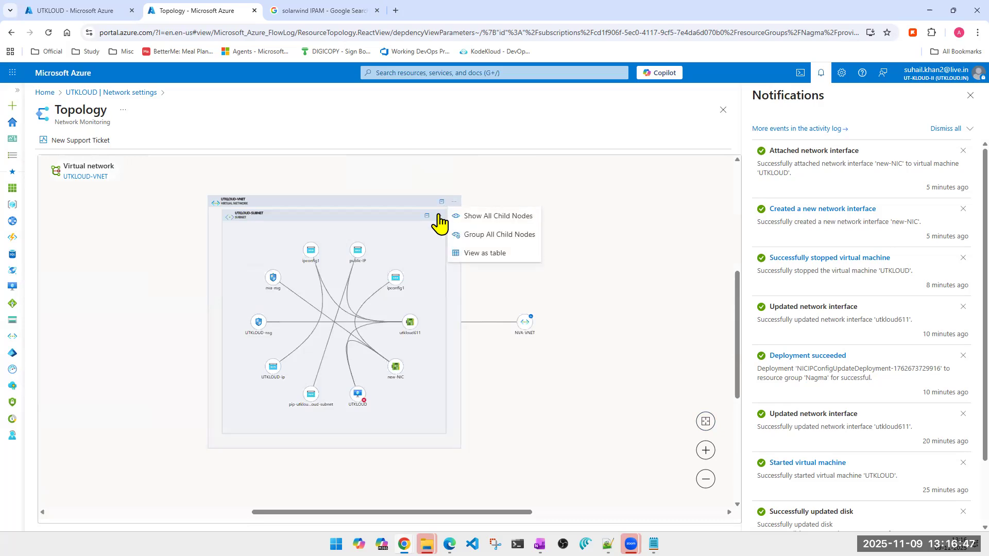
left_click(483, 236)
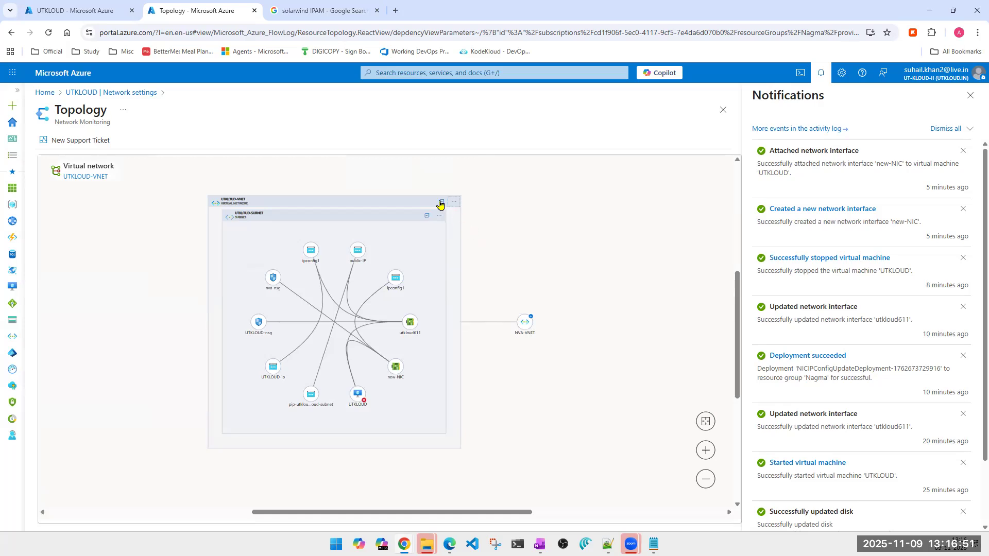
- Examine the enlarged UTKLOUD-VNET topology and its link to NVA-VNET, and return to UTKLOUD's network settings
right_click(405, 297)
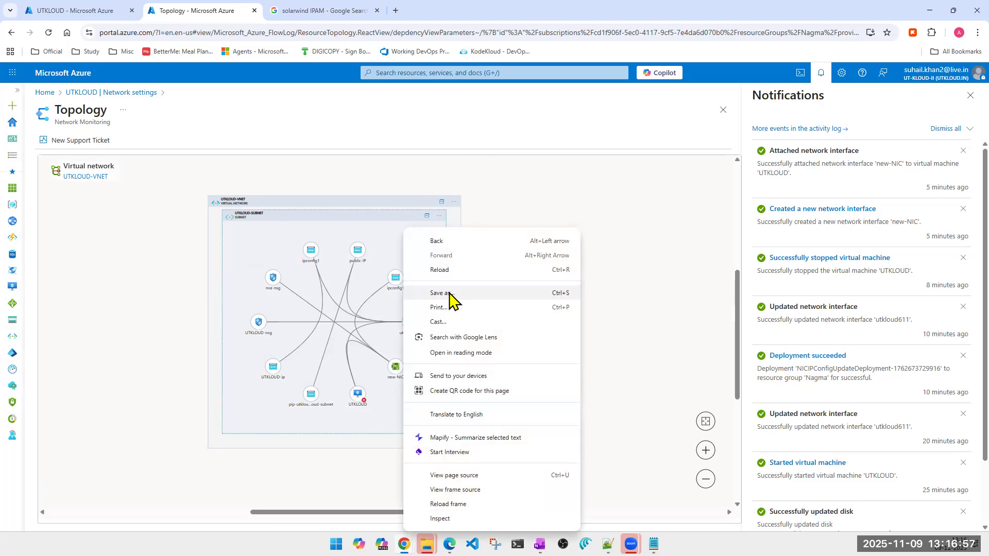
left_click(191, 341)
scroll(212, 380, "up", 2)
scroll(453, 335, "up", 2)
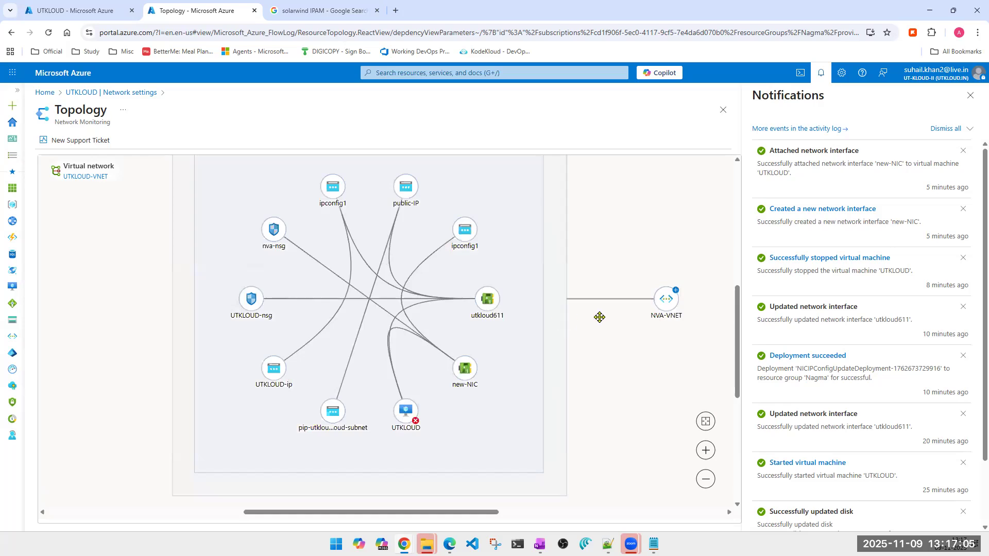
mouse_move(677, 293)
triple_click(81, 124)
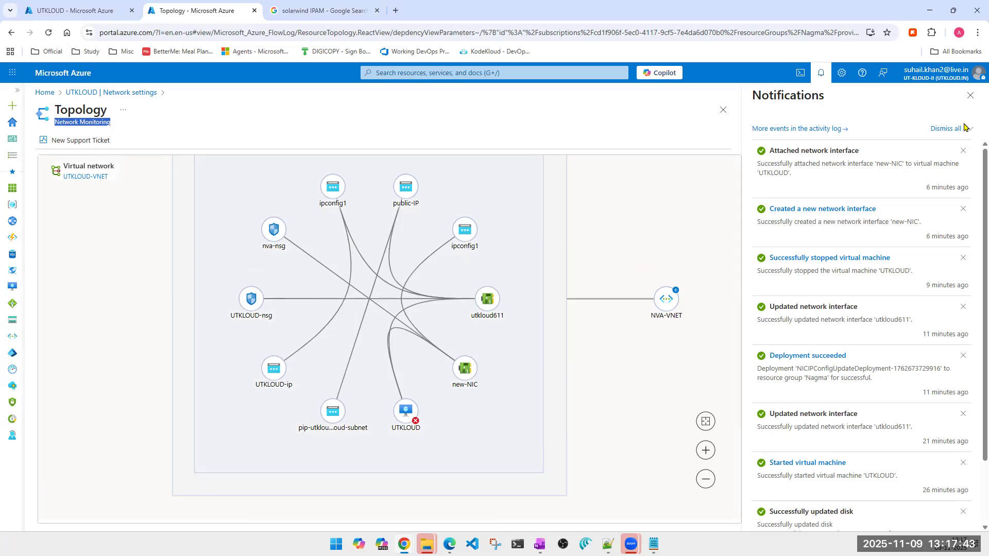
left_click(971, 96)
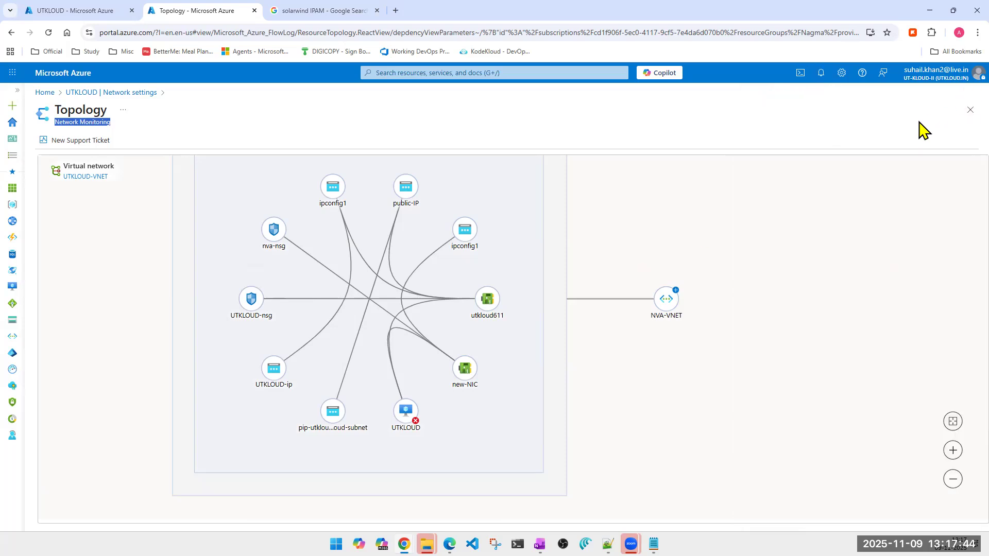
left_click(971, 109)
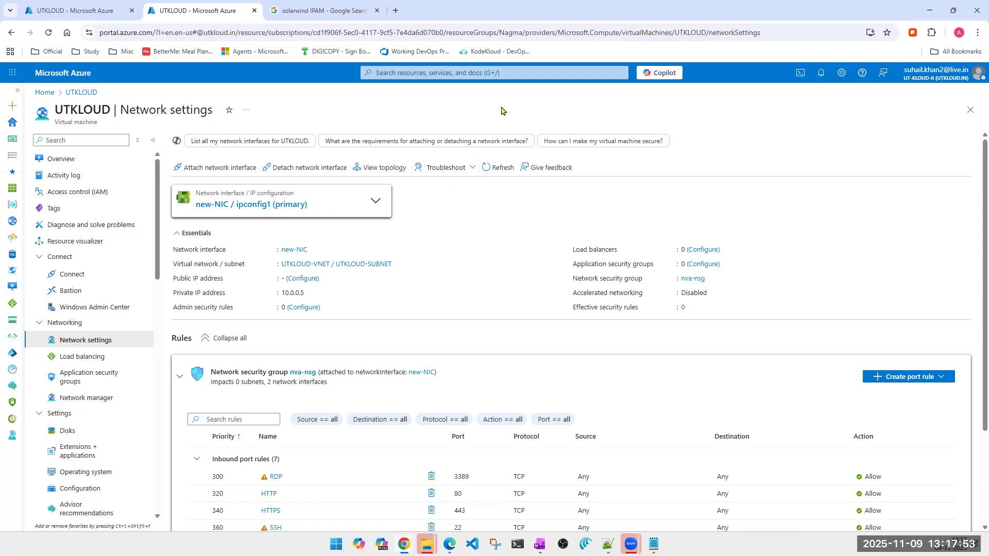
- Review the nva-nsg port rules in UTKLOUD's network settings and check the virtual machine's application security groups
scroll(360, 374, "down", 2)
scroll(360, 373, "down", 1)
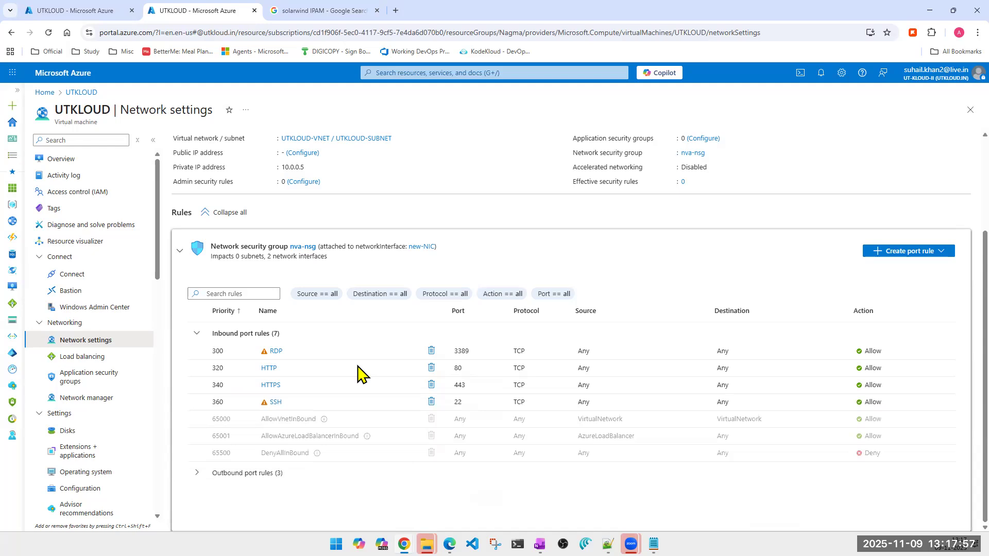
scroll(361, 373, "up", 1)
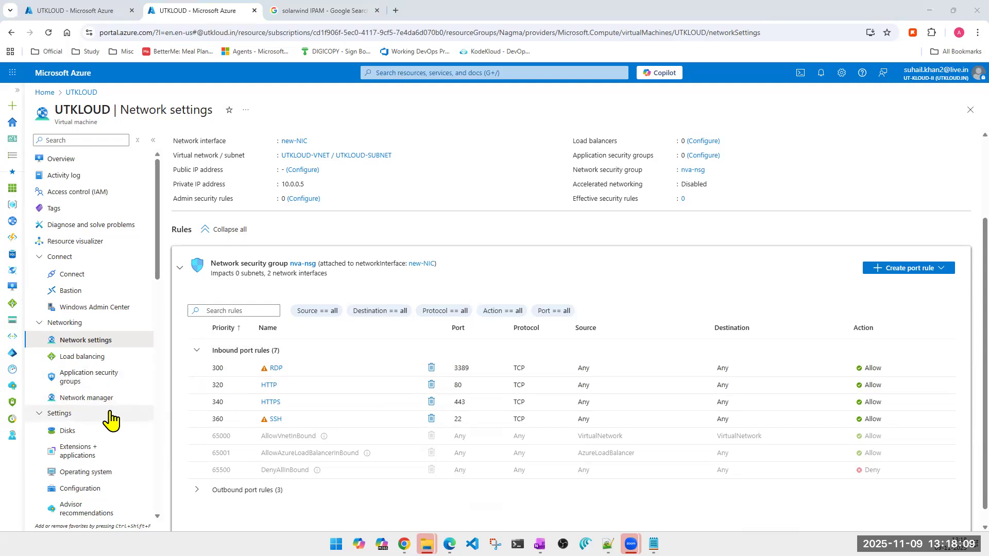
left_click(89, 383)
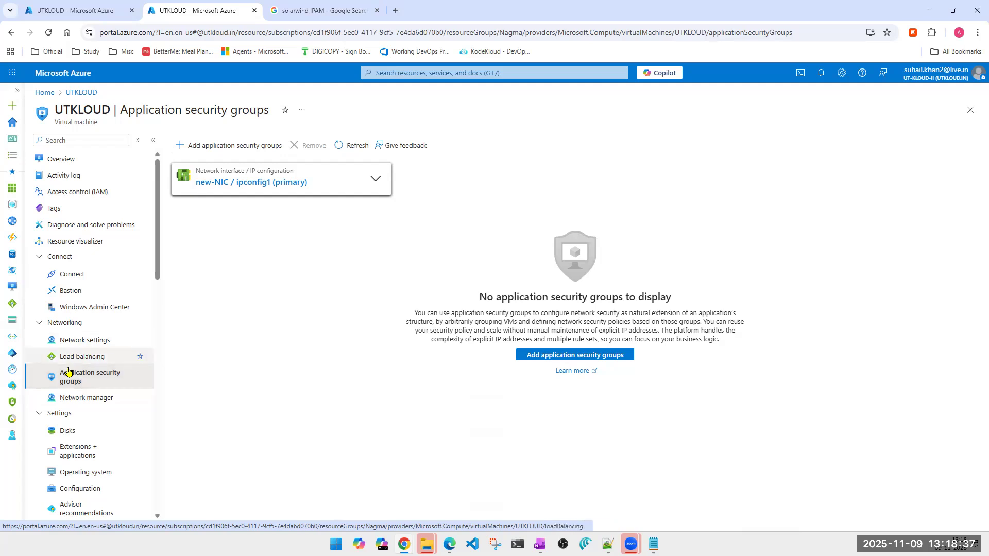
left_click(93, 340)
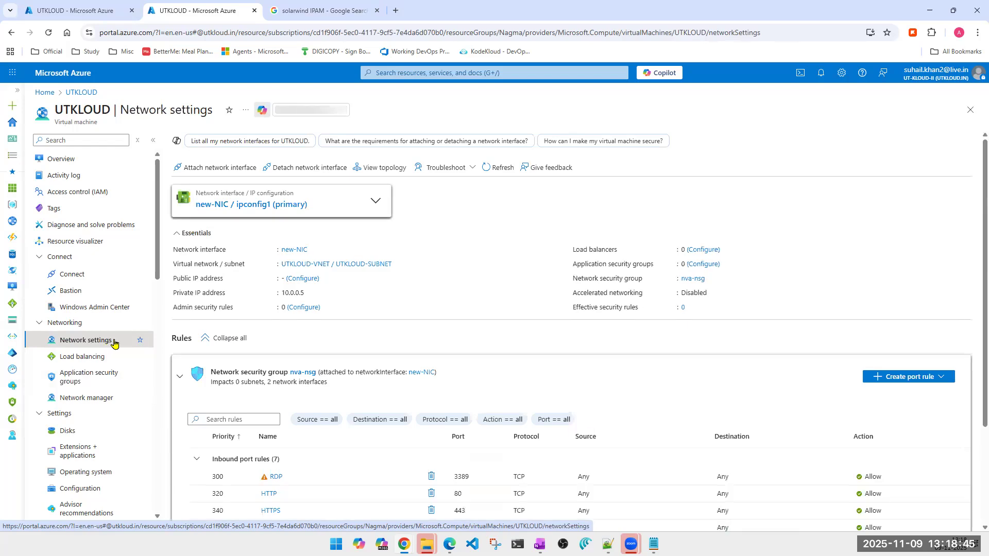
left_click(205, 348)
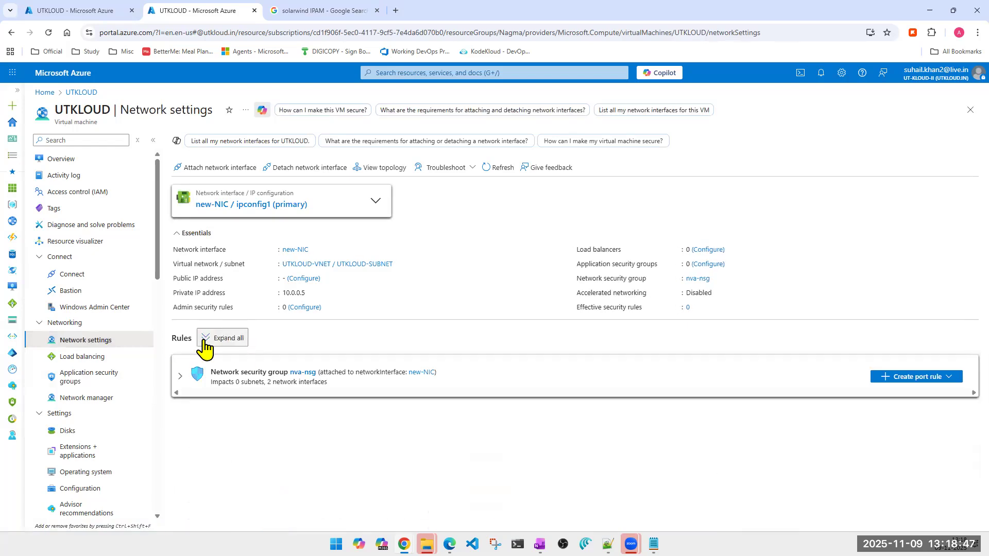
left_click(205, 348)
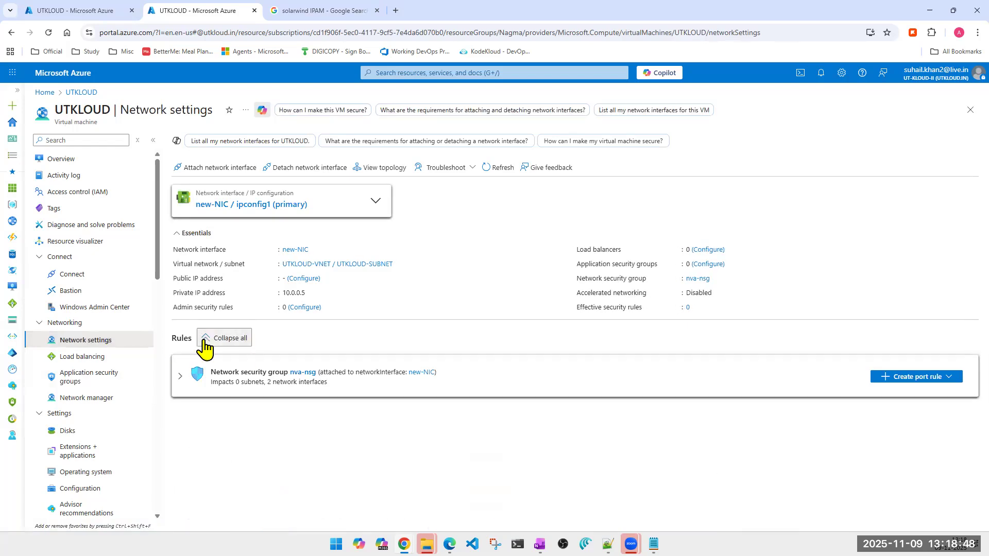
- Open nva-nsg and review its inbound security rules, outbound security rules and associated network interfaces
left_click(303, 373)
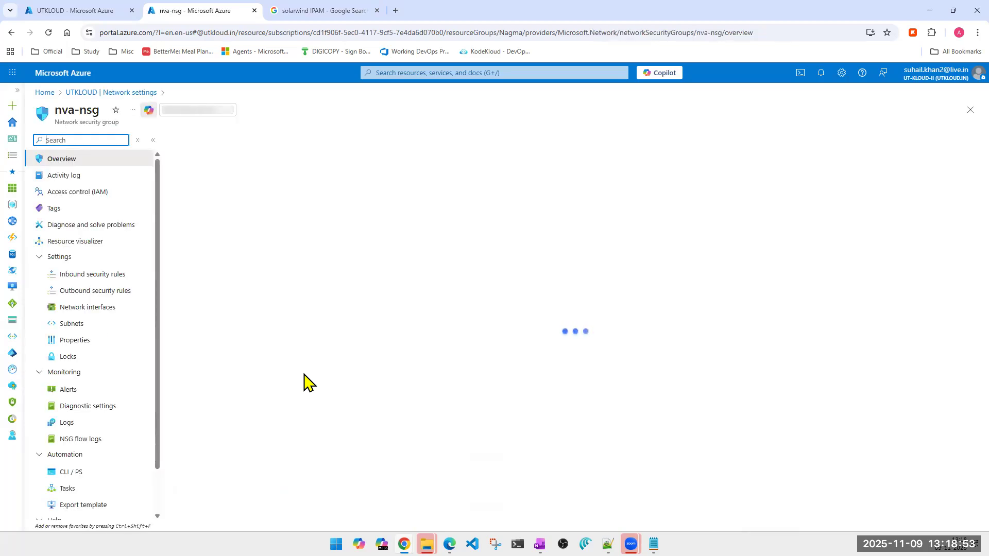
left_click(72, 277)
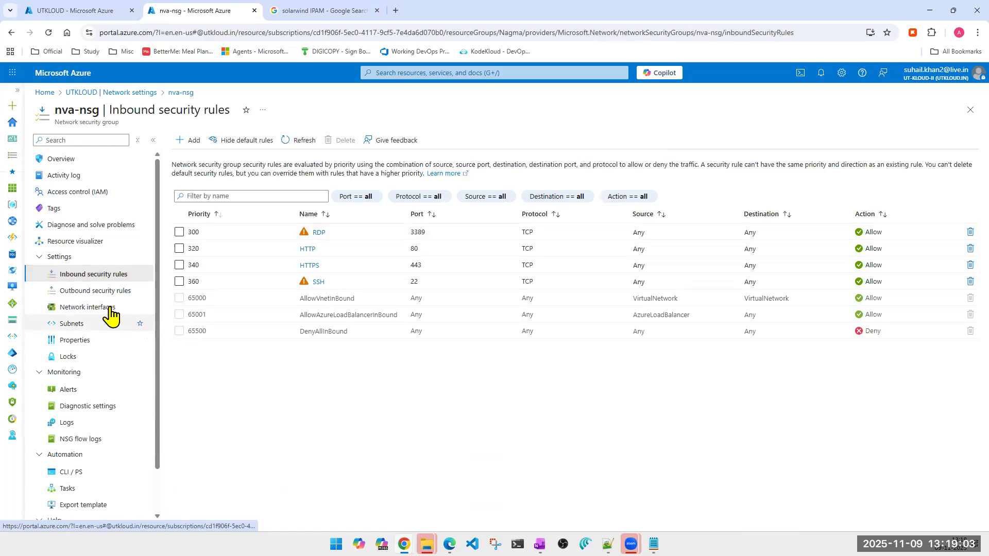
left_click(94, 292)
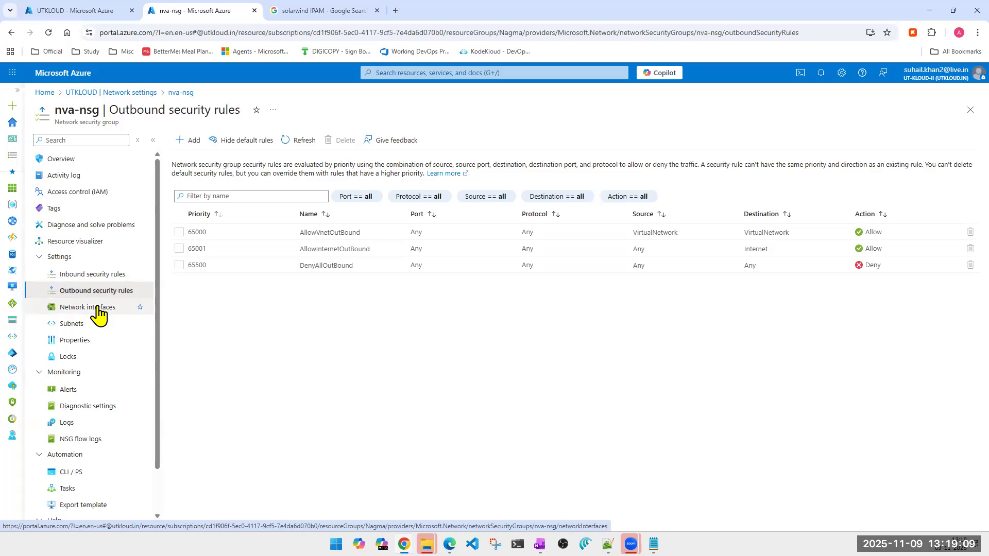
left_click(96, 308)
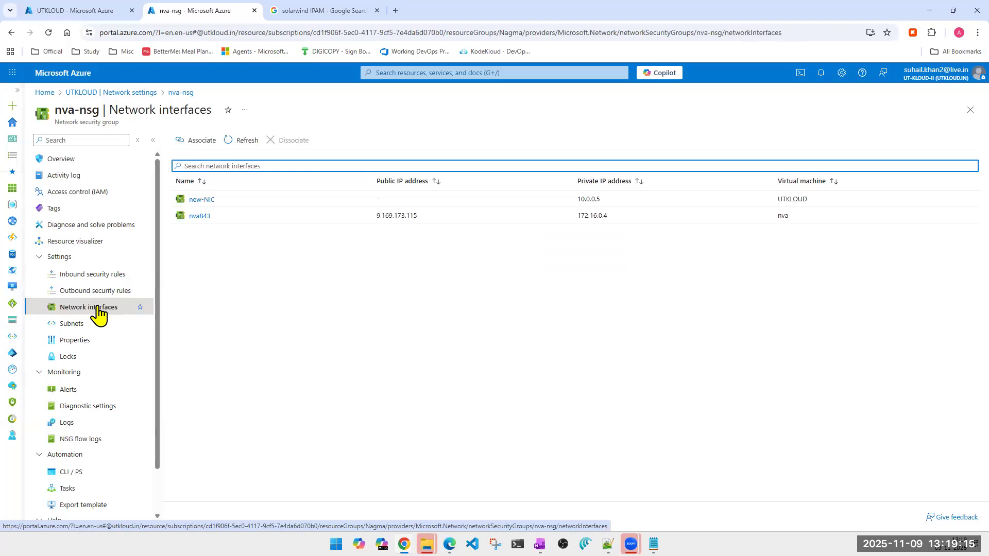
- Associate nva-nsg with UTKLOUD-SUBNET in the UTKLOUD-VNET (Nagma) virtual network and return to UTKLOUD's network settings
left_click(69, 325)
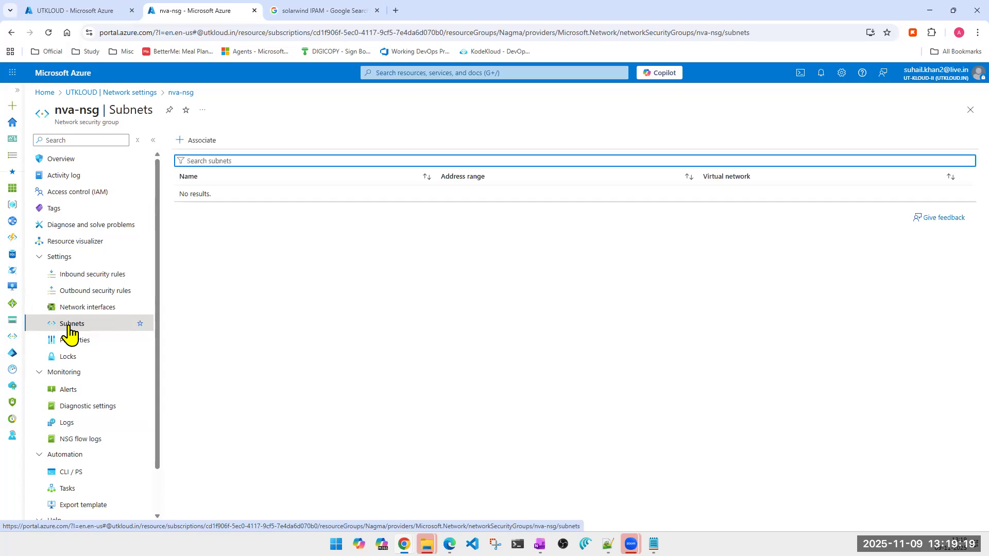
left_click(202, 144)
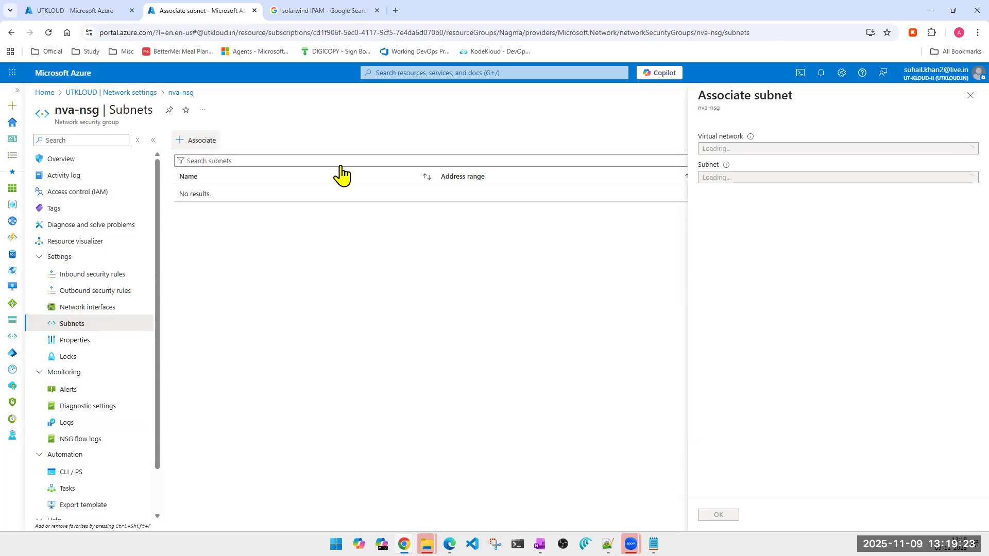
left_click(741, 152)
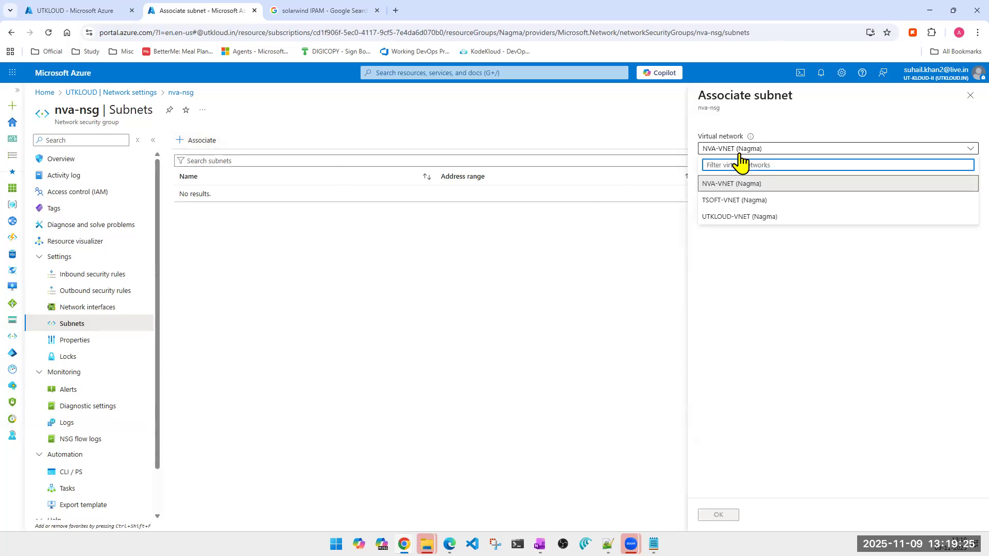
left_click(762, 220)
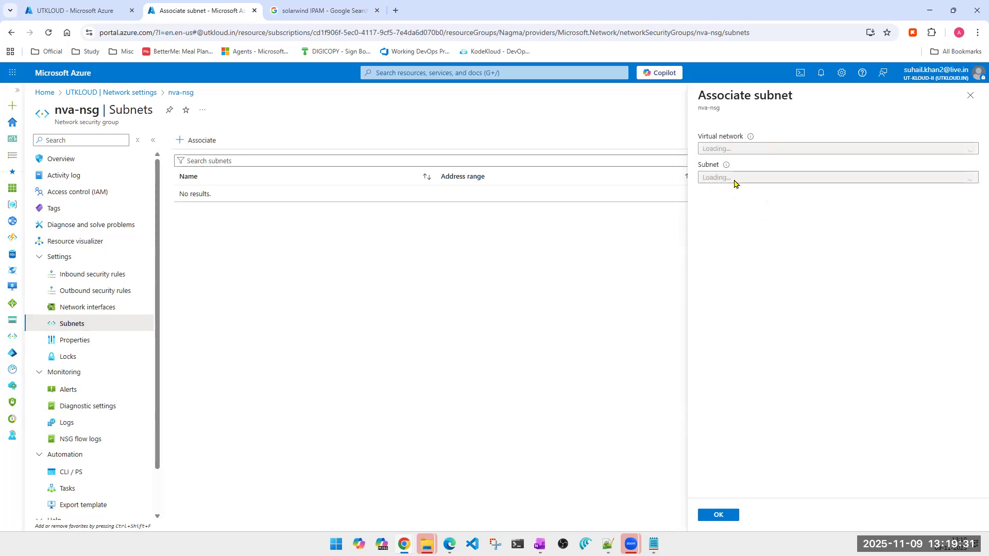
left_click(734, 181)
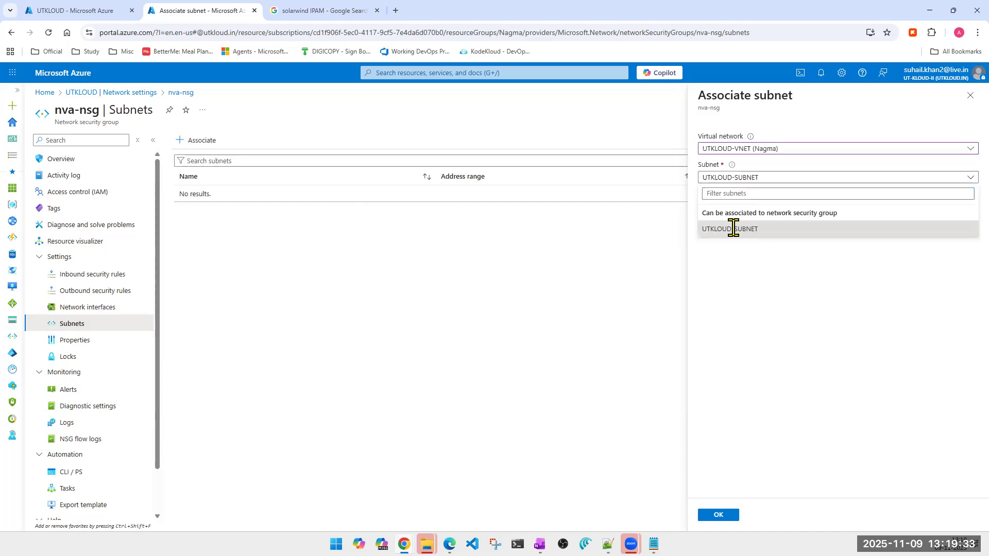
left_click(732, 228)
left_click(717, 516)
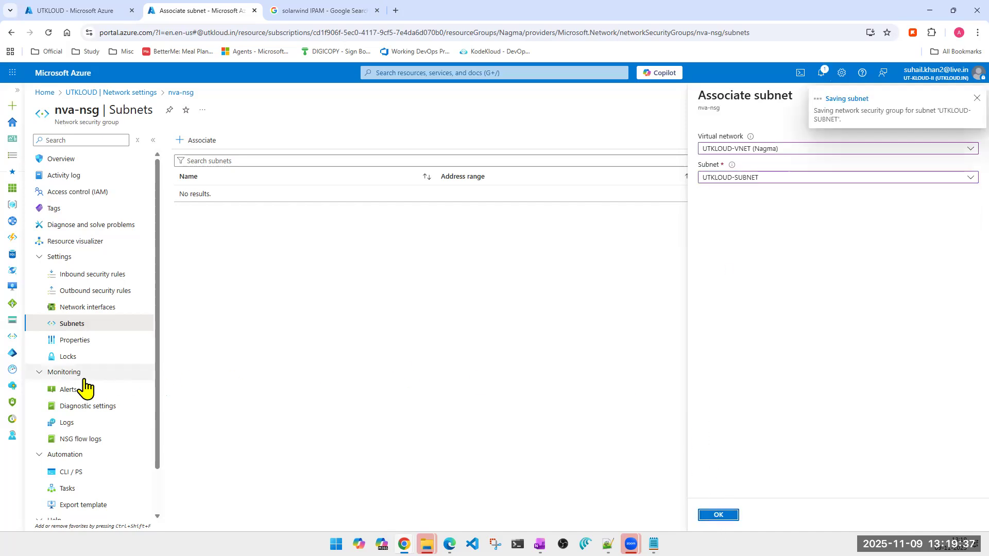
scroll(85, 388, "down", 1)
scroll(85, 387, "down", 1)
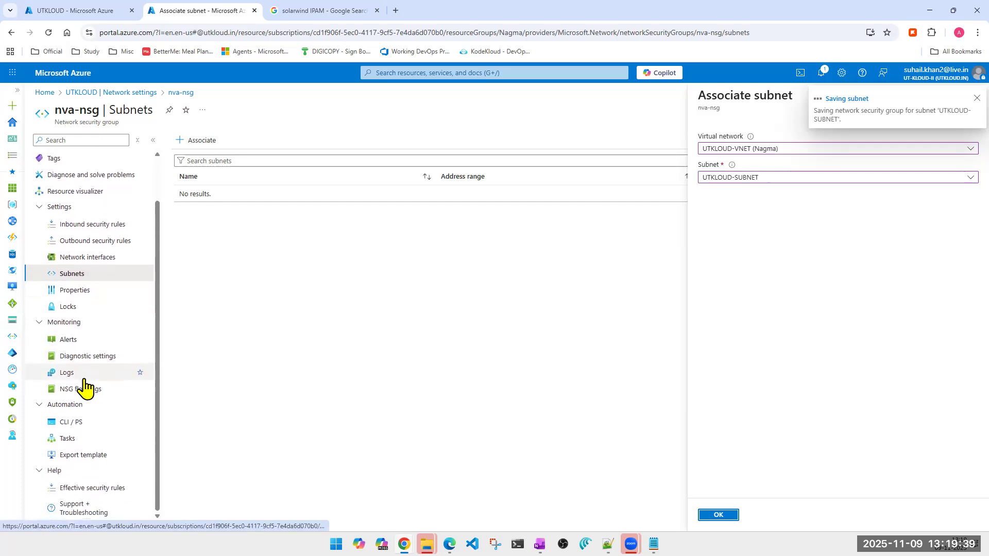
scroll(85, 387, "up", 2)
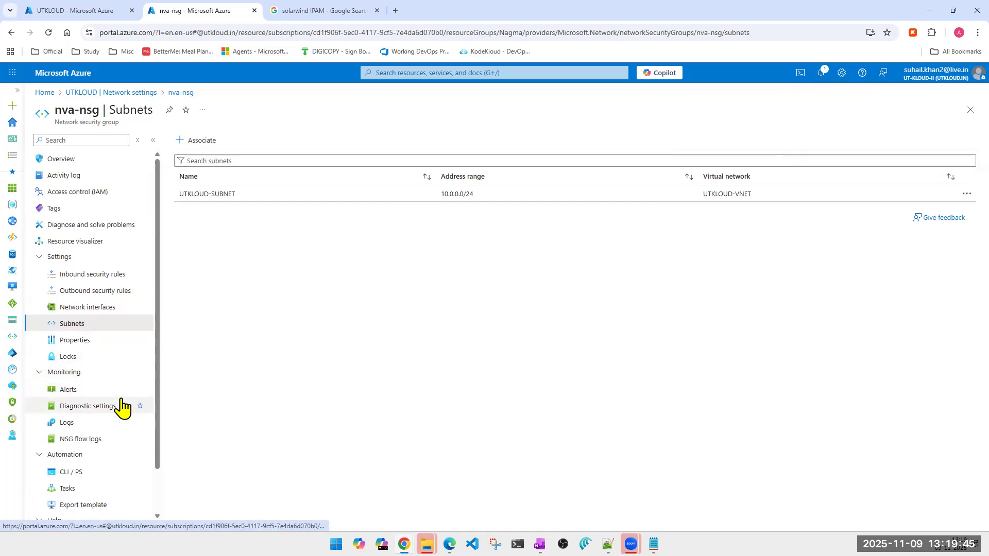
left_click(970, 110)
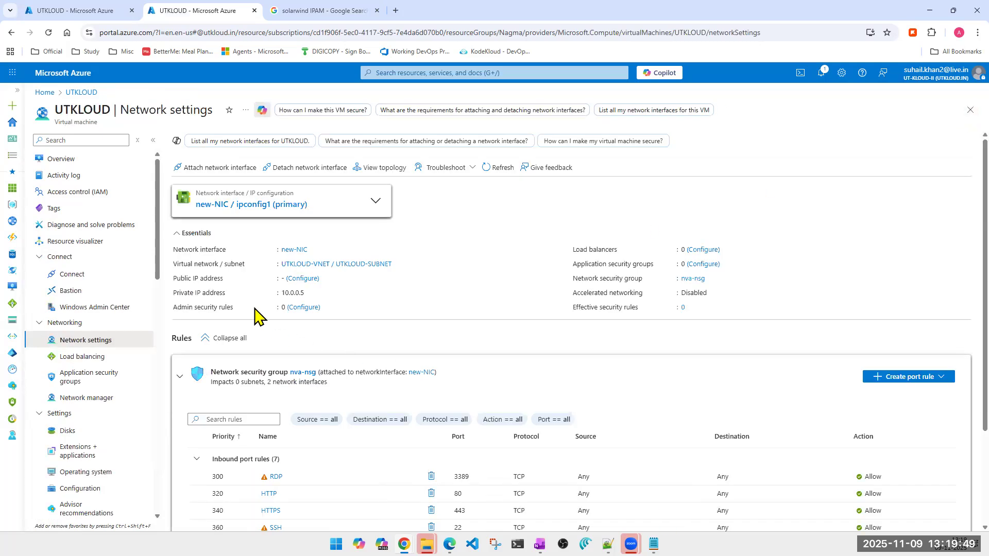
- Associate the new public IP address pip-utkloud-vnet-eastus2-utkloud-subnet2 with new-NIC's ipconfig1, save it and check the assigned address
left_click(298, 281)
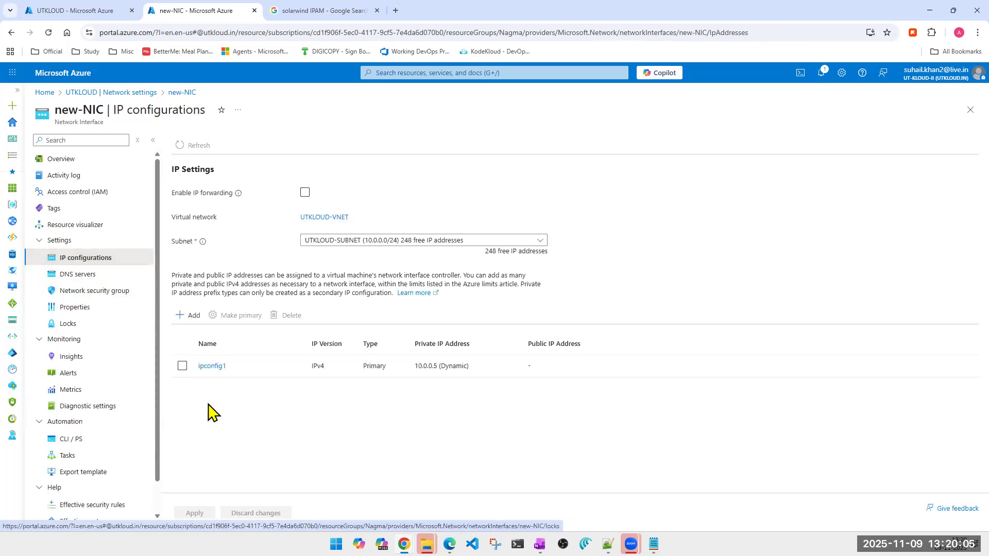
left_click(208, 366)
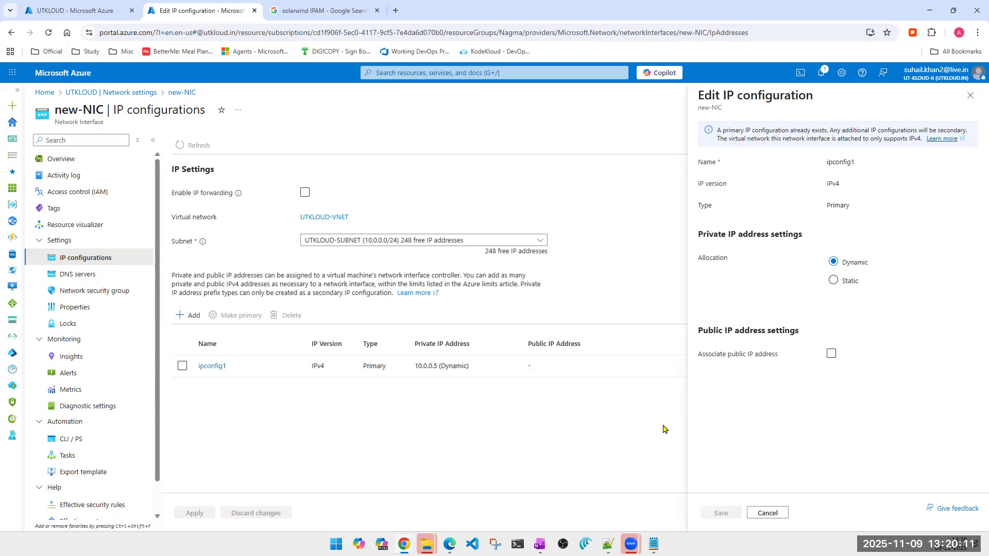
left_click(831, 357)
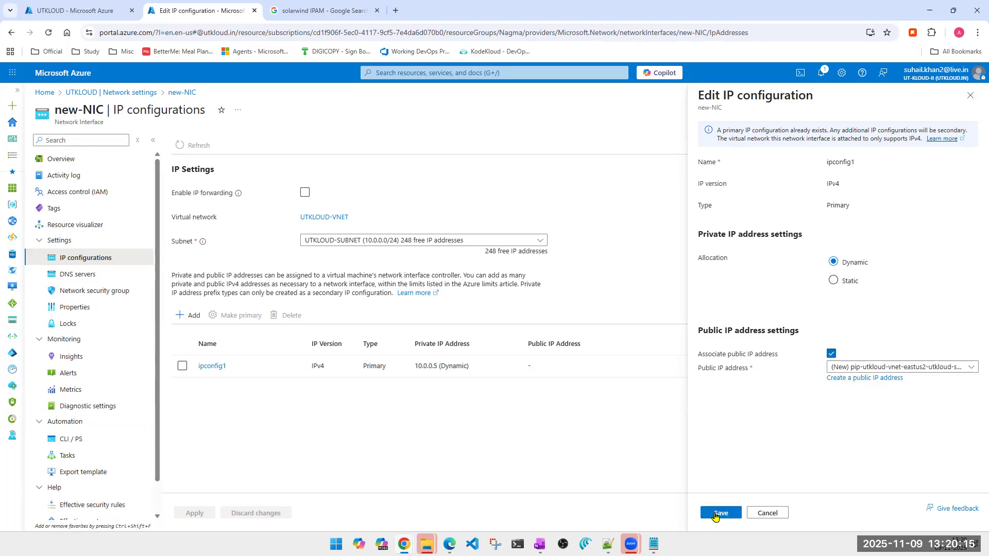
left_click(715, 513)
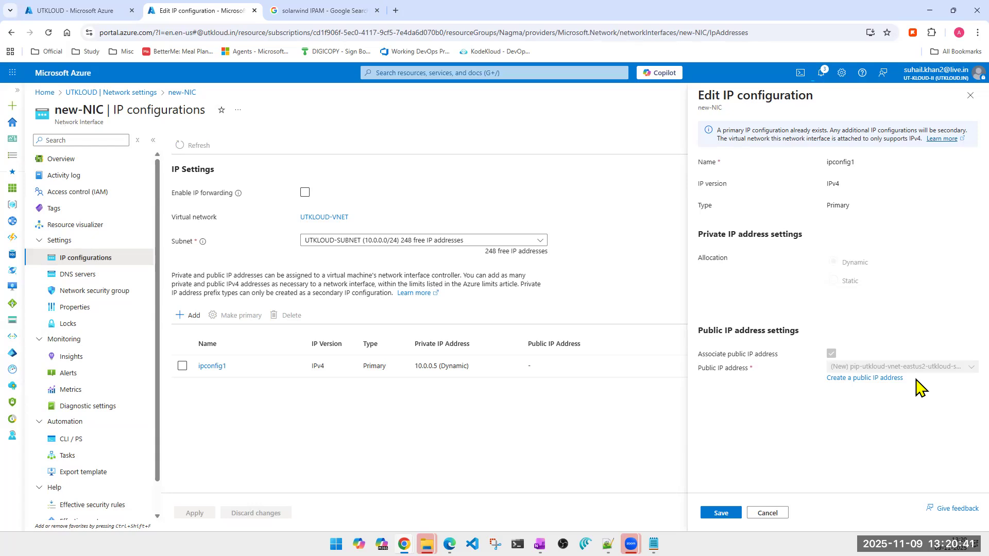
left_click(822, 75)
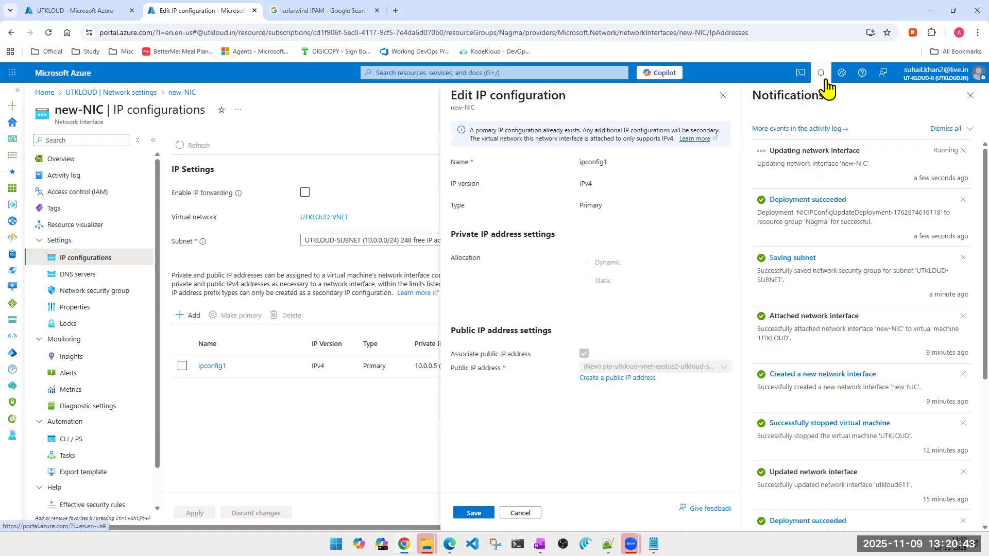
left_click(970, 95)
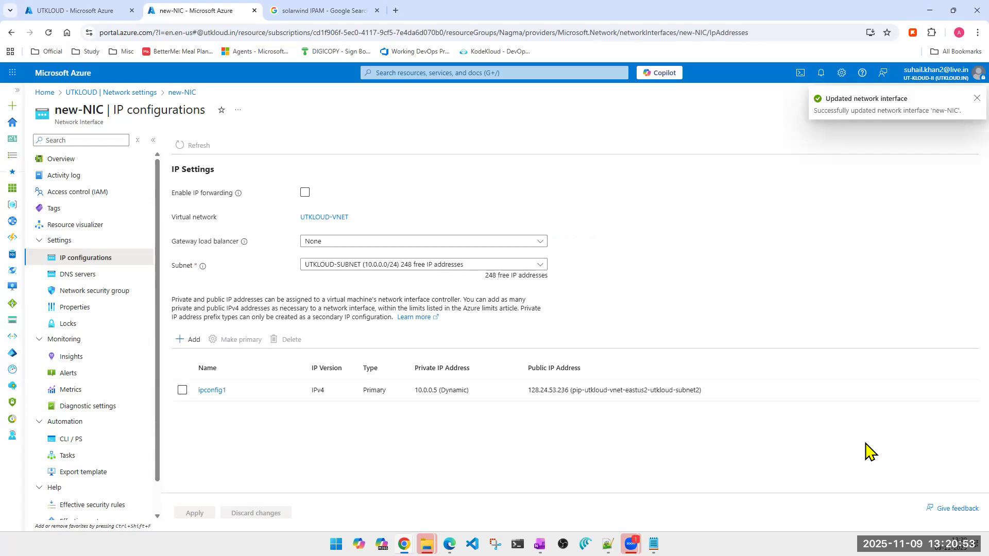
triple_click(563, 393)
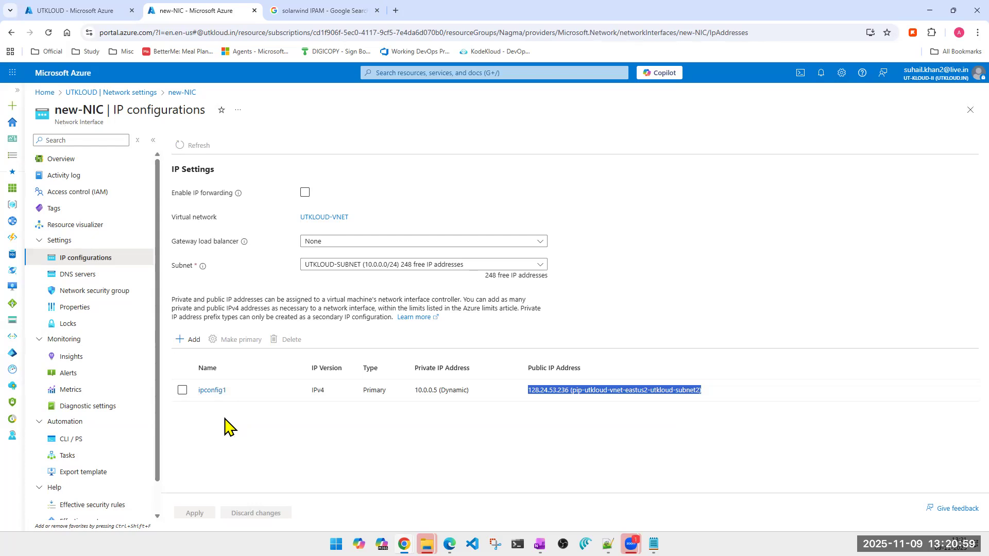
- Dissociate the public IP address from new-NIC's ipconfig1 and save the configuration
left_click(211, 393)
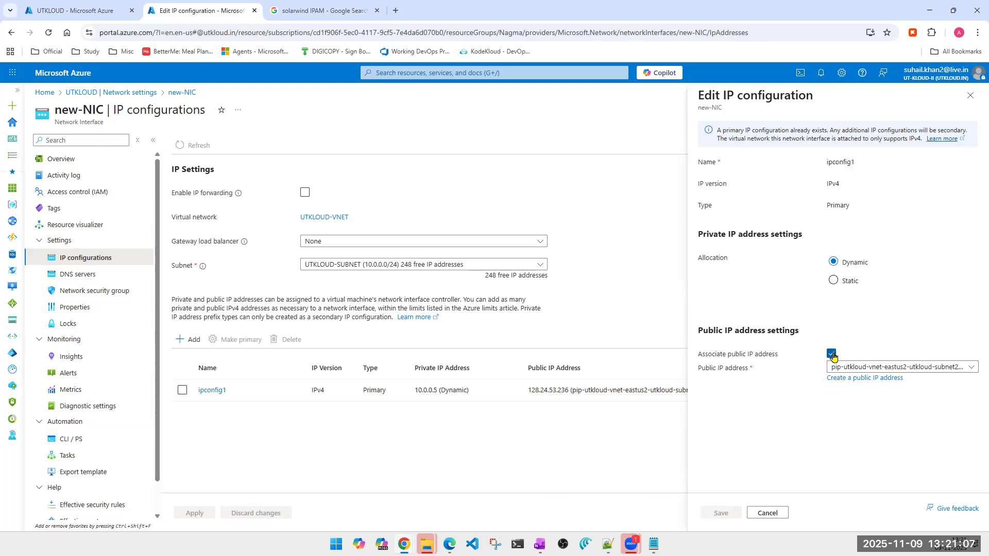
left_click(831, 353)
left_click(717, 514)
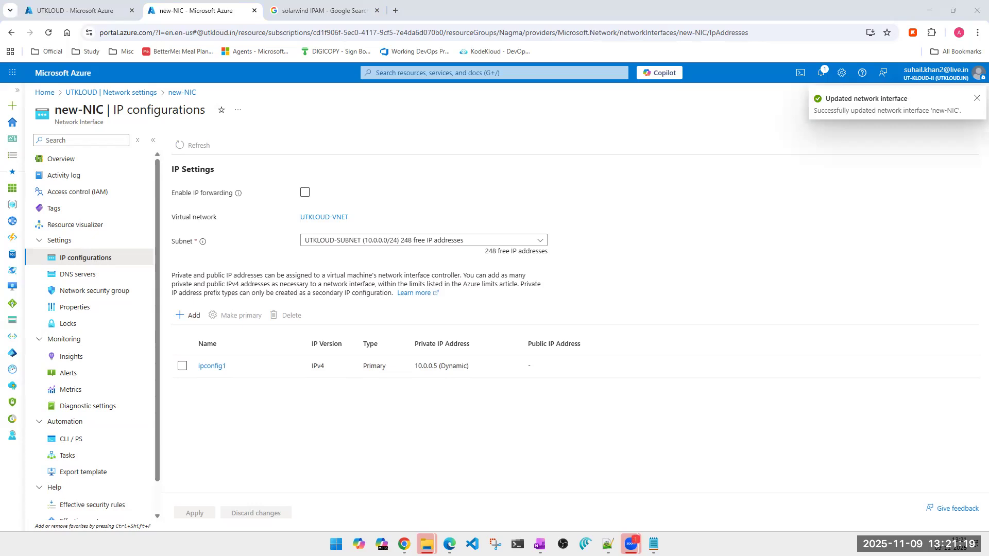
- Search the portal for public IP addresses and open the list of all public IP address resources
left_click(545, 73)
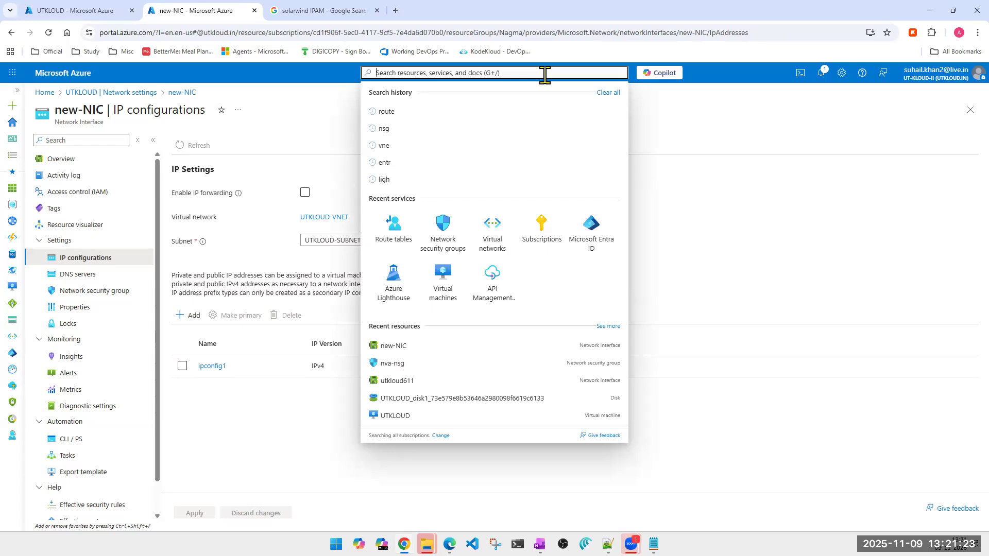
type("pip")
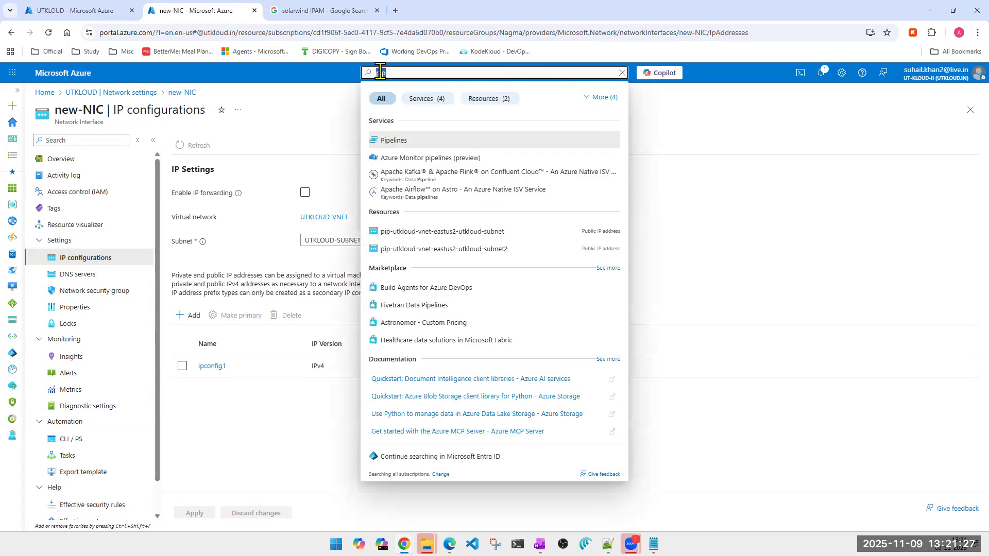
type("sub")
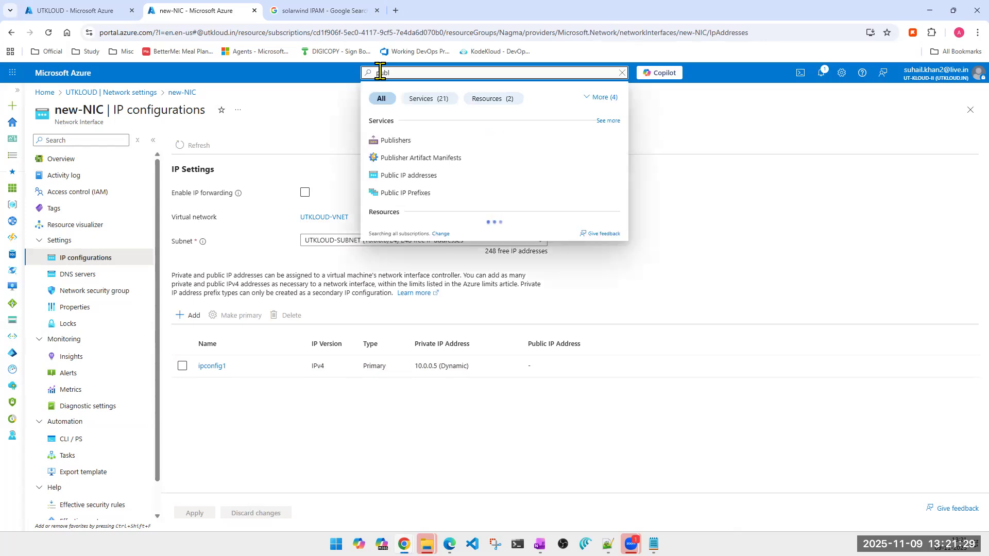
left_click(407, 178)
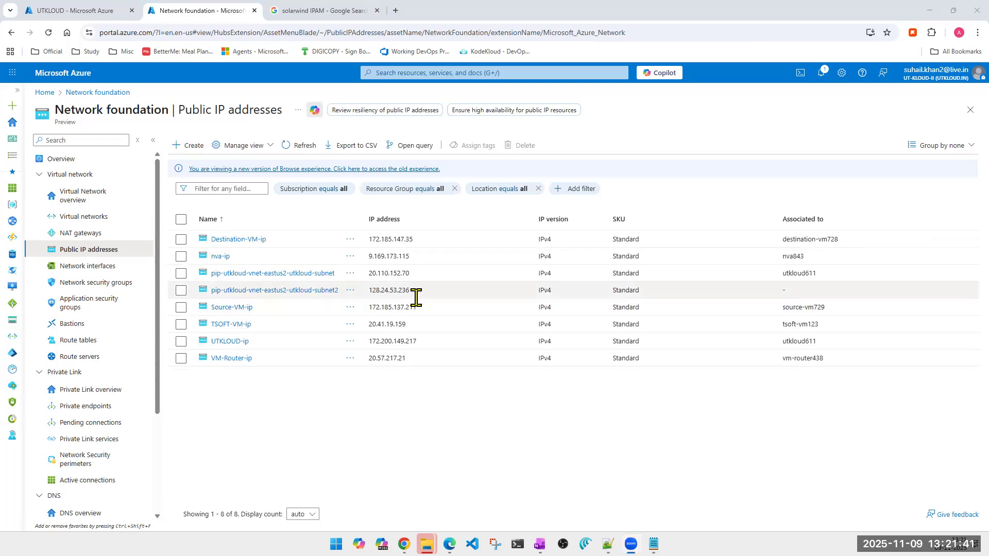
- Delete the unassociated public IP address pip-utkloud-vnet-eastus2-utkloud-subnet2, entering "delete" as the confirmation
left_click(181, 292)
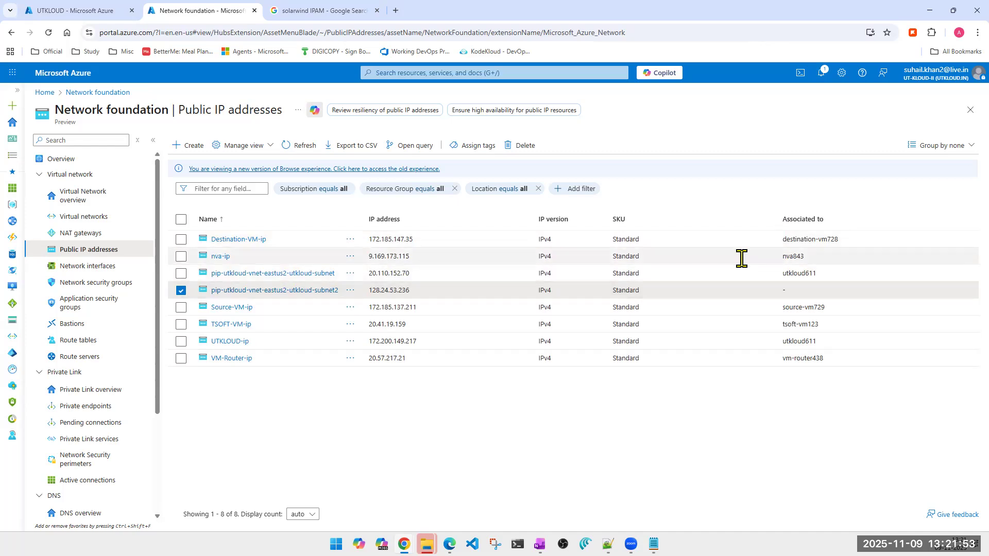
left_click(520, 146)
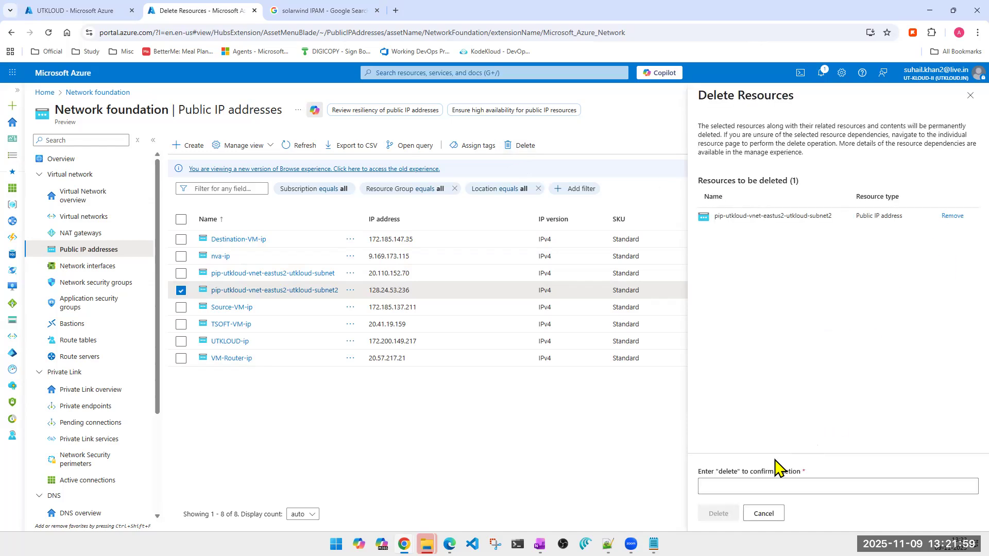
left_click(722, 470)
type("delete")
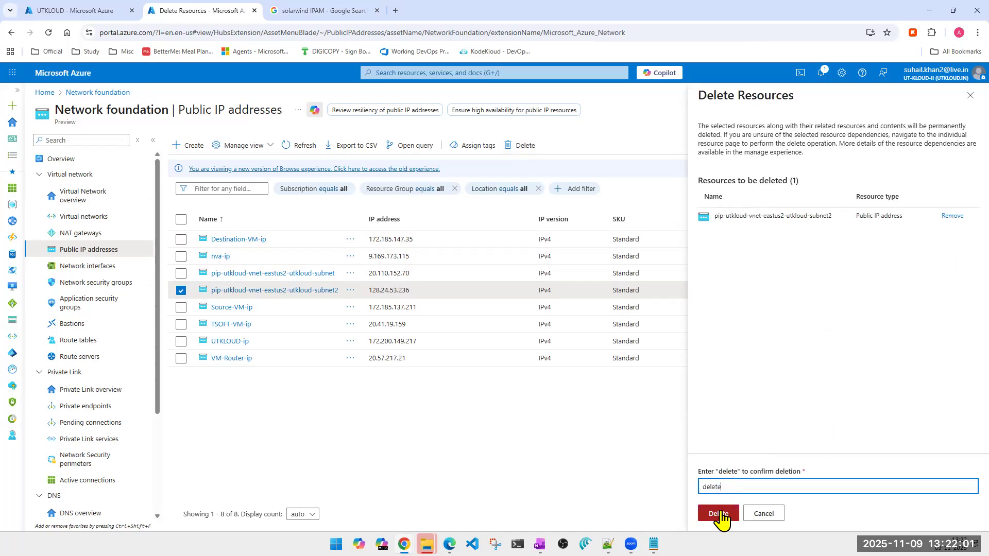
left_click(718, 513)
left_click(837, 350)
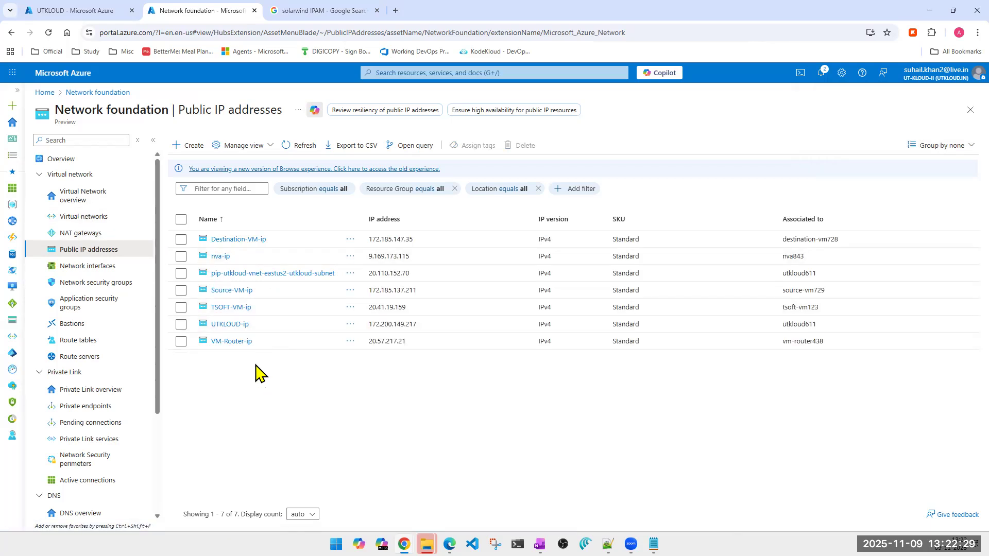
- Start creating a virtual network in resource group Nagma, named new-vner-for-bastion
left_click(386, 71)
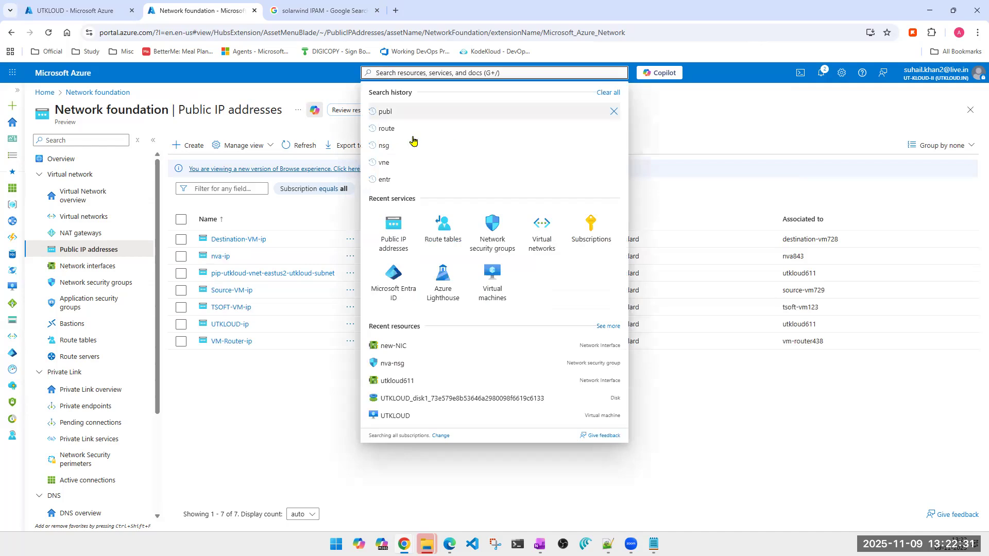
left_click(544, 228)
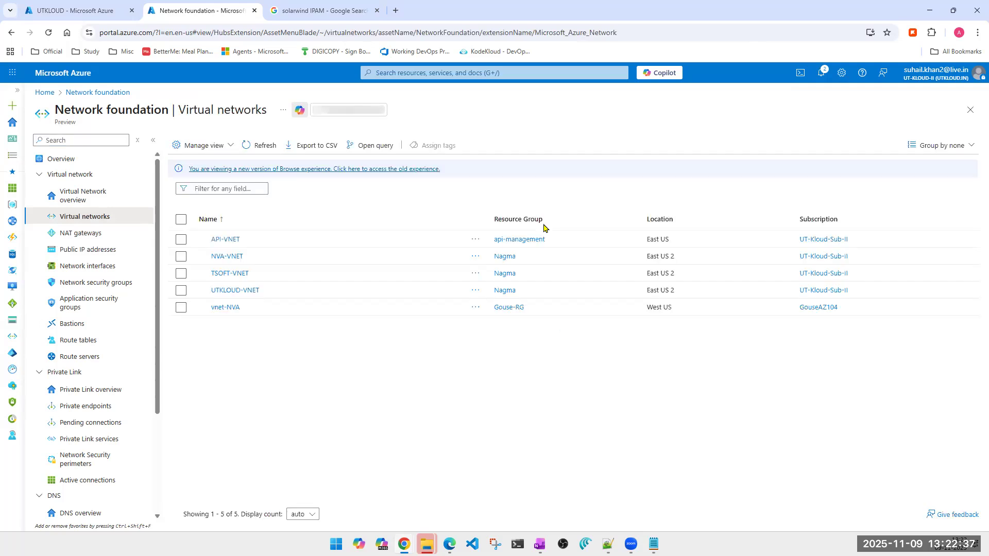
left_click(189, 147)
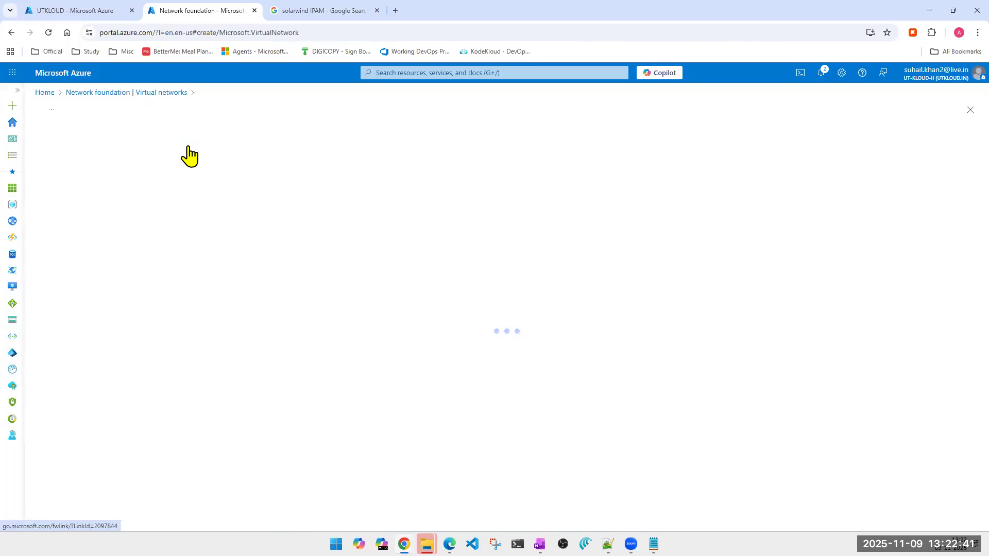
left_click(246, 320)
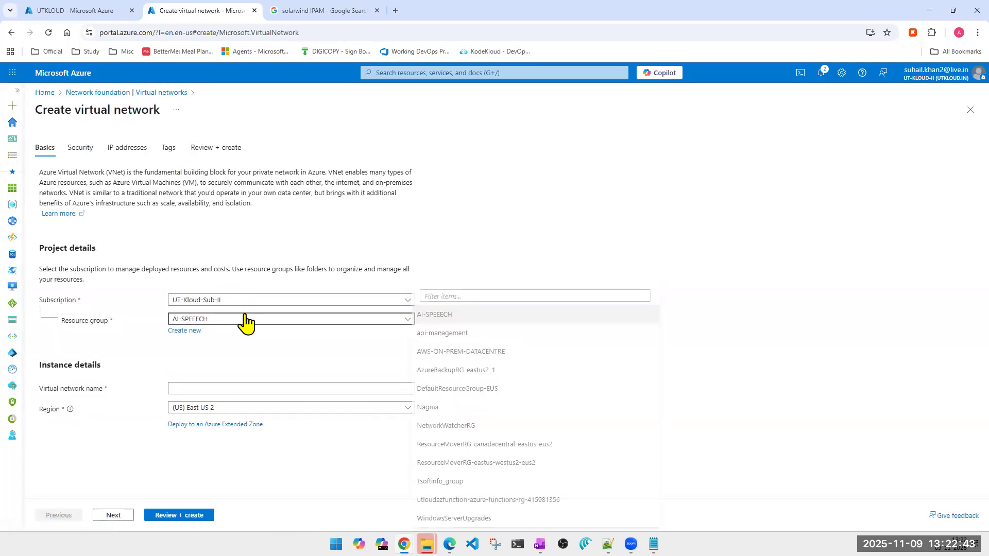
left_click(454, 412)
left_click(358, 389)
type("new")
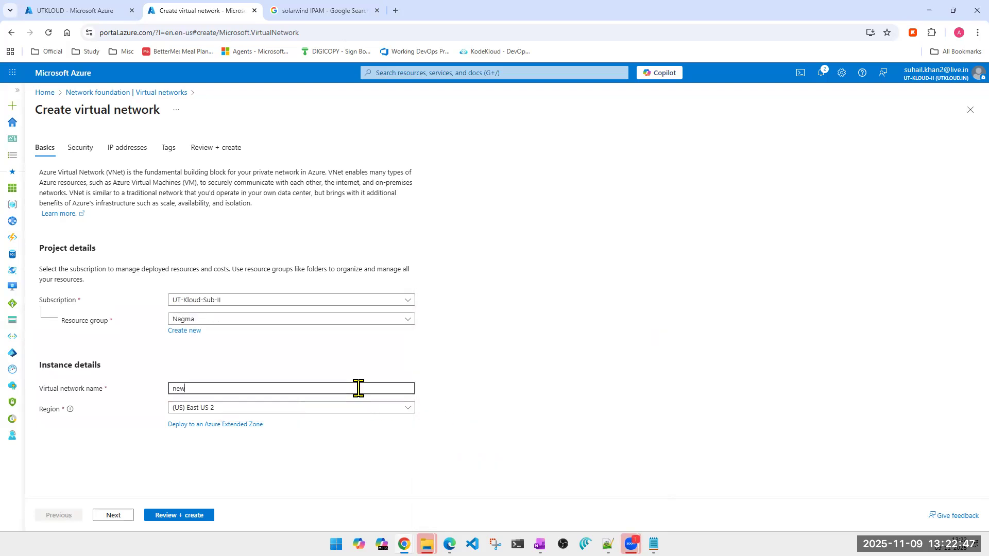
type("-vner-for-bastion")
- Leave the security options disabled, set the address space to 10.0.0.0/24, and validate and create the virtual network
left_click(113, 515)
scroll(195, 466, "down", 2)
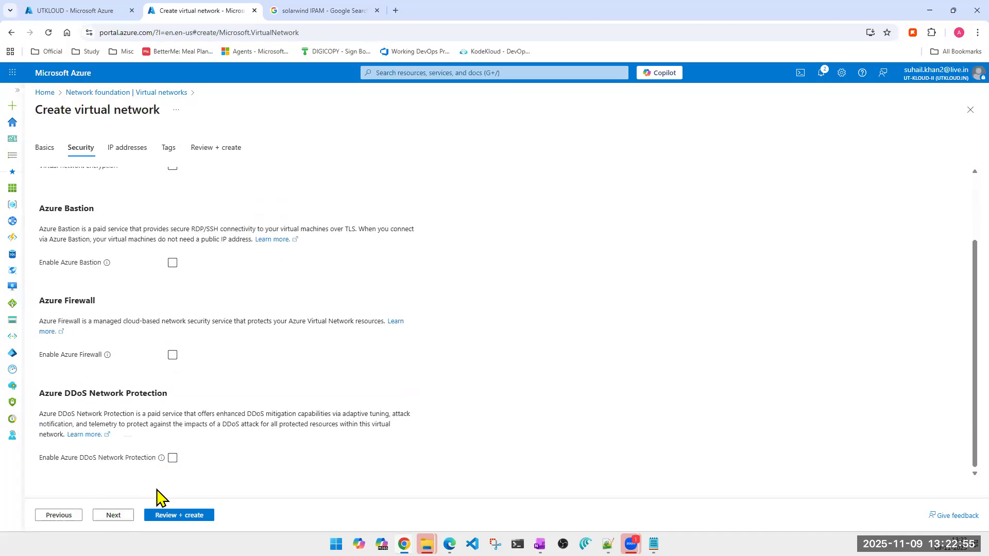
left_click(119, 514)
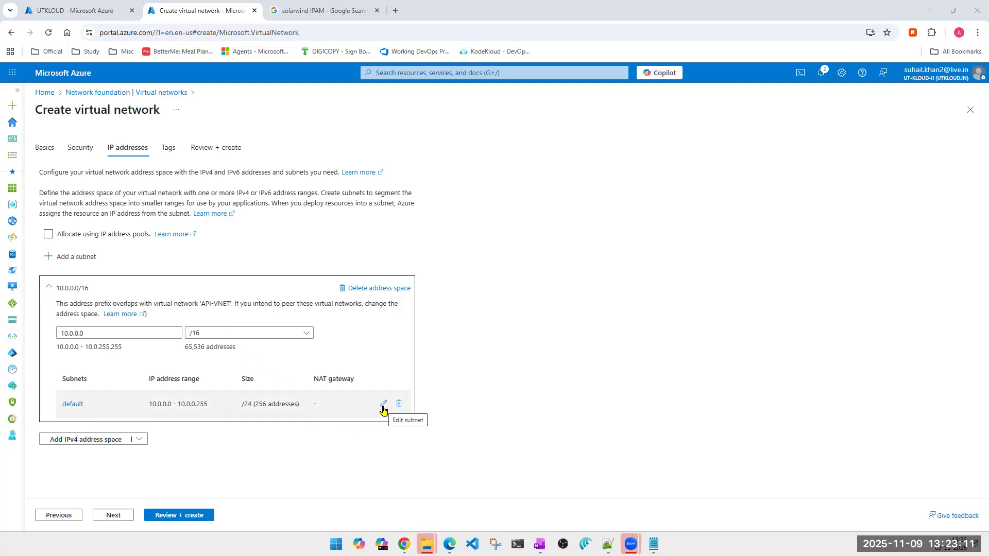
left_click(230, 336)
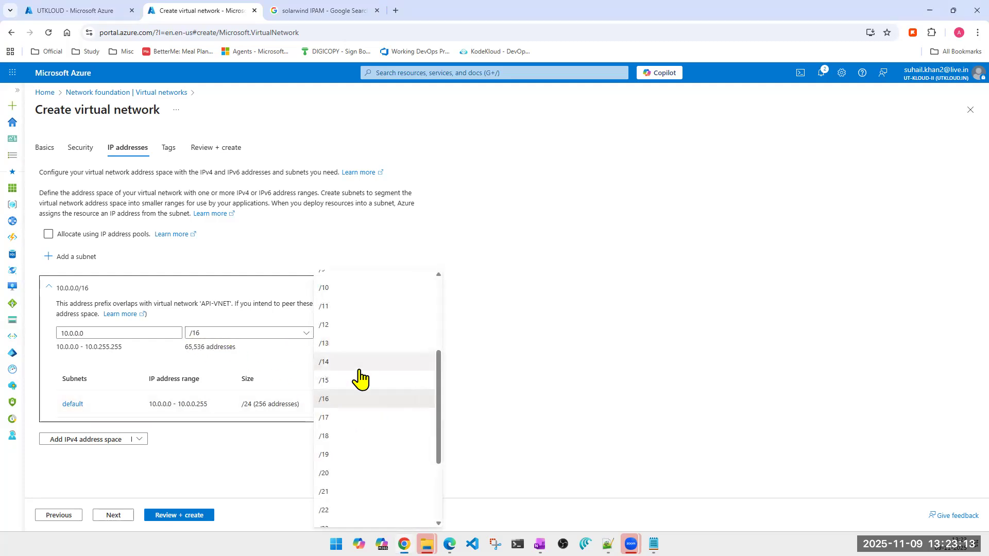
scroll(366, 432, "down", 1)
left_click(338, 506)
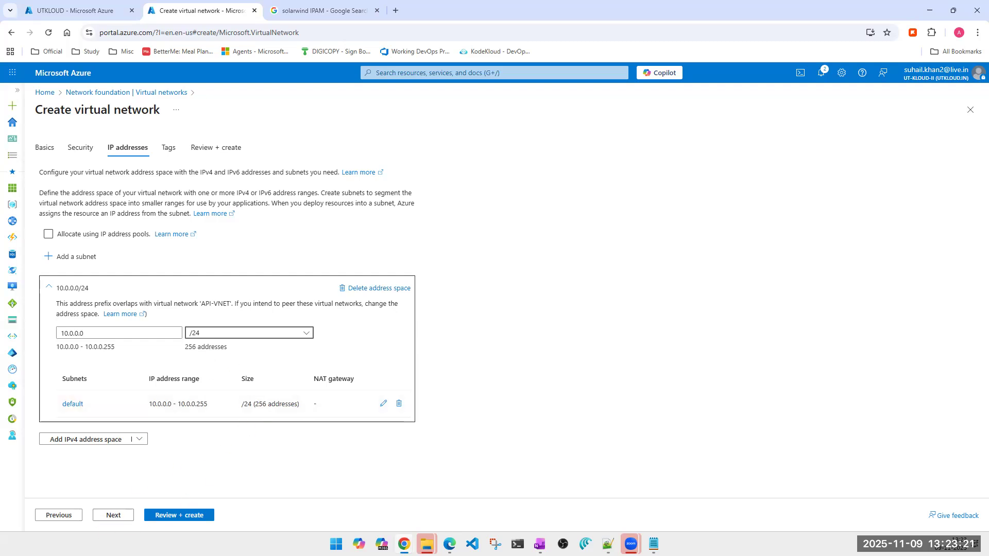
left_click(177, 518)
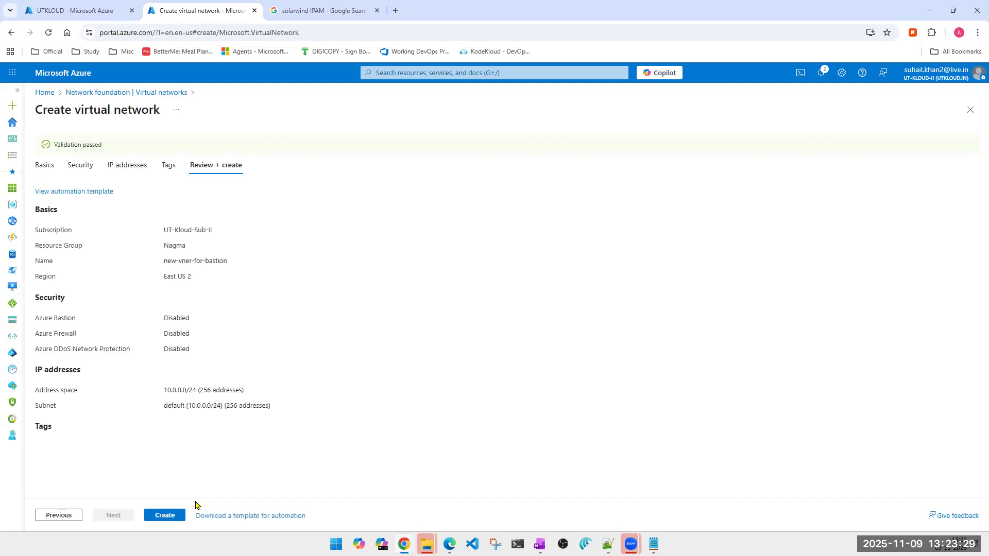
left_click(173, 515)
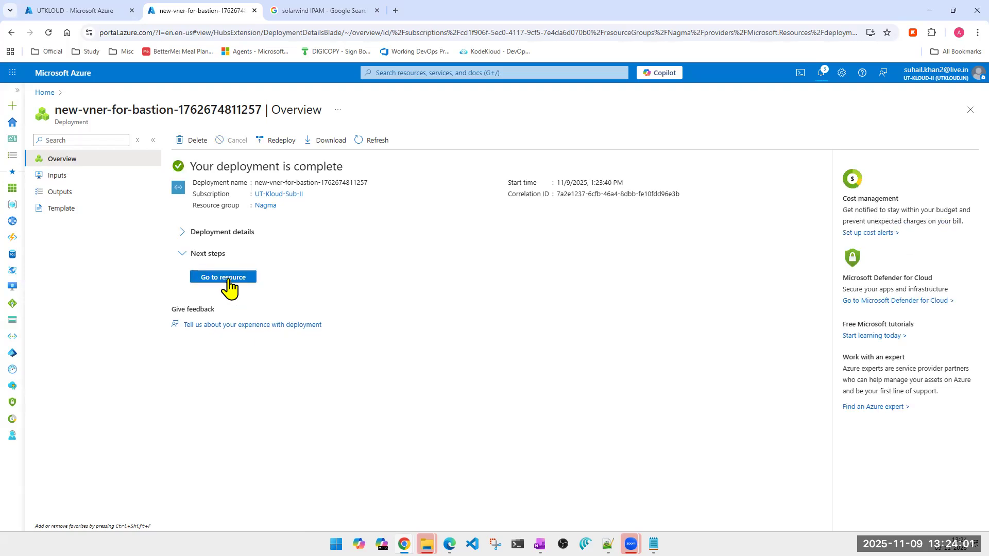
- Open the deployed new-vner-for-bastion network and review its Bastion, address space and subnet settings
left_click(229, 279)
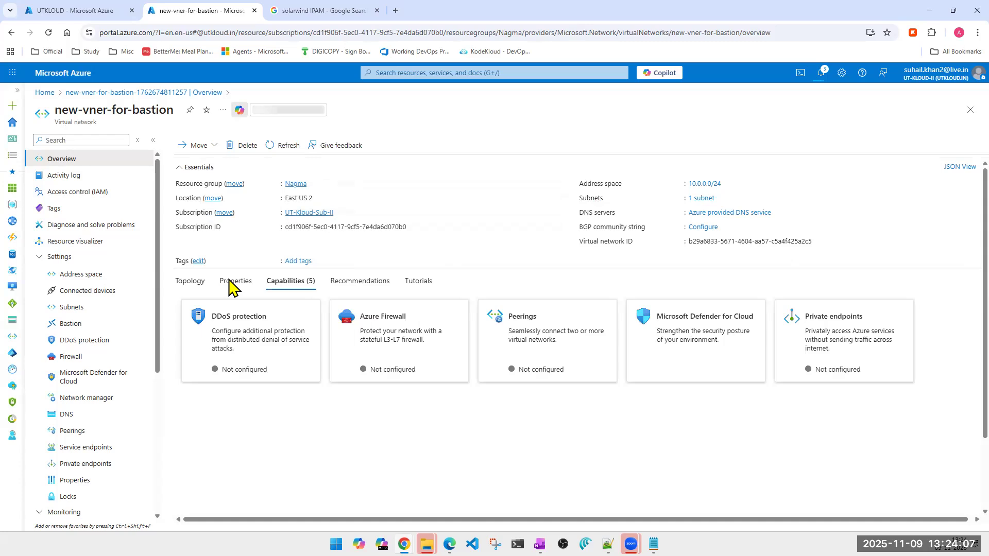
left_click(57, 324)
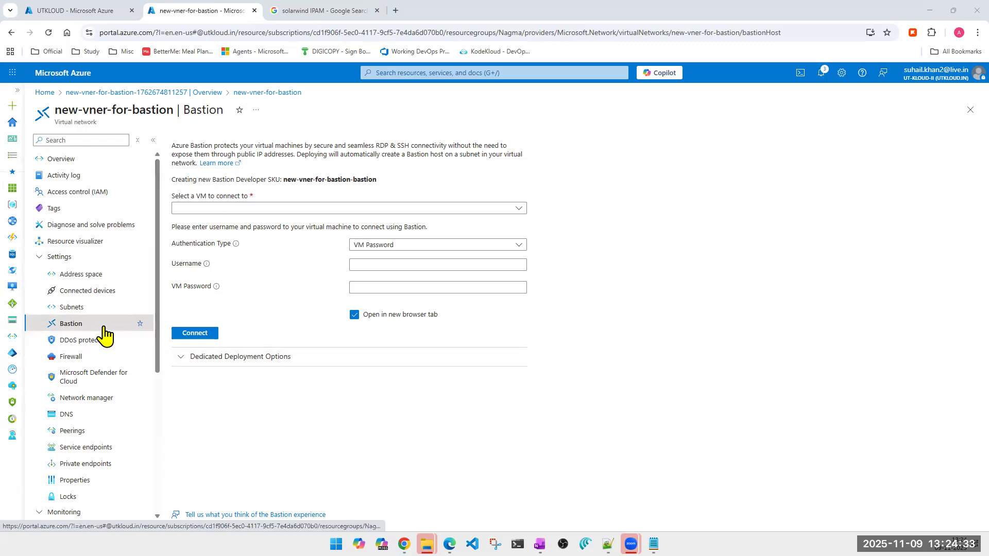
left_click(89, 280)
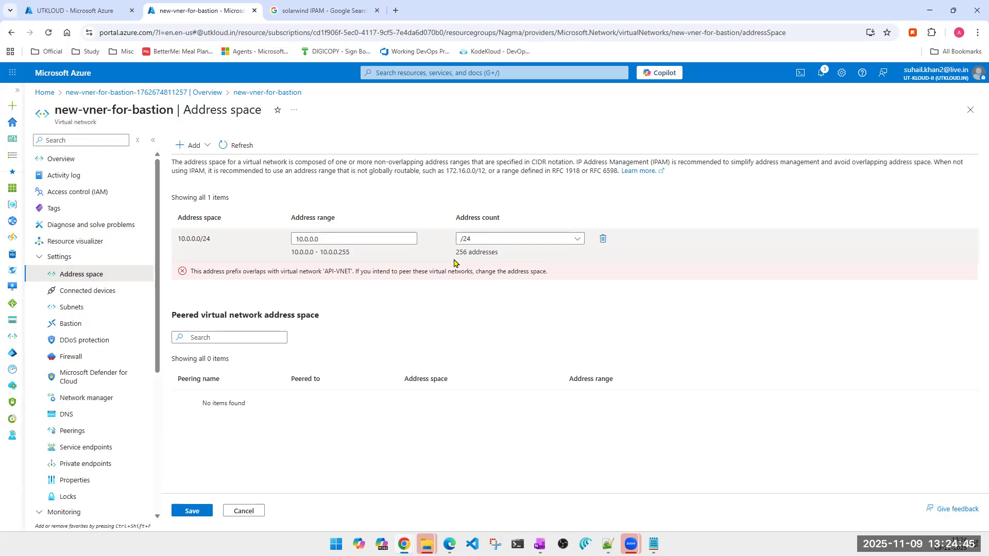
left_click(79, 309)
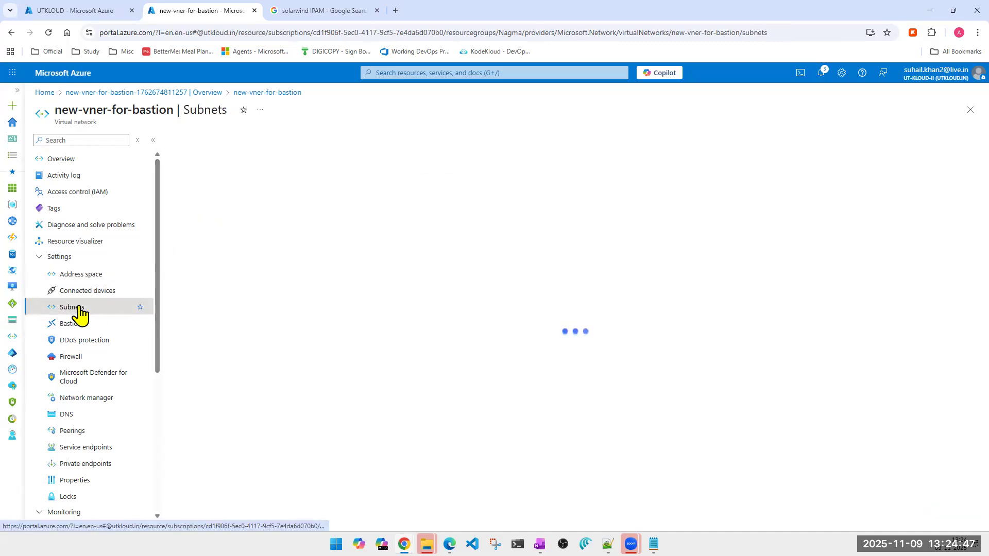